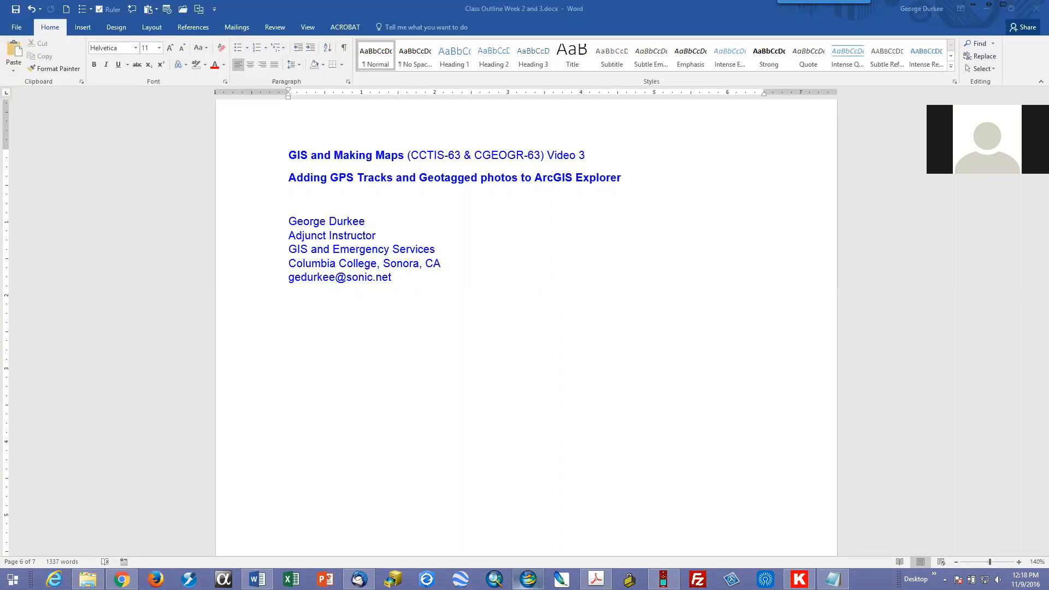
# Switch to ArcGIS Explorer and view the available ArcGIS Online basemaps
pyautogui.click(527, 578)
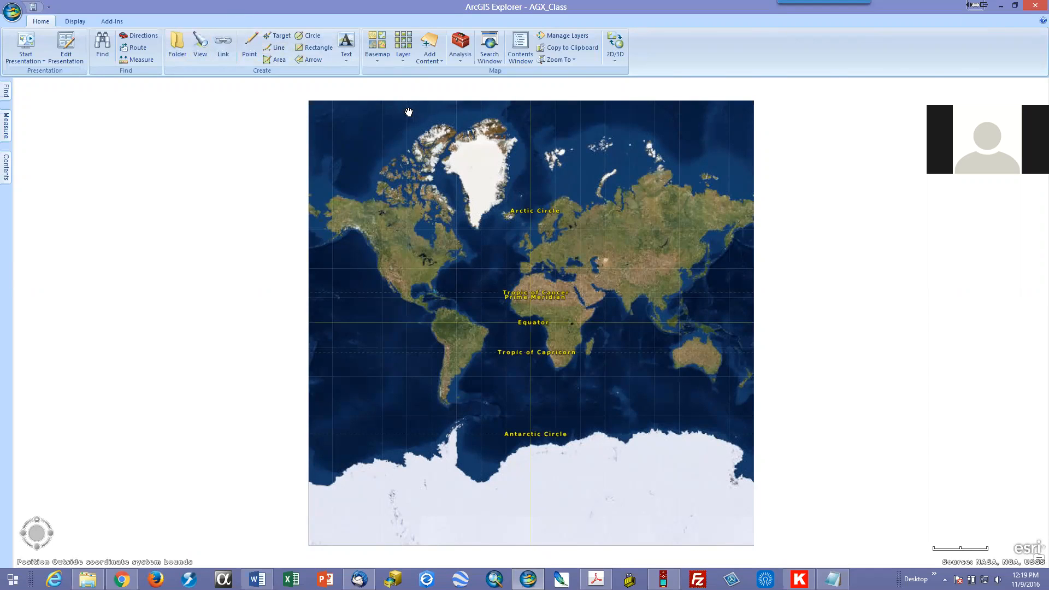
pyautogui.click(377, 55)
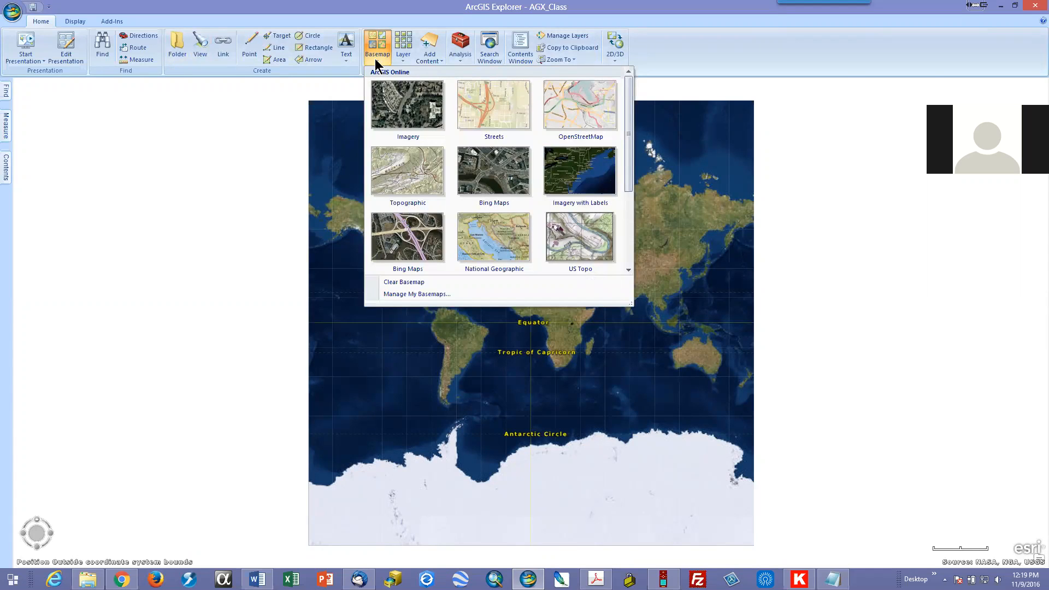
pyautogui.click(298, 8)
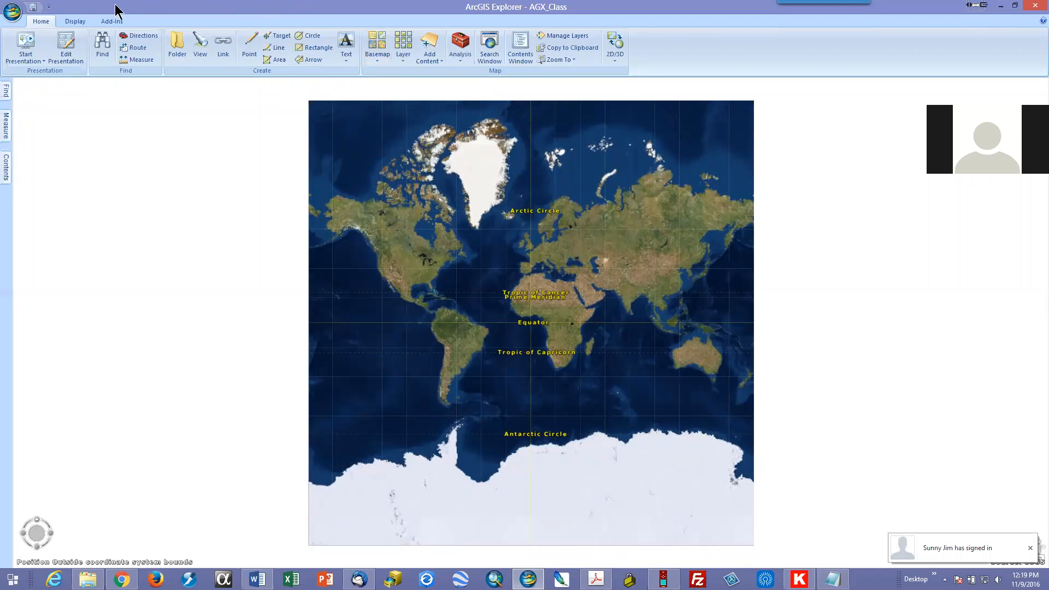
# Start saving a copy of the map as an ArcGIS Explorer map and choose the C:\GIS_Data\Projects folder
pyautogui.click(11, 13)
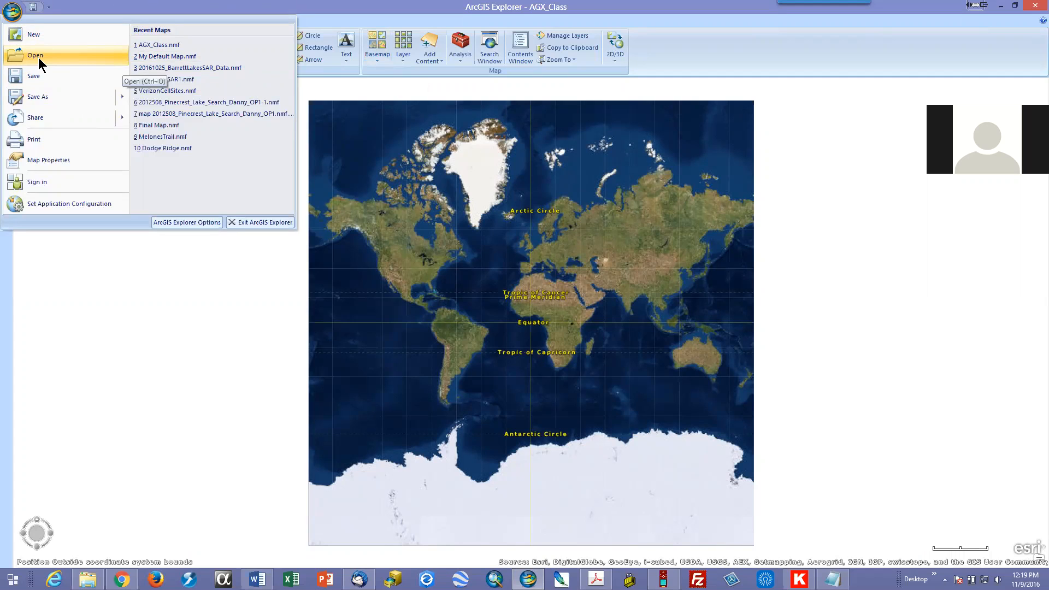
pyautogui.moveTo(40, 97)
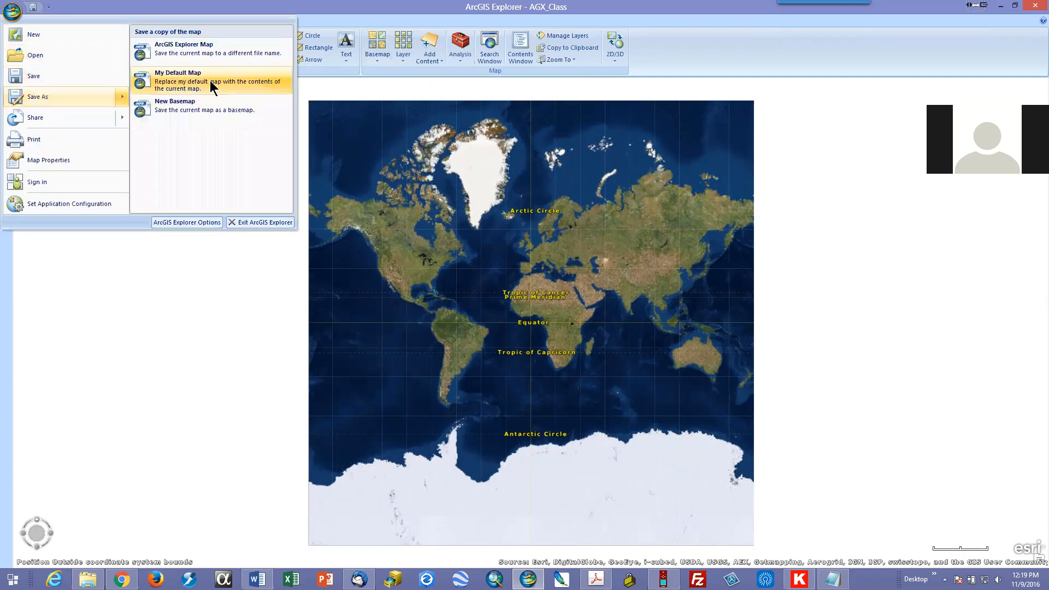
pyautogui.click(192, 52)
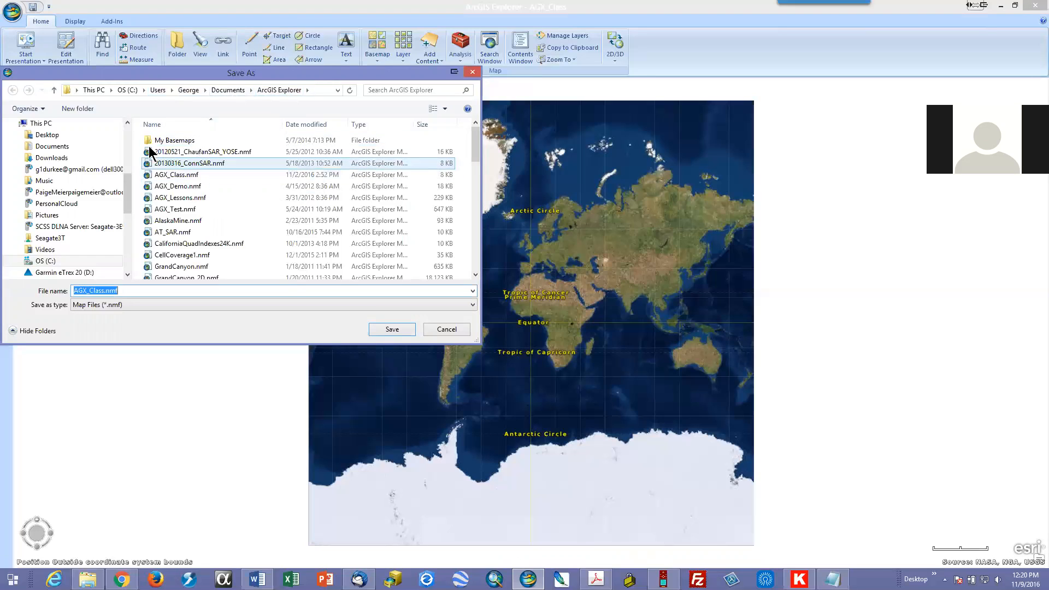
pyautogui.moveTo(126, 196)
pyautogui.mouseDown()
pyautogui.moveTo(126, 185)
pyautogui.moveTo(127, 210)
pyautogui.mouseUp()
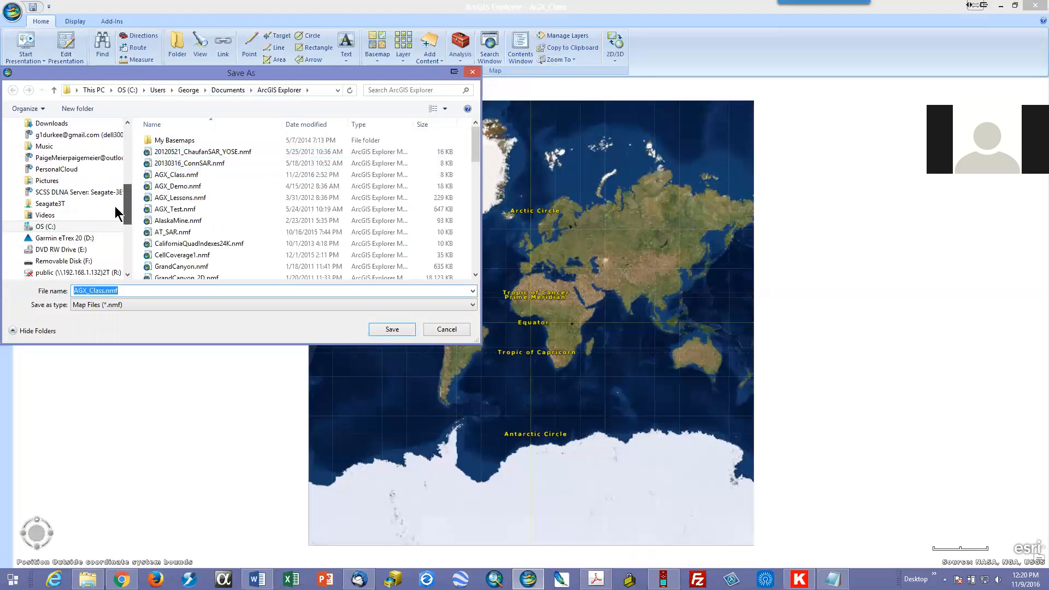
pyautogui.click(19, 226)
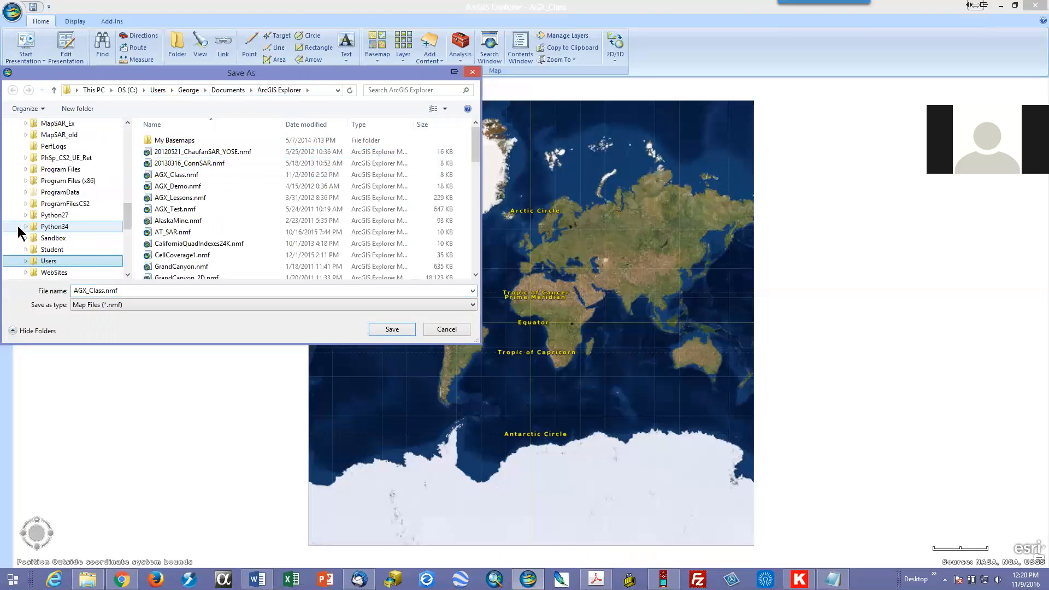
pyautogui.scroll(-3, 20, 228)
pyautogui.scroll(3, 20, 224)
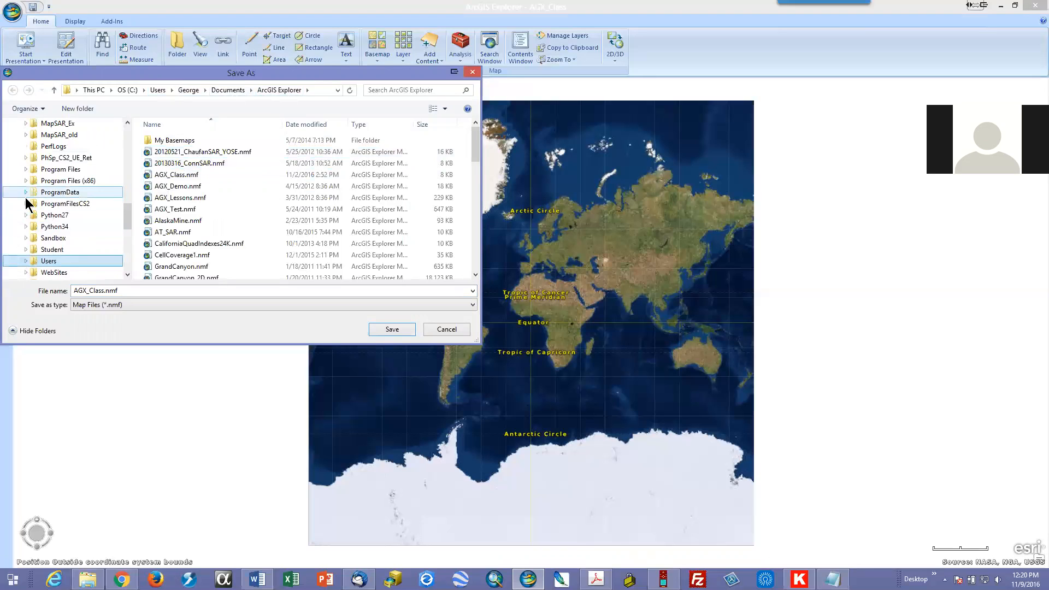
pyautogui.scroll(3, 27, 202)
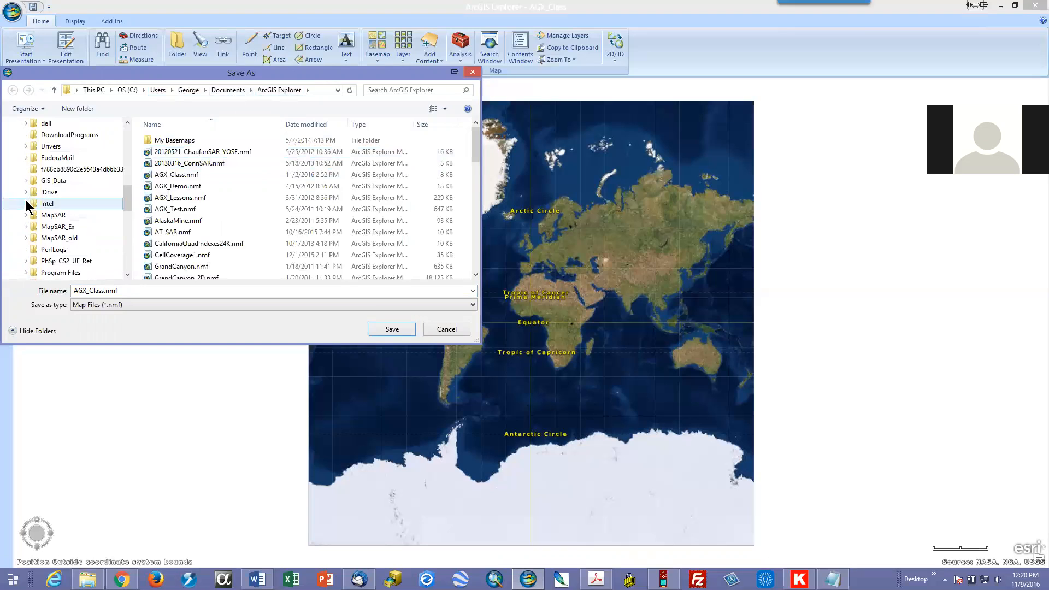
pyautogui.click(26, 181)
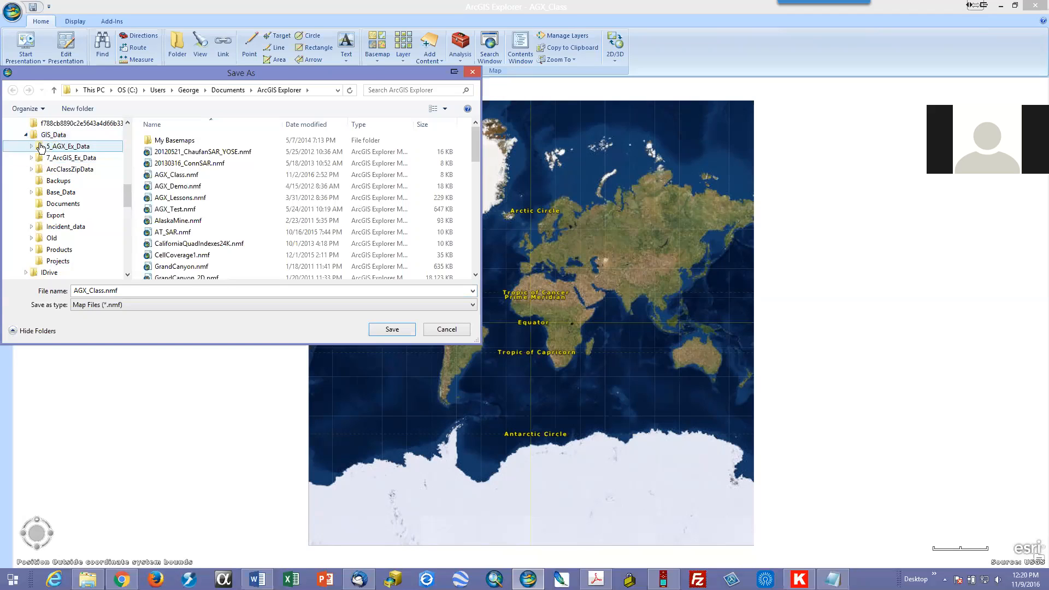
pyautogui.click(43, 262)
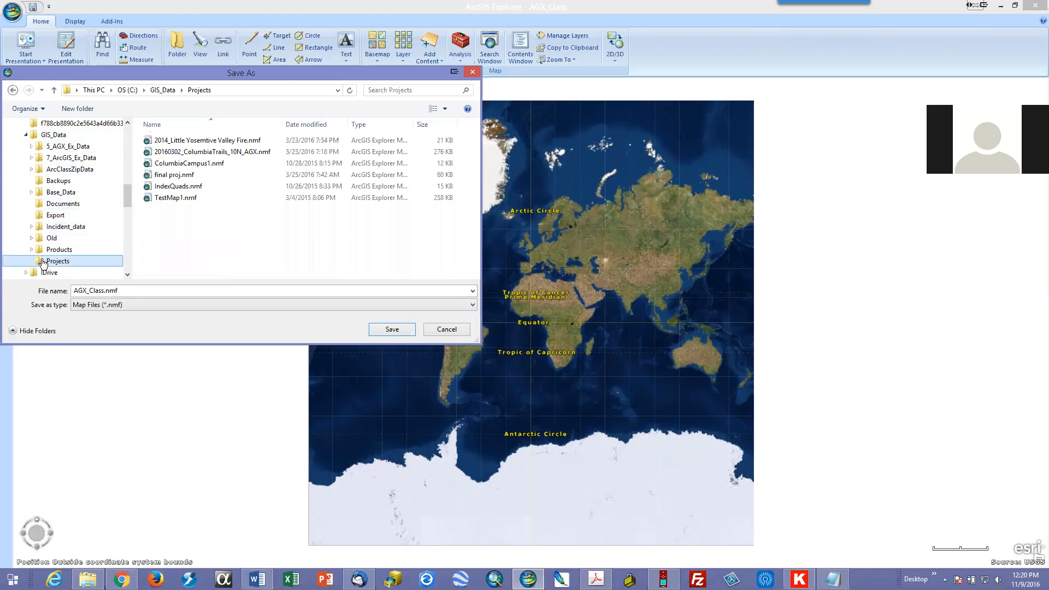
# Name the map copy AGX_Class.2nmf and save it
pyautogui.doubleClick(103, 291)
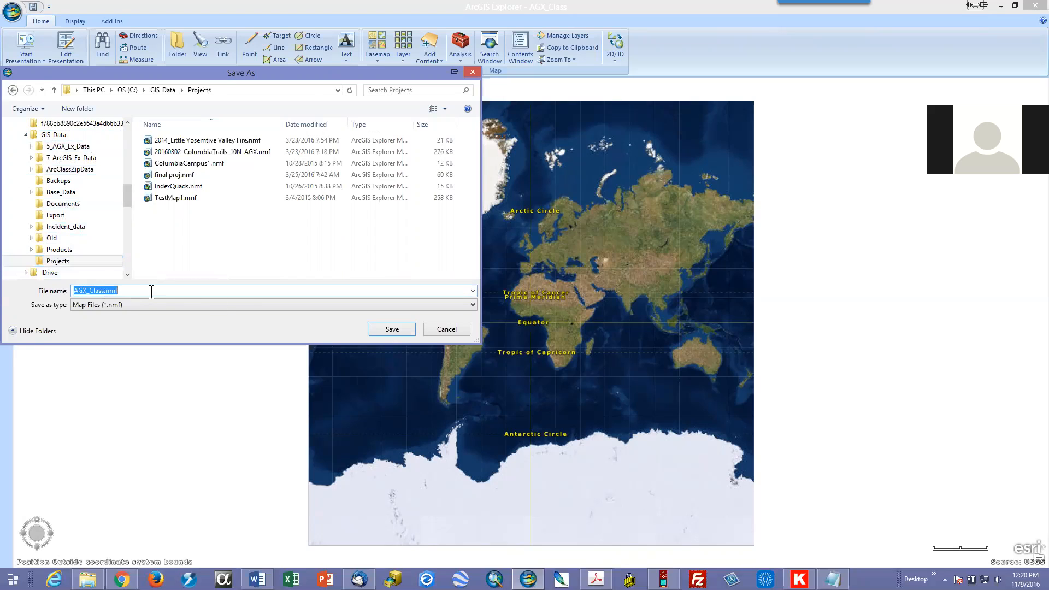
pyautogui.click(104, 290)
pyautogui.write('2')
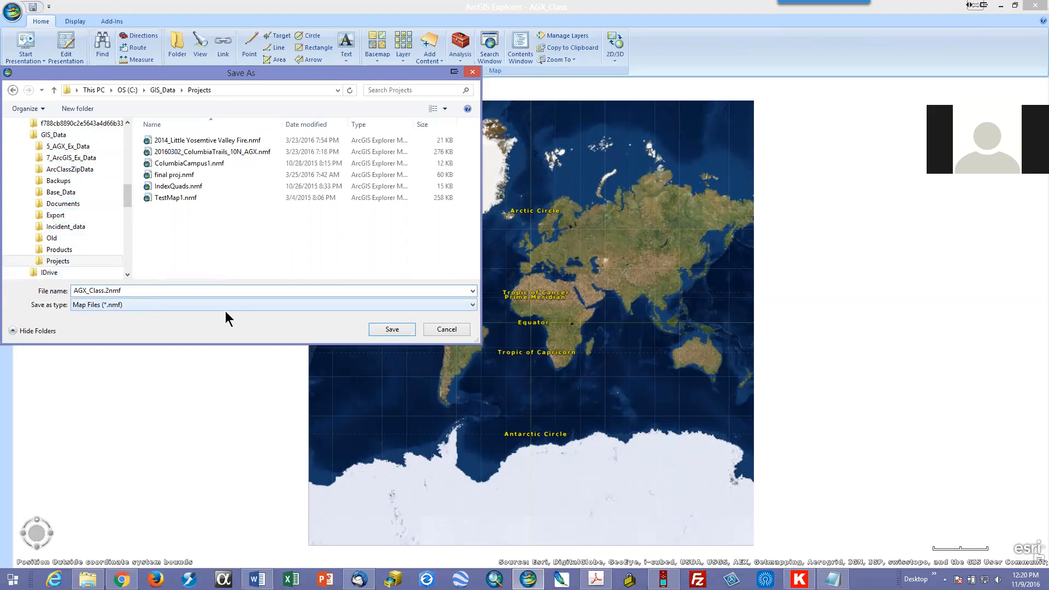
pyautogui.click(390, 330)
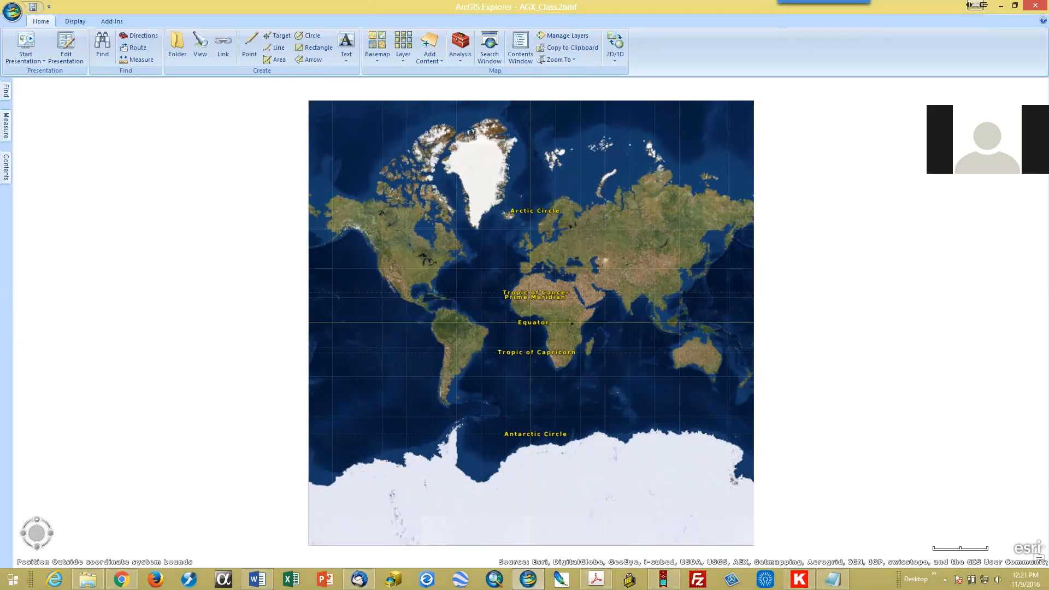
# Switch to DNR GPS and clear all the records from the tracks table
pyautogui.moveTo(663, 579)
pyautogui.click(663, 579)
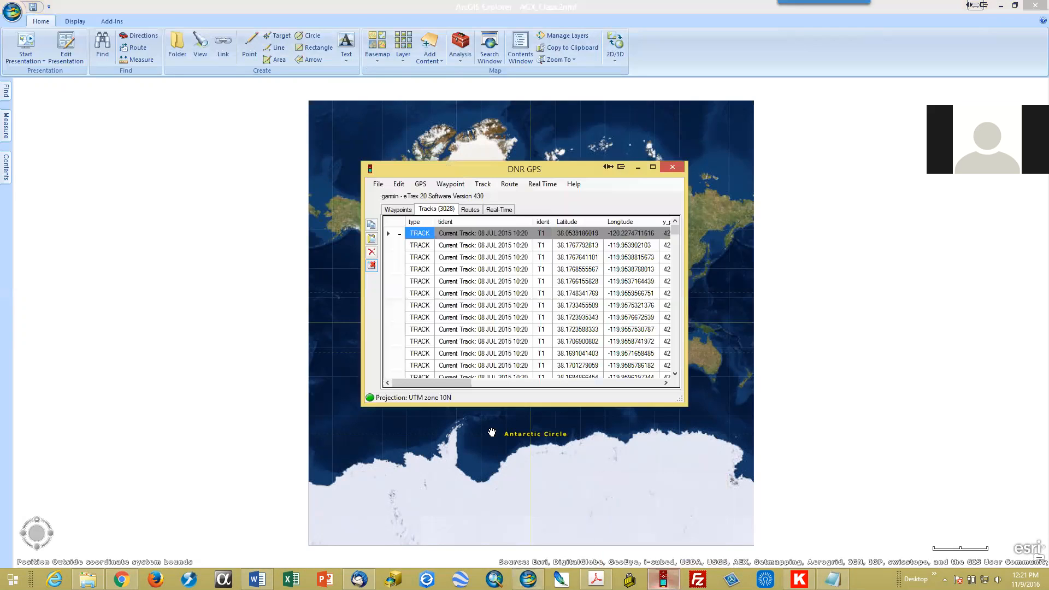
pyautogui.click(371, 266)
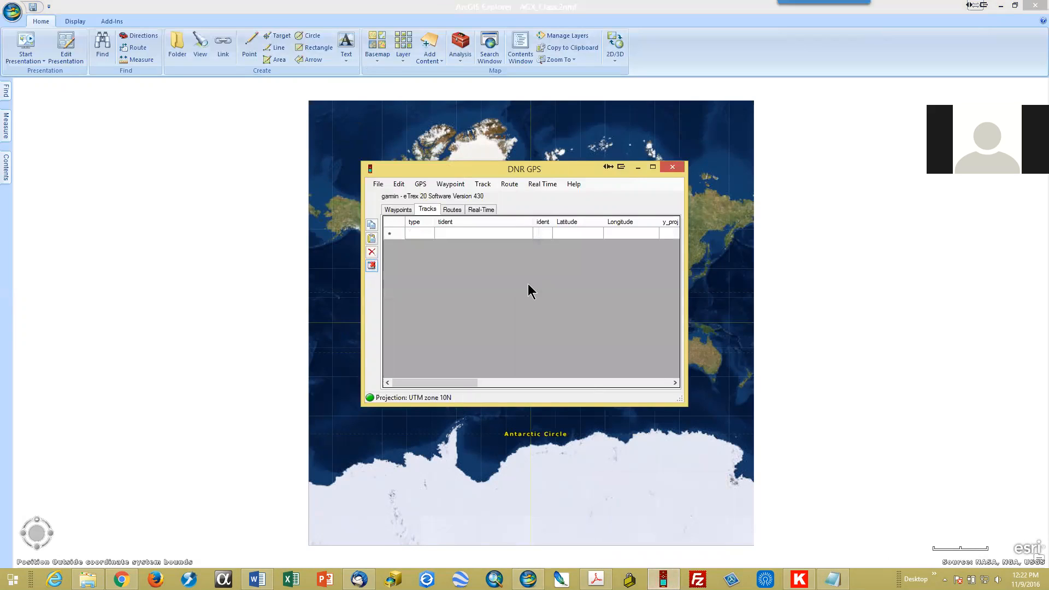
pyautogui.click(423, 188)
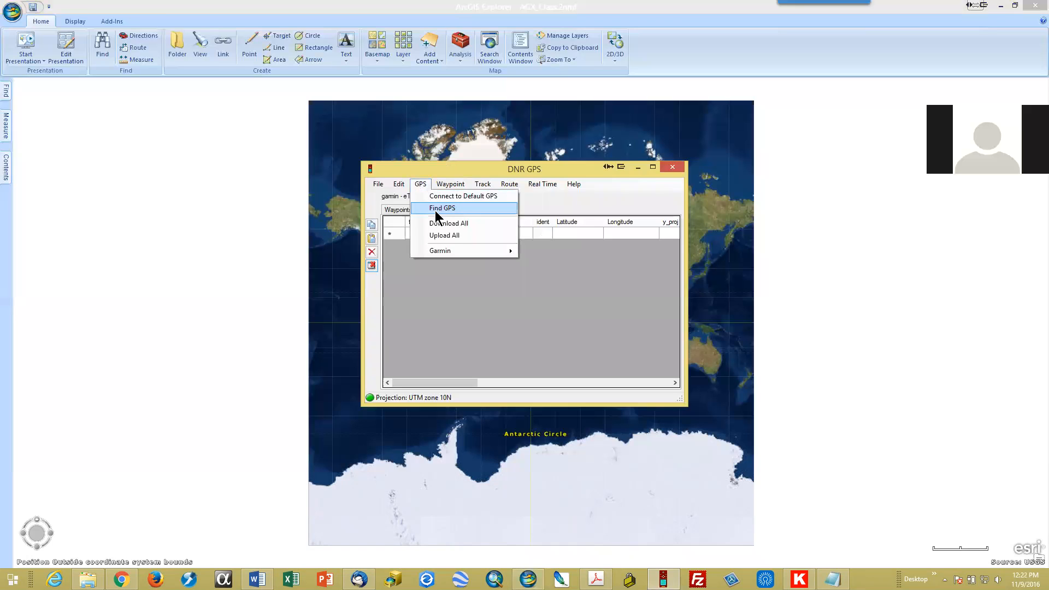
pyautogui.click(450, 184)
pyautogui.click(452, 169)
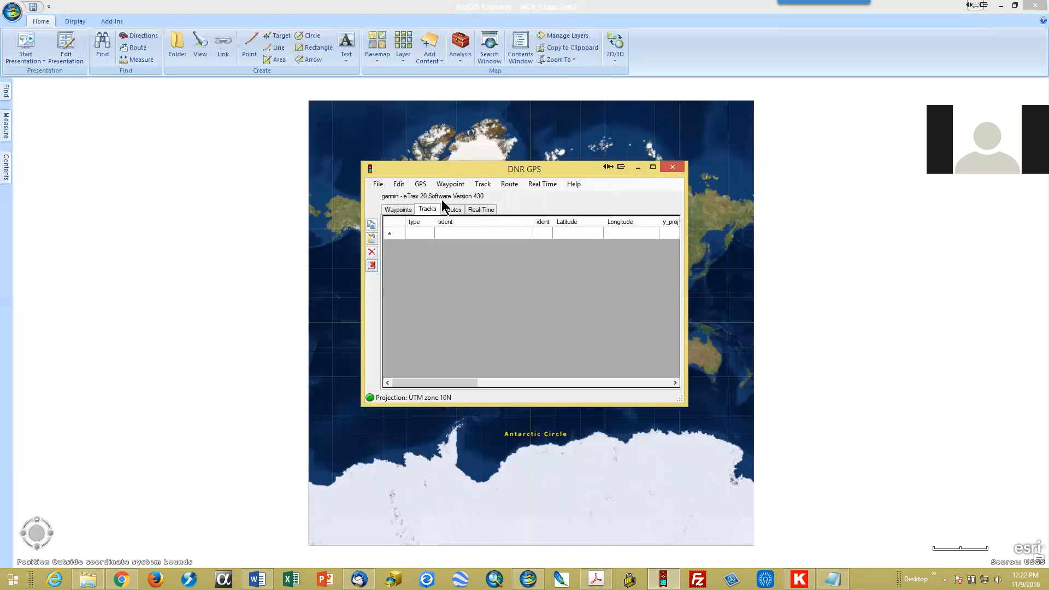
# Download the tracks in Current.GPX from the connected Garmin eTrex 20 into the tracks table
pyautogui.click(482, 185)
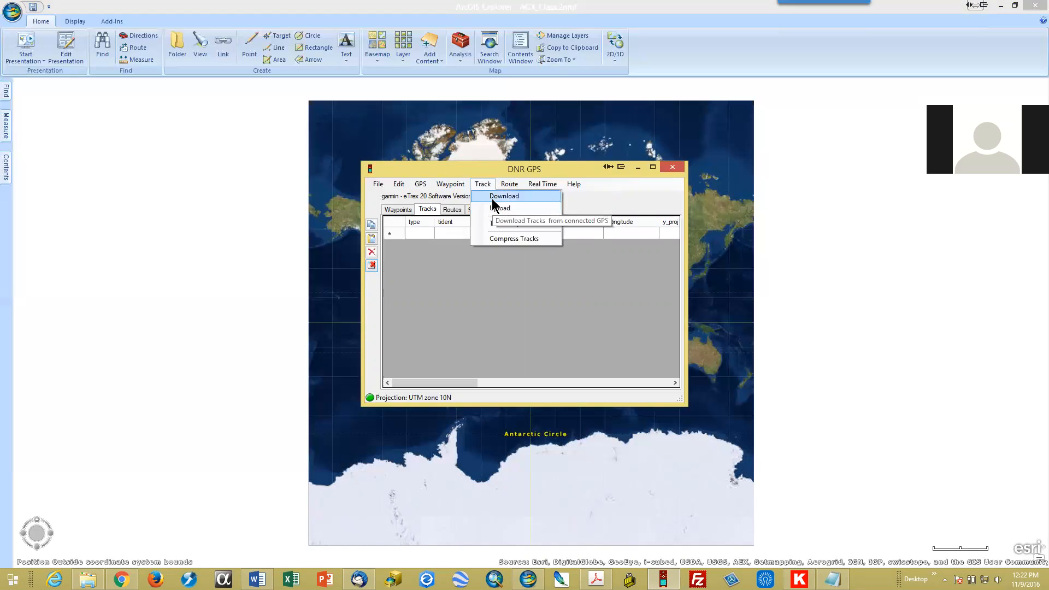
pyautogui.click(492, 199)
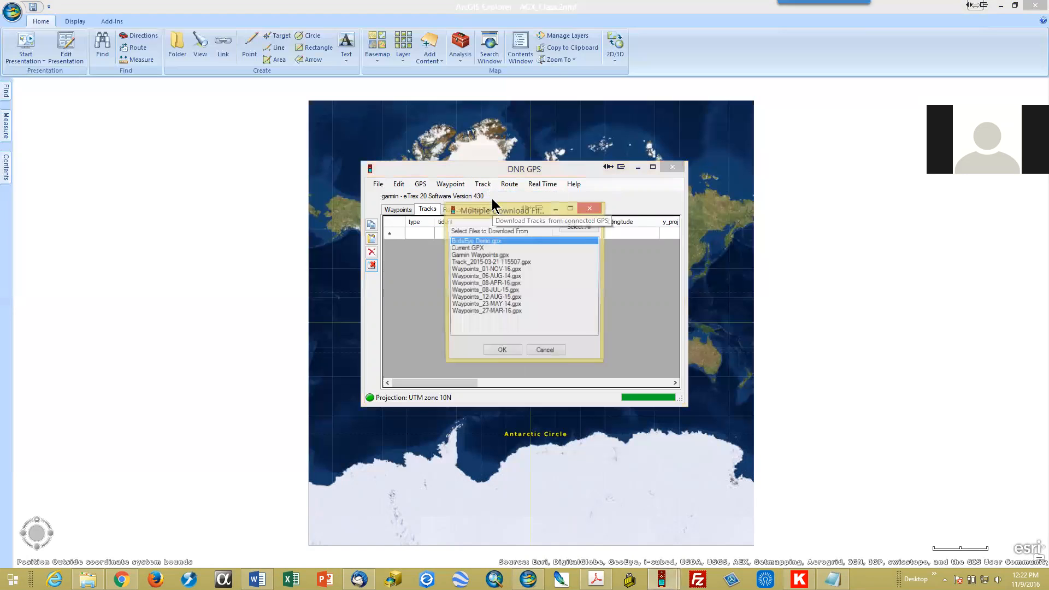
pyautogui.click(462, 248)
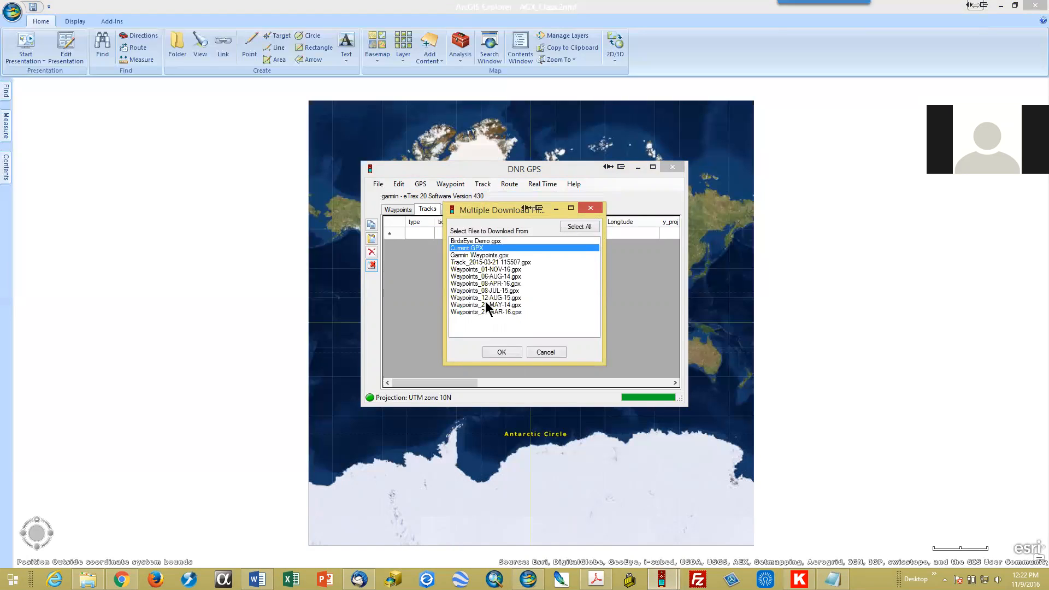
pyautogui.click(501, 352)
pyautogui.click(501, 352)
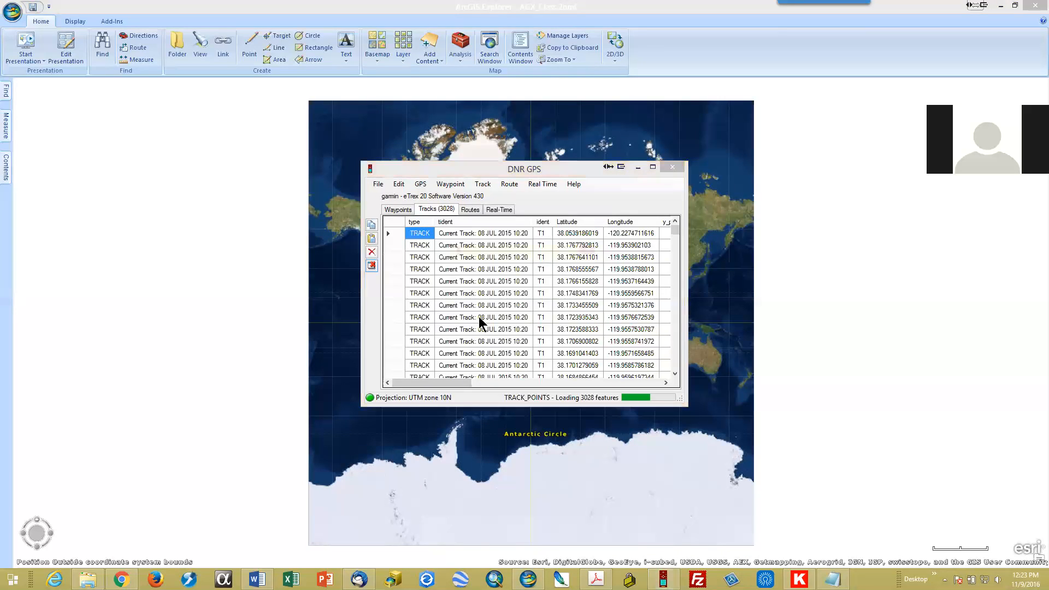
pyautogui.click(519, 310)
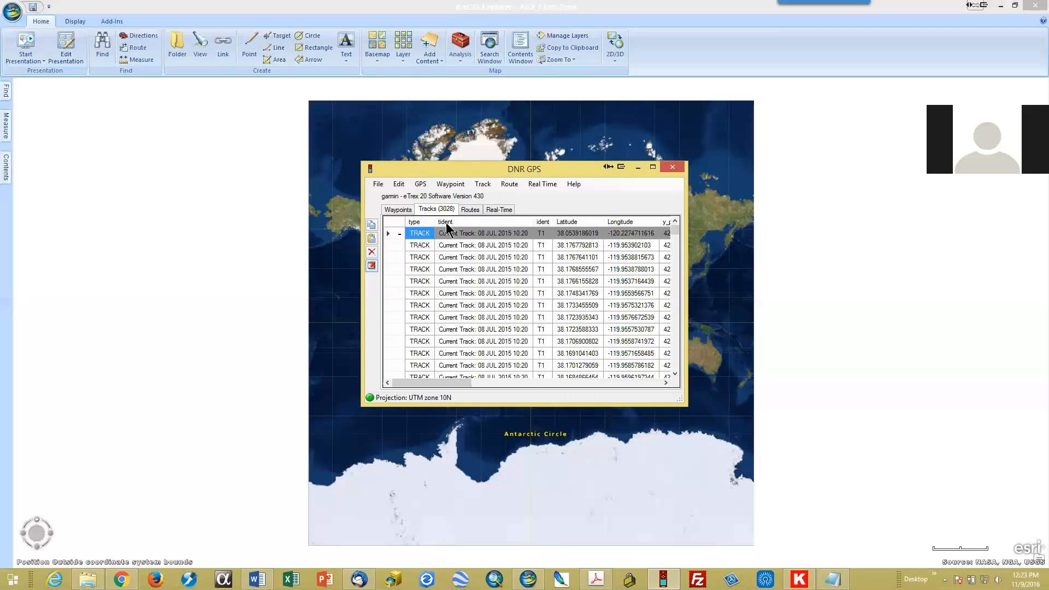
# Save the data to the existing 20161109 GPX file in the TwainHarte GPS folder, overwriting it and exporting only the Tracks type
pyautogui.click(378, 185)
pyautogui.moveTo(398, 209)
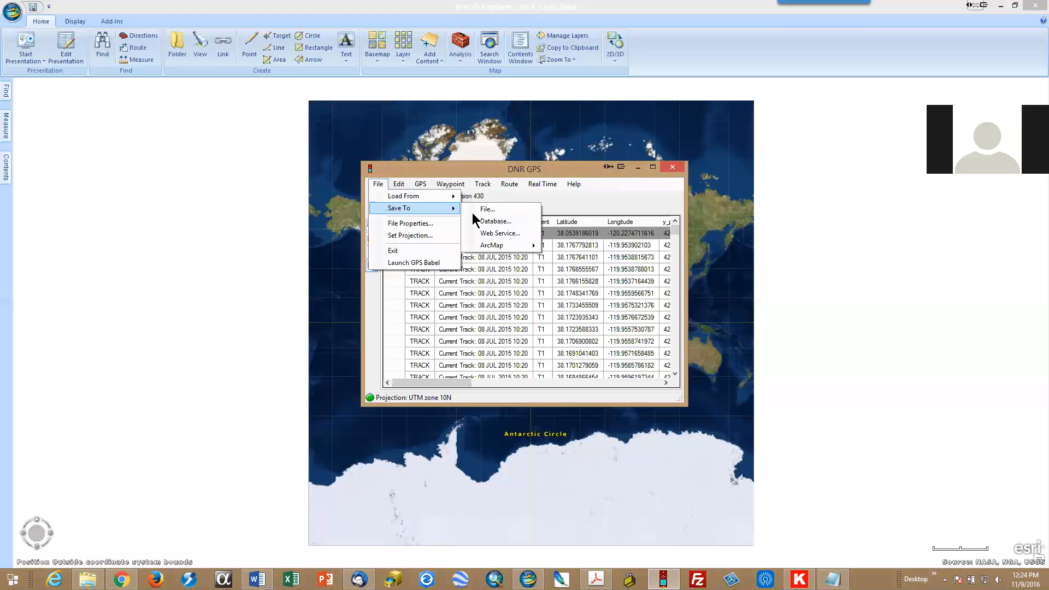
pyautogui.click(500, 212)
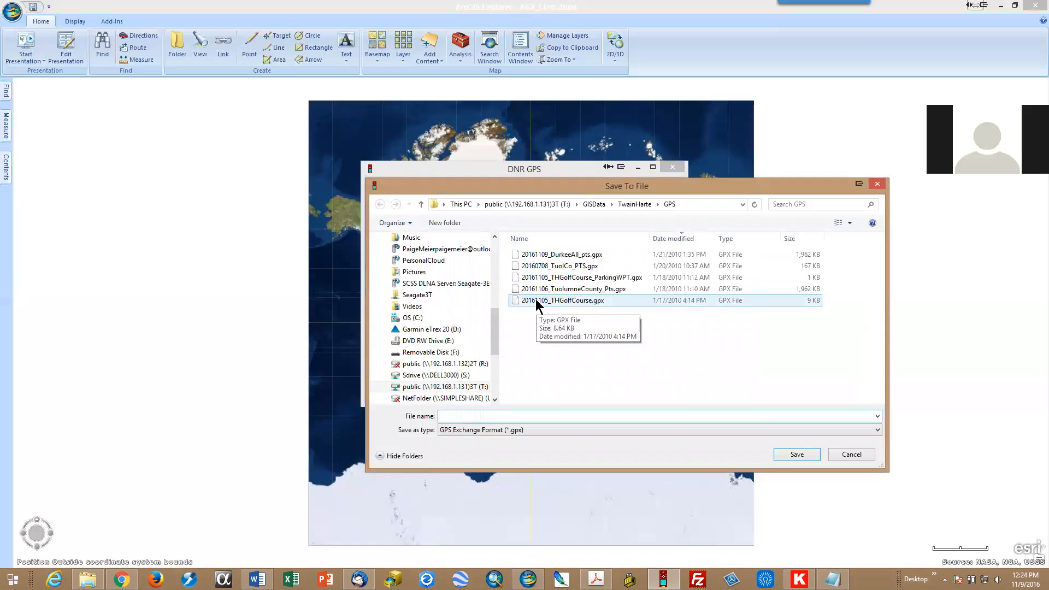
pyautogui.click(527, 260)
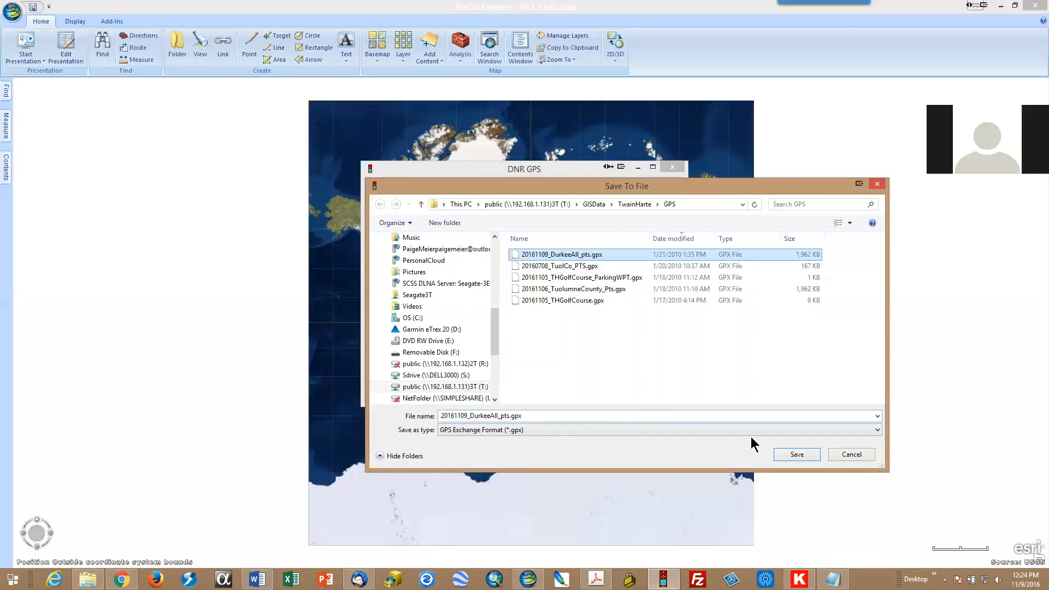
pyautogui.click(797, 455)
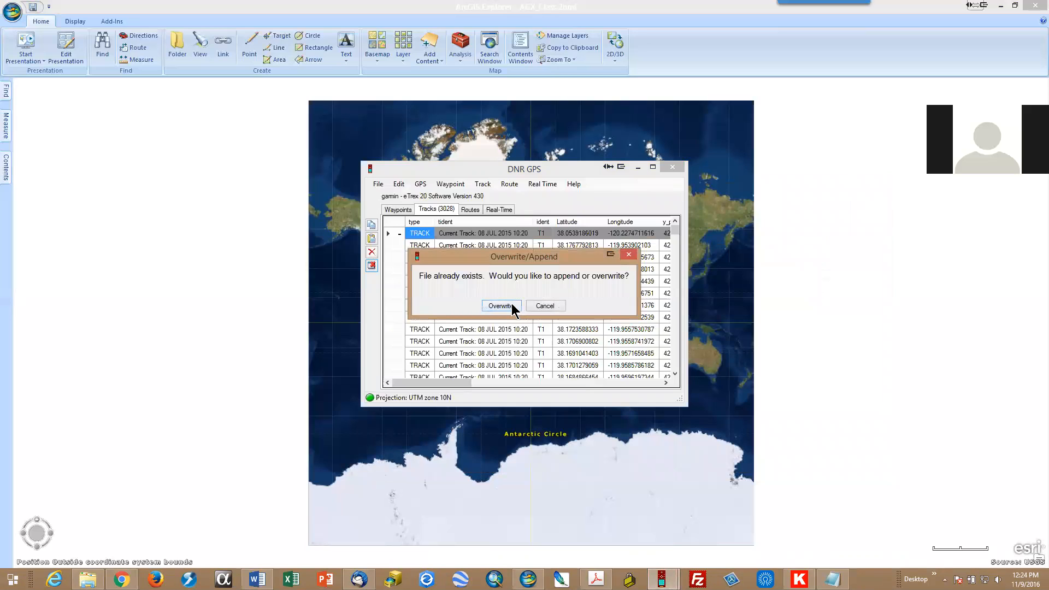
pyautogui.click(511, 306)
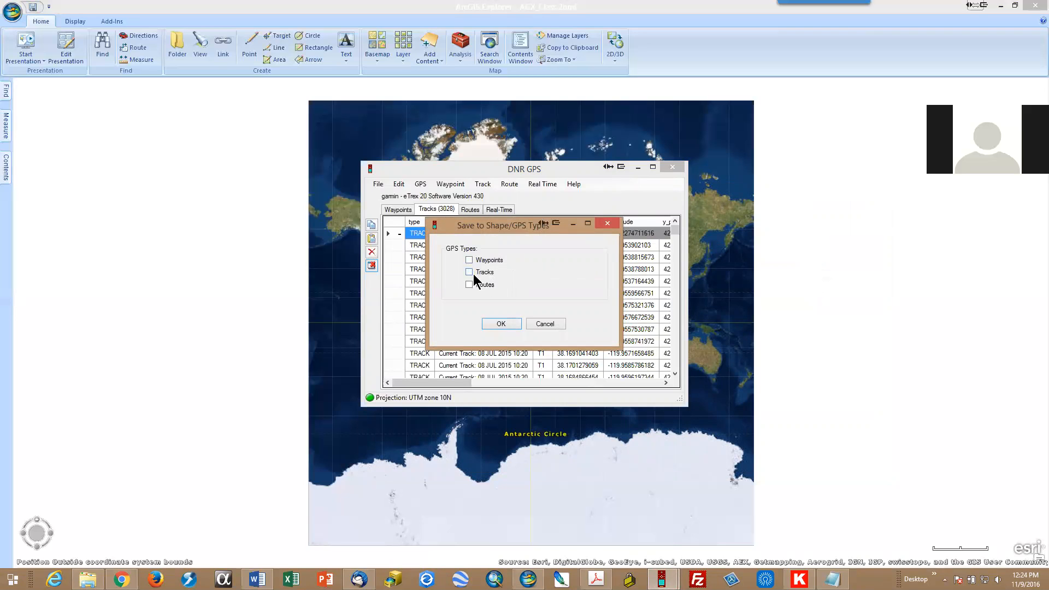
pyautogui.click(469, 272)
pyautogui.click(499, 323)
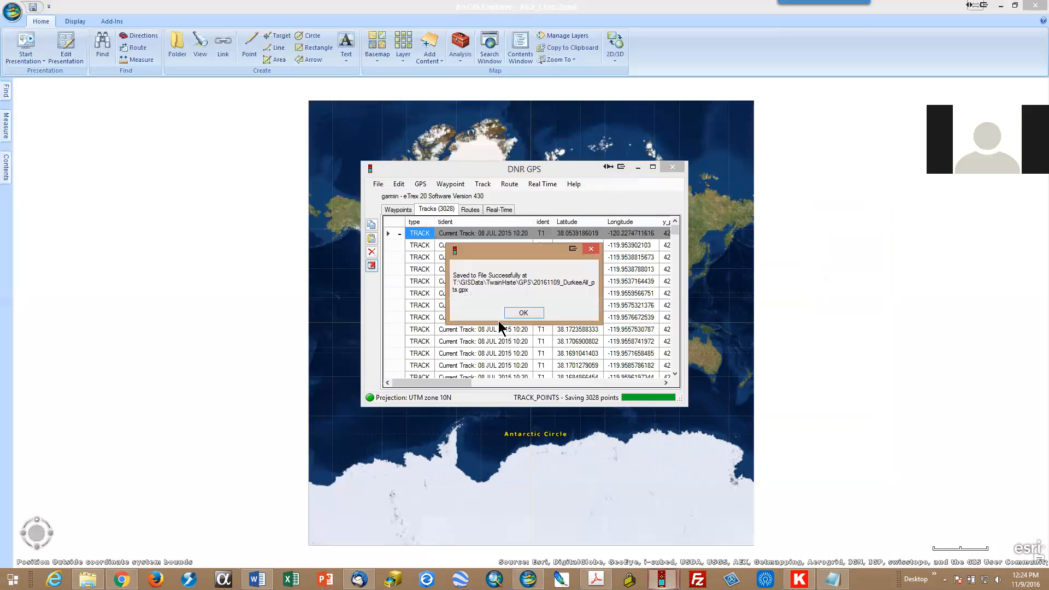
pyautogui.click(524, 313)
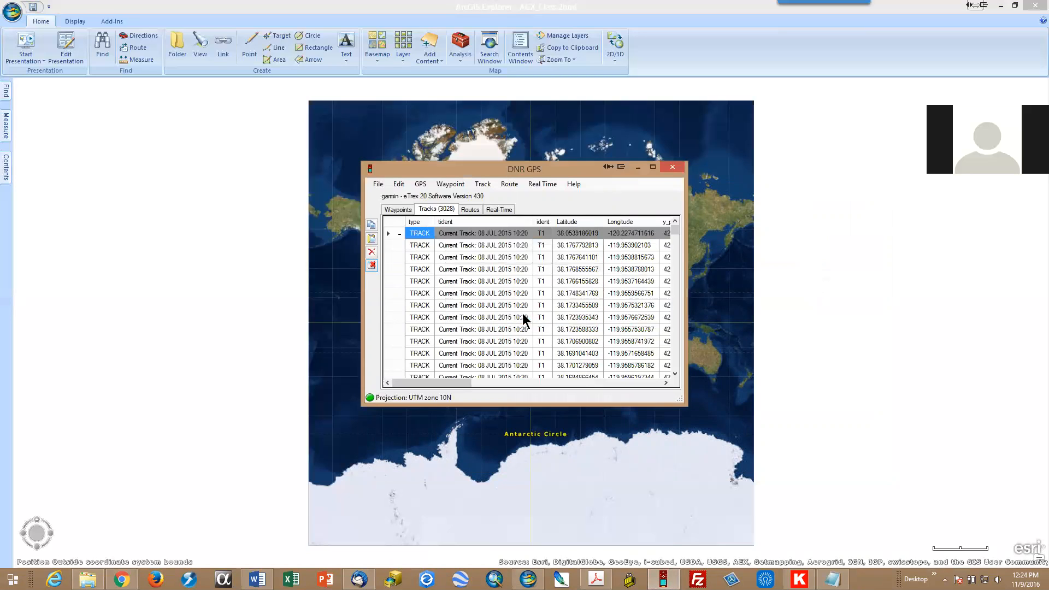
# Check which file formats are available for saving the tracks to a file, and leave without saving
pyautogui.click(375, 182)
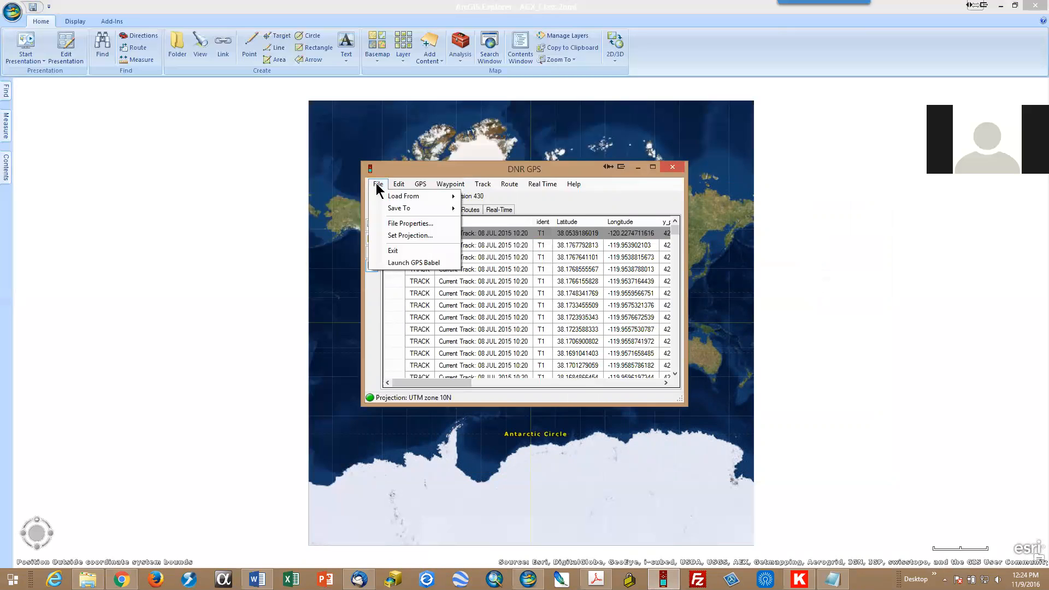
pyautogui.moveTo(397, 210)
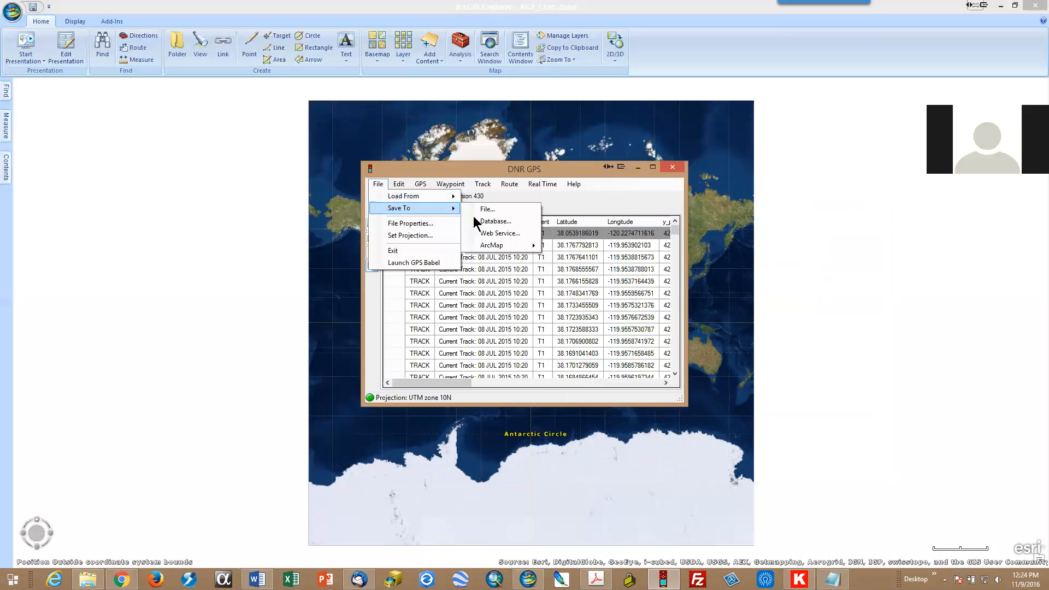
pyautogui.click(486, 197)
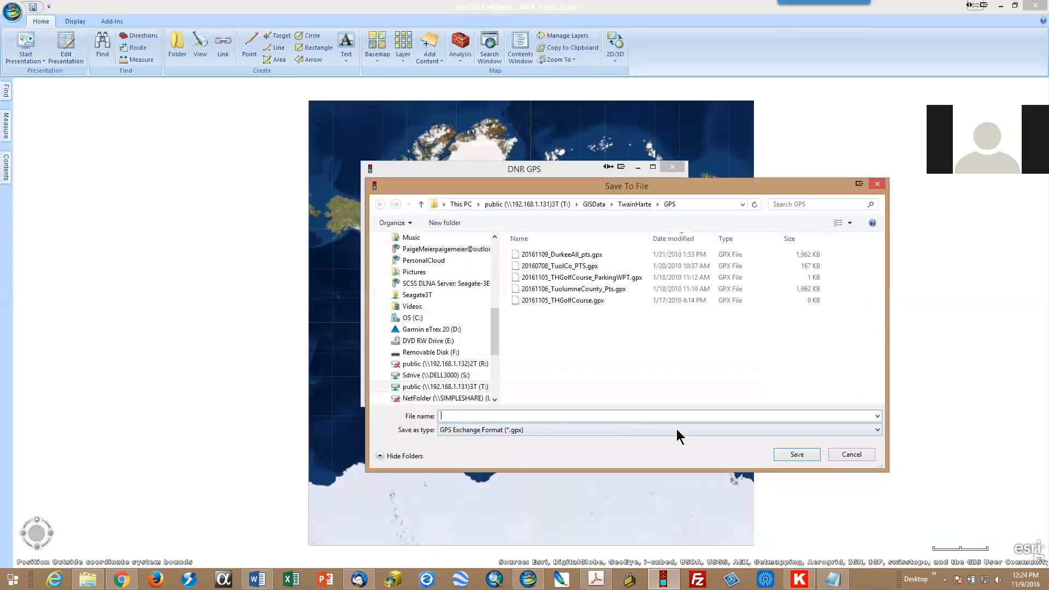
pyautogui.click(768, 431)
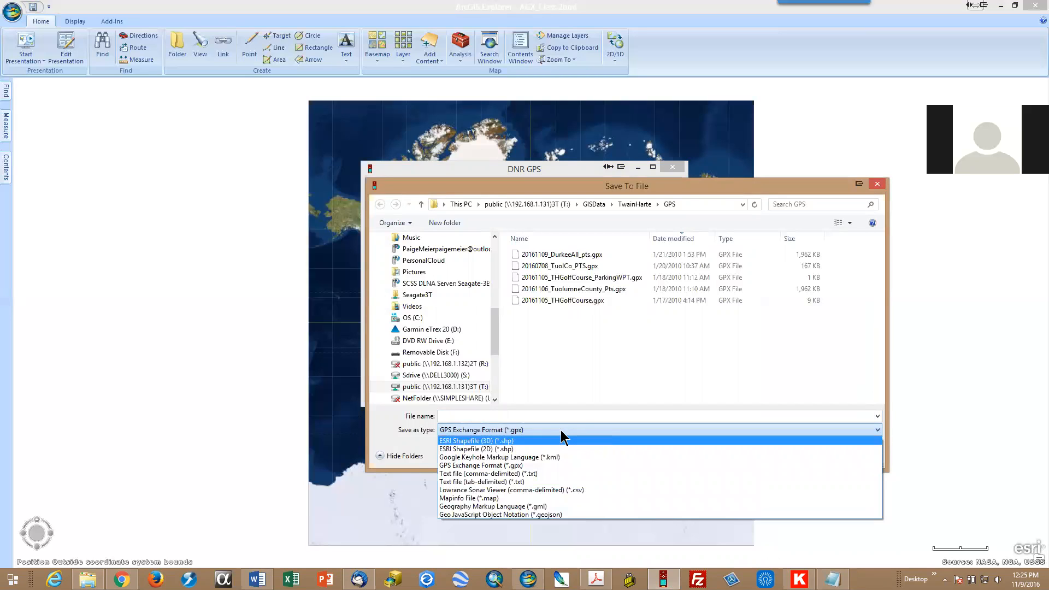
pyautogui.click(593, 367)
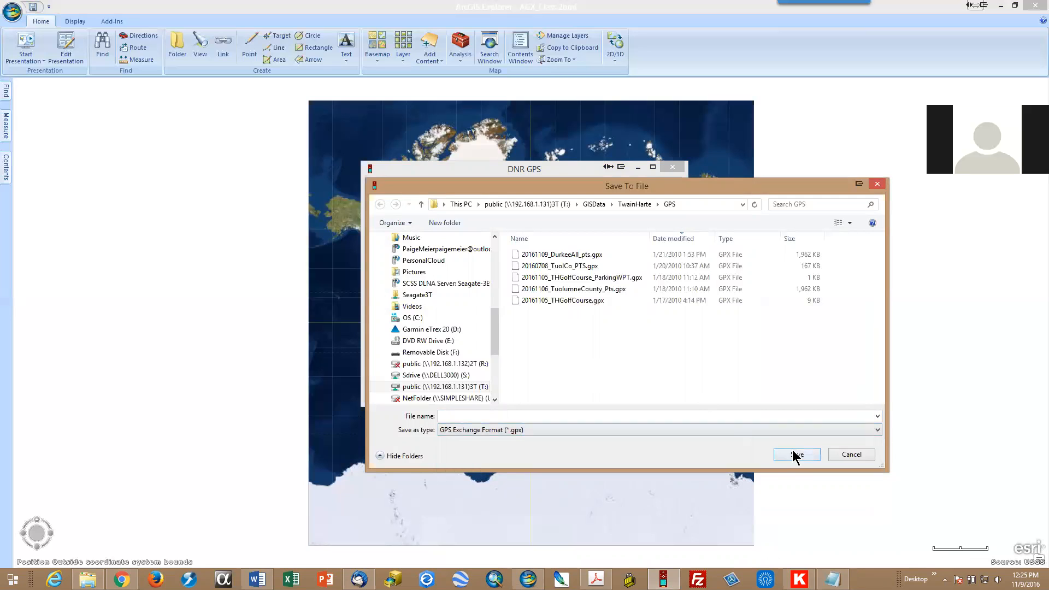
pyautogui.click(849, 455)
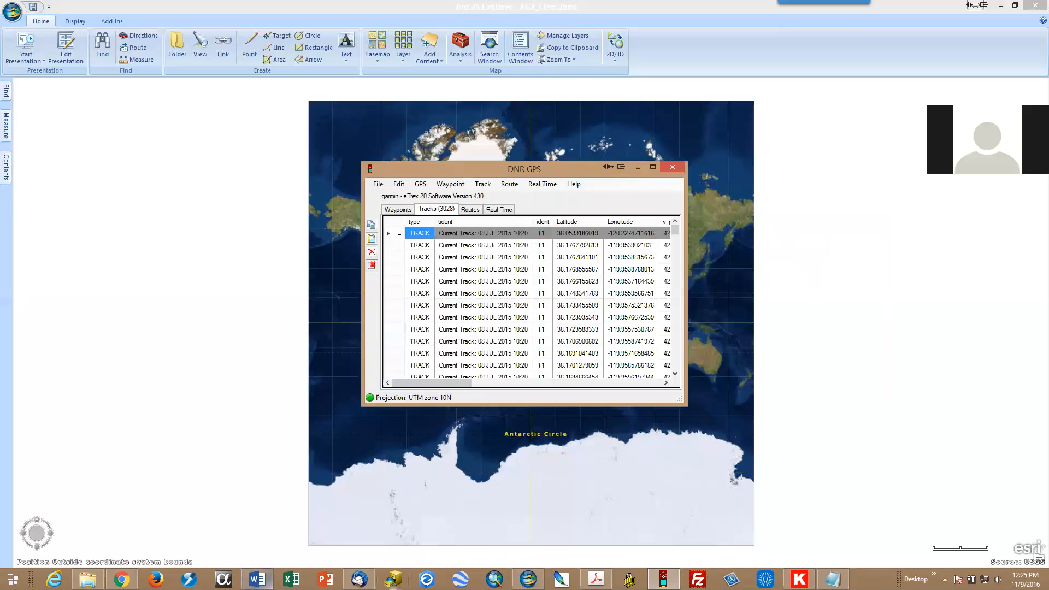
# Switch to ArcGIS Explorer and choose the 20161109 GPX file in the TwainHarte GPS folder as GPS data to add
pyautogui.click(527, 578)
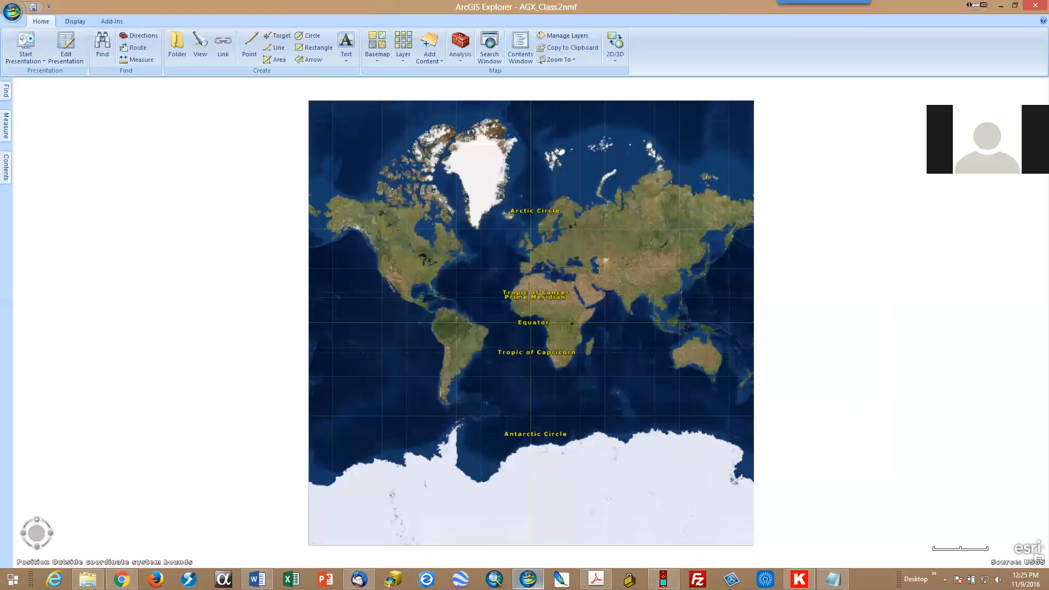
pyautogui.click(436, 58)
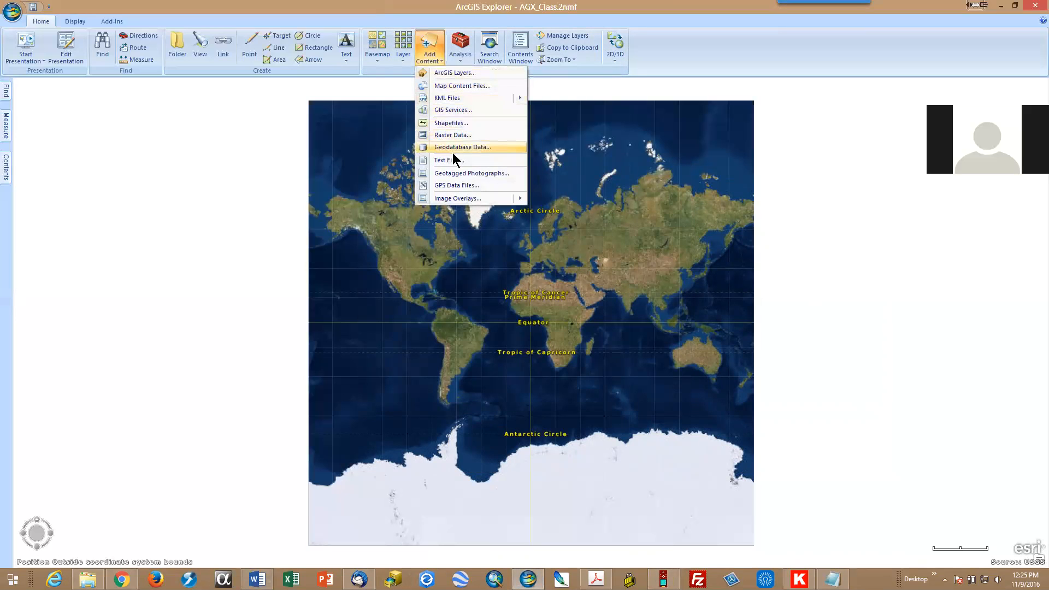
pyautogui.click(477, 185)
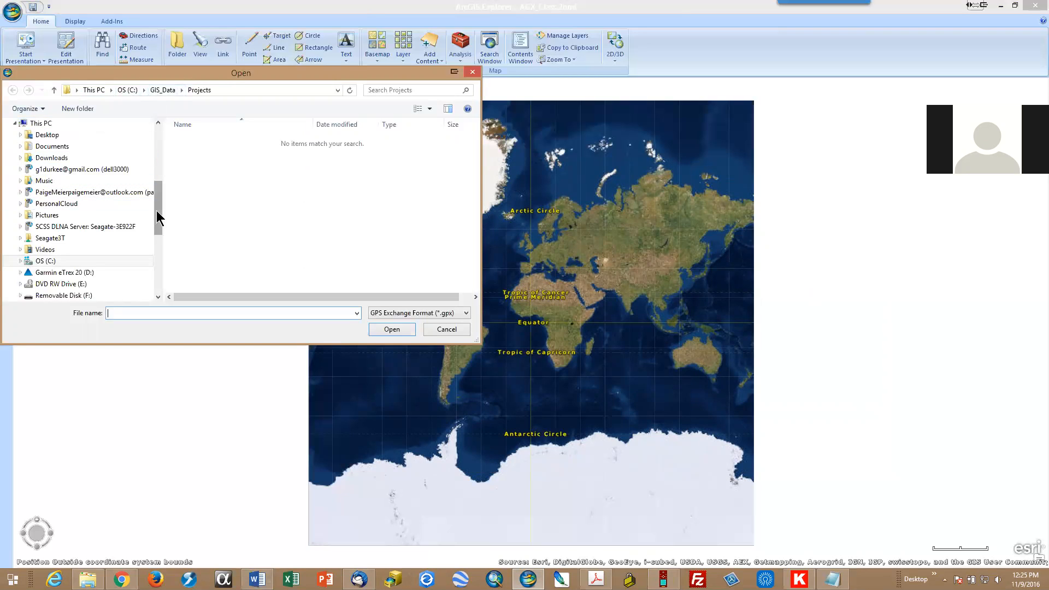
pyautogui.moveTo(157, 219); pyautogui.dragTo(159, 143)
pyautogui.click(56, 153)
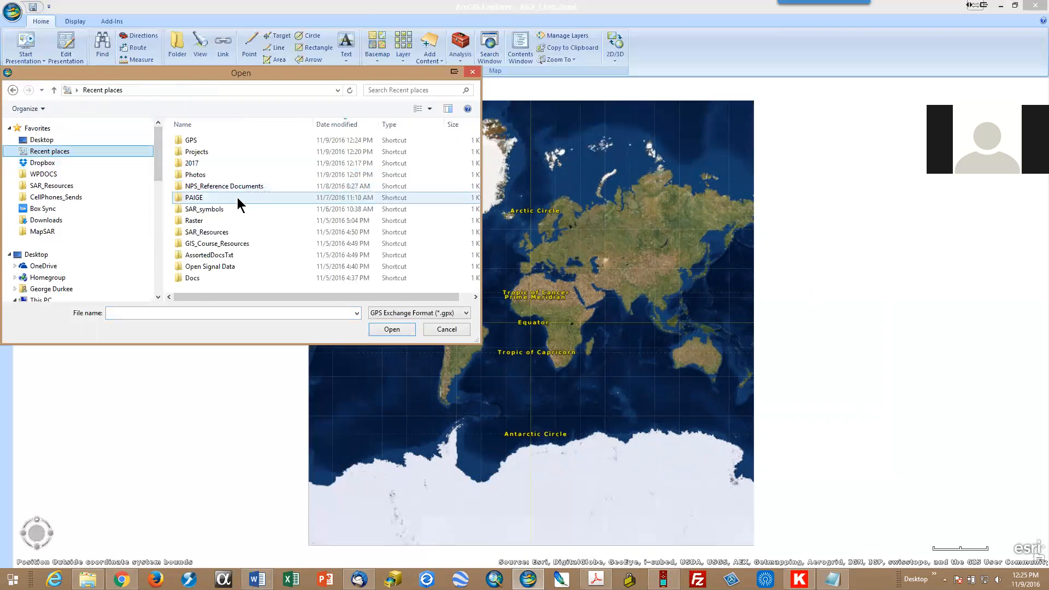
pyautogui.doubleClick(197, 139)
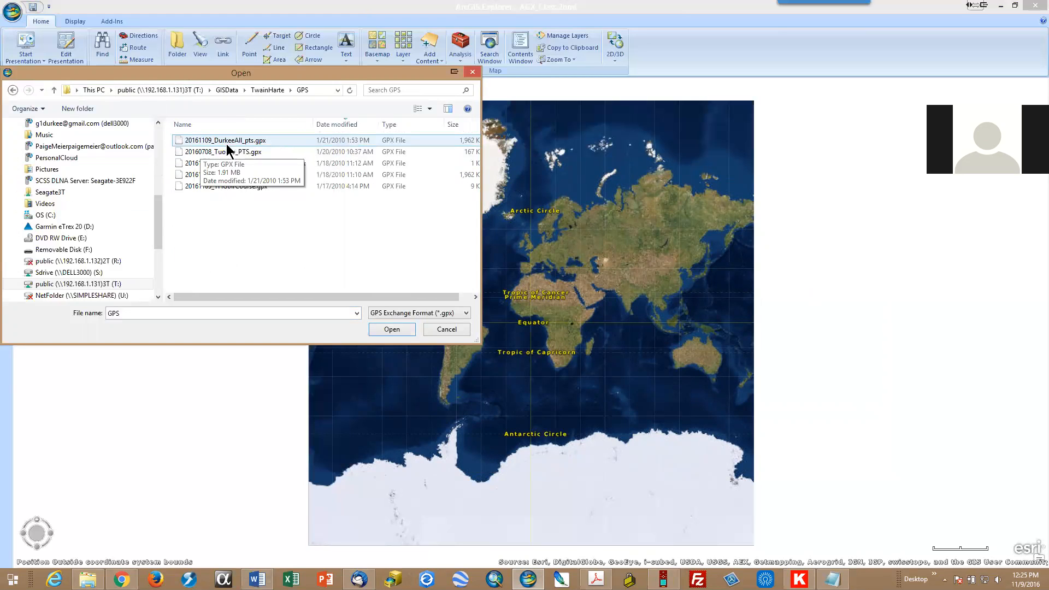
pyautogui.click(219, 141)
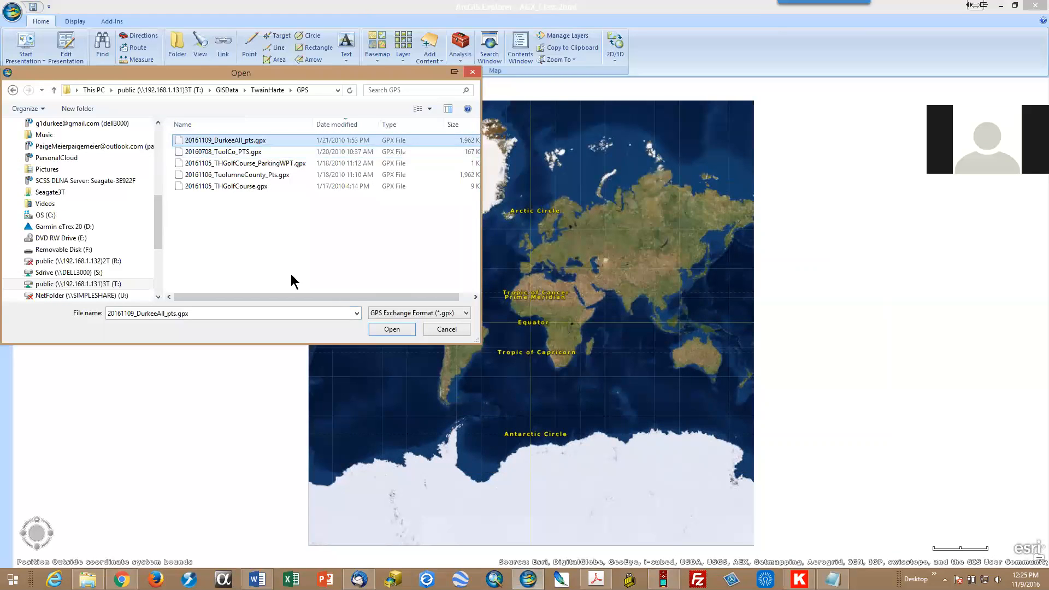
pyautogui.click(394, 330)
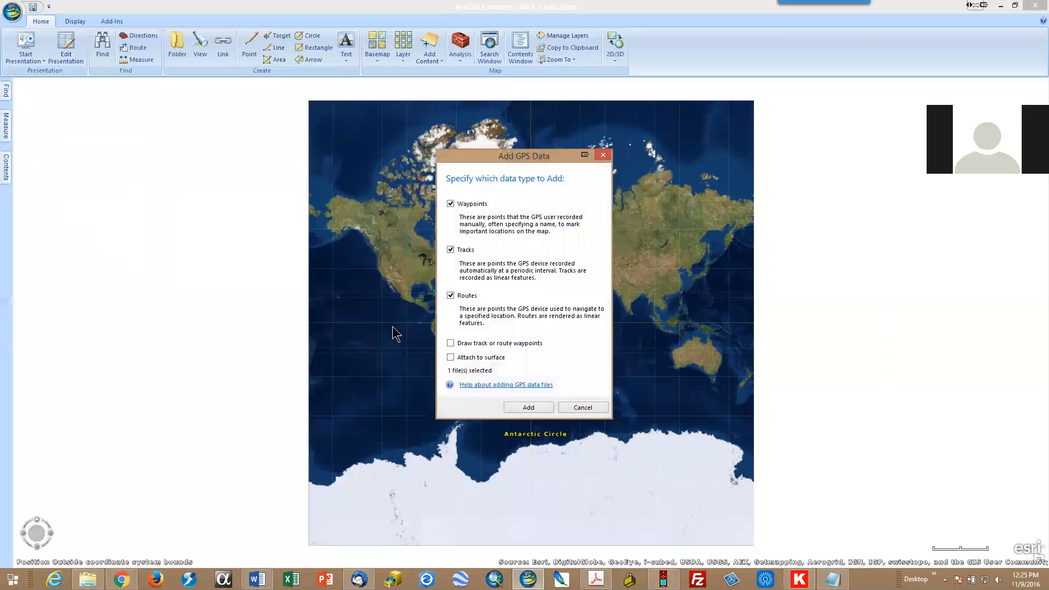
# Add only the Tracks data type from the GPX file, excluding waypoints and routes, with track or route waypoints drawn
pyautogui.click(450, 204)
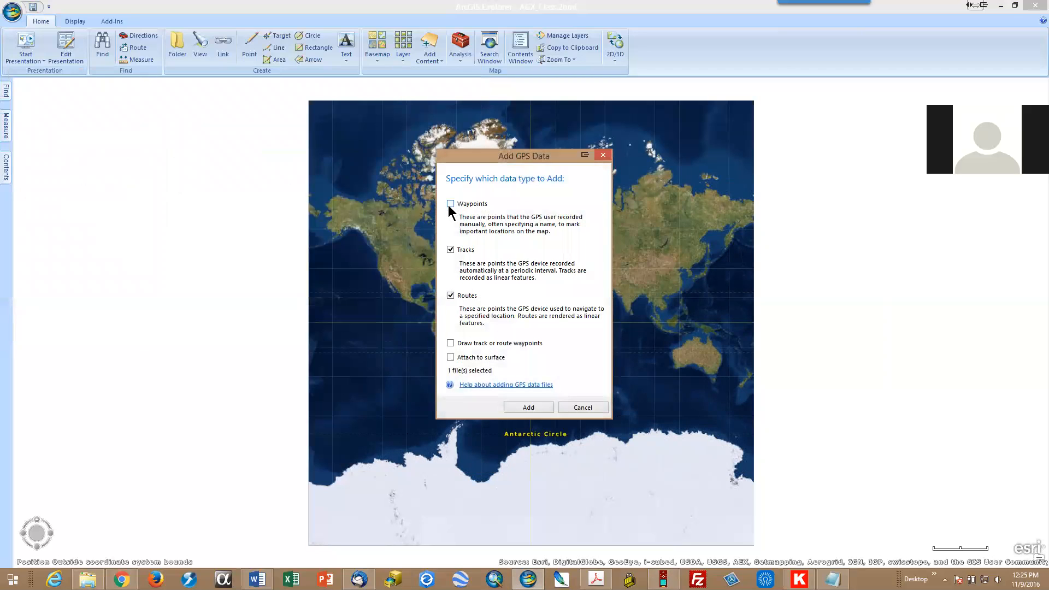
pyautogui.click(450, 295)
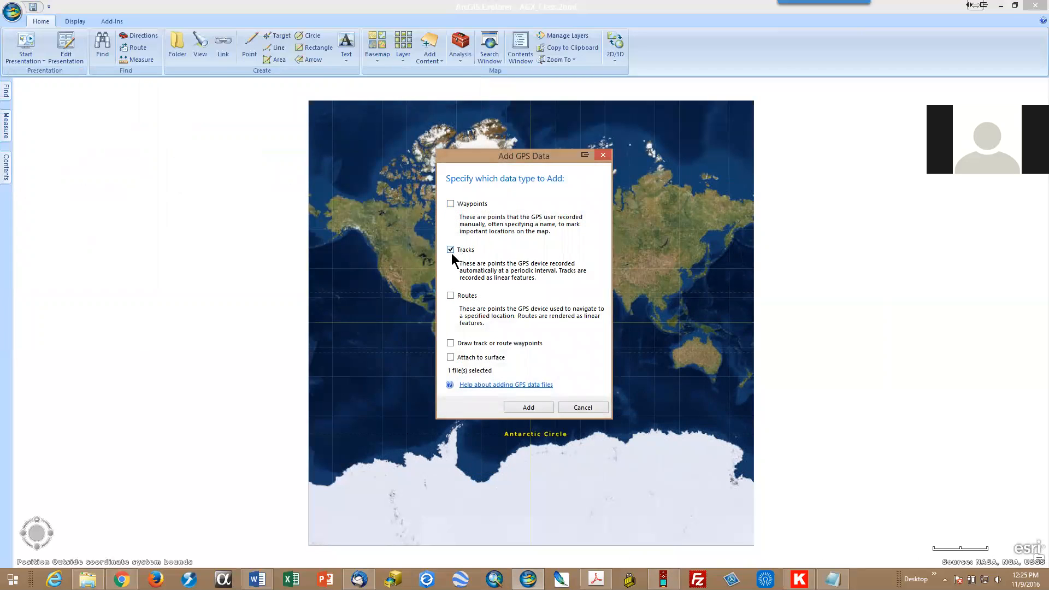
pyautogui.click(450, 343)
pyautogui.click(525, 408)
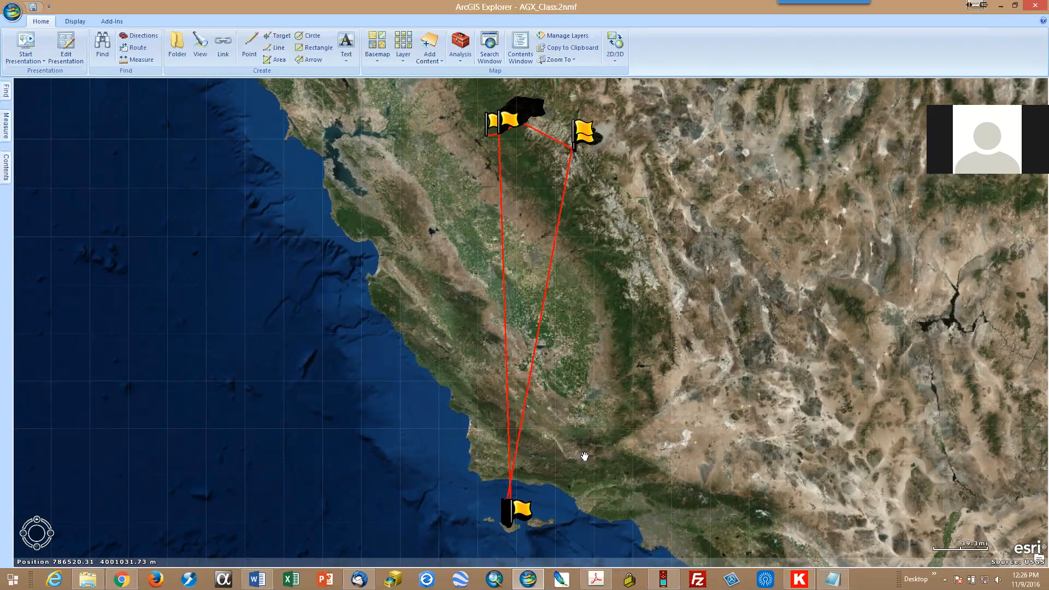
# Switch to DNR GPS and examine the time, model and ltime columns of the tracks table, and minimize its window
pyautogui.scroll(3, 604, 273)
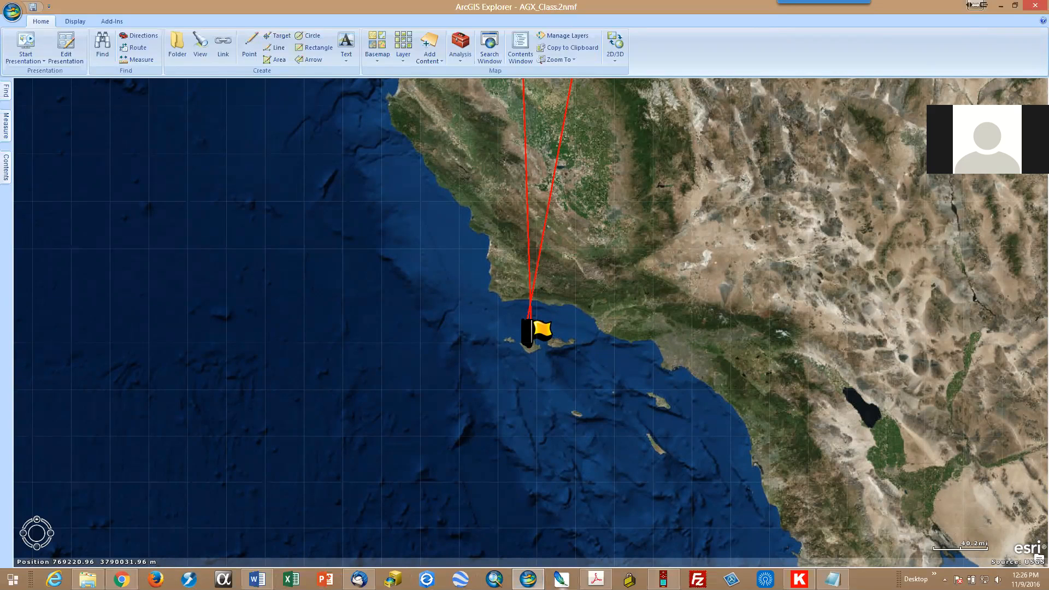
pyautogui.click(663, 579)
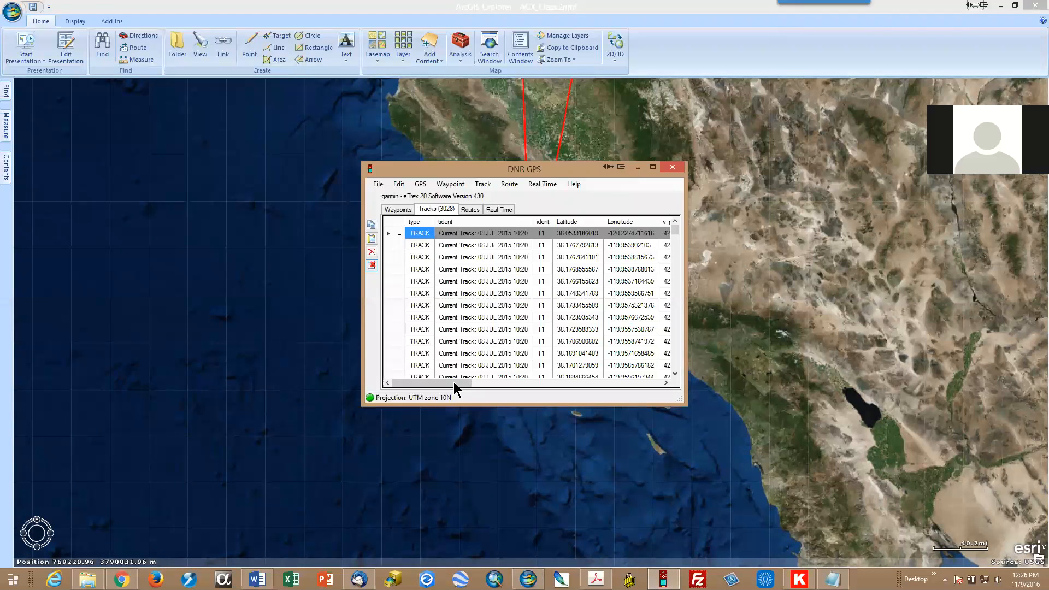
pyautogui.moveTo(437, 381); pyautogui.dragTo(606, 380)
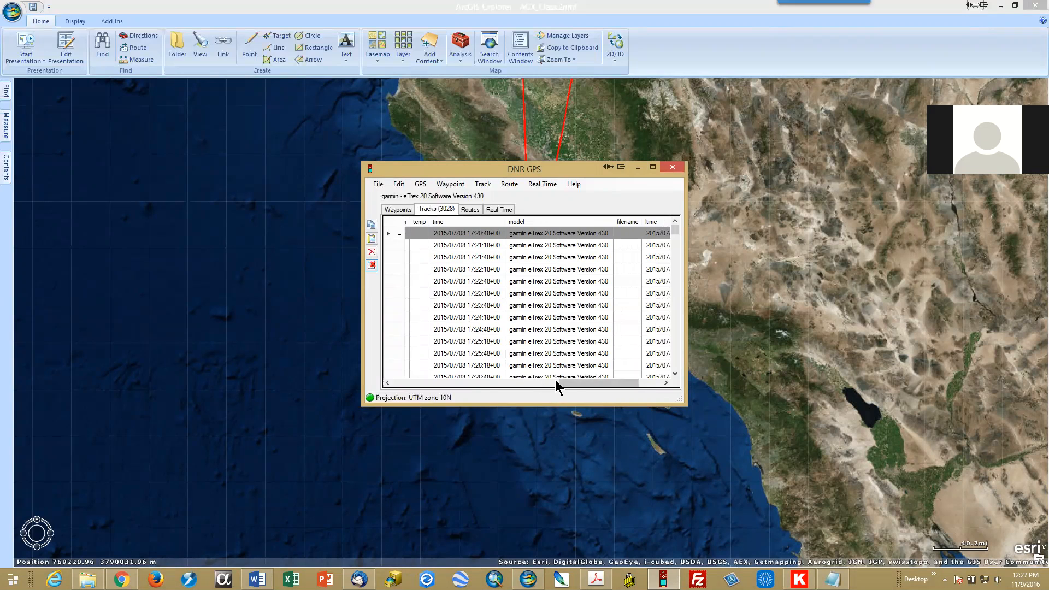
pyautogui.moveTo(572, 381); pyautogui.dragTo(599, 379)
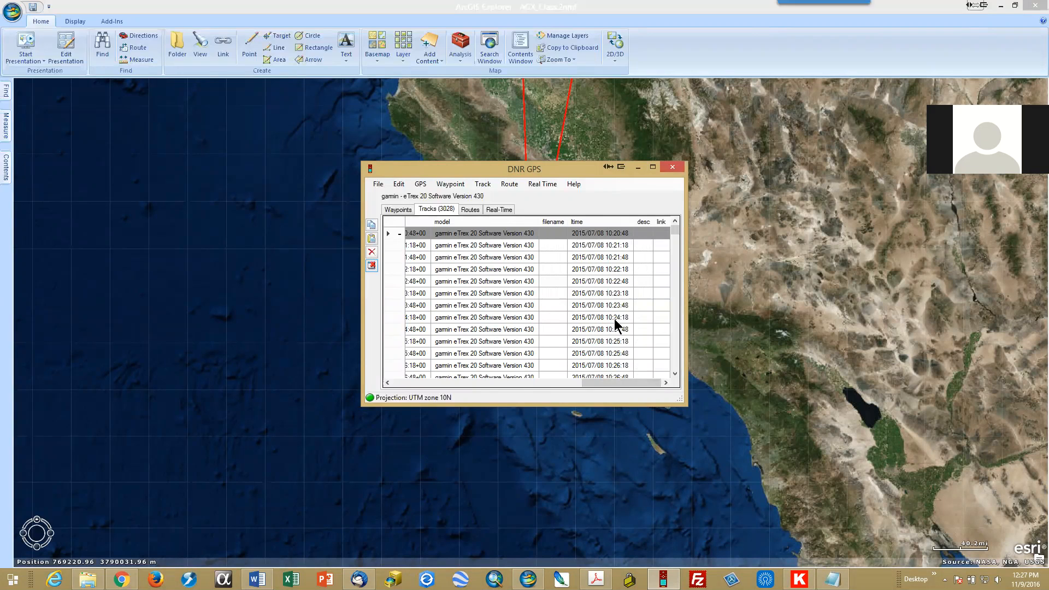
pyautogui.click(637, 167)
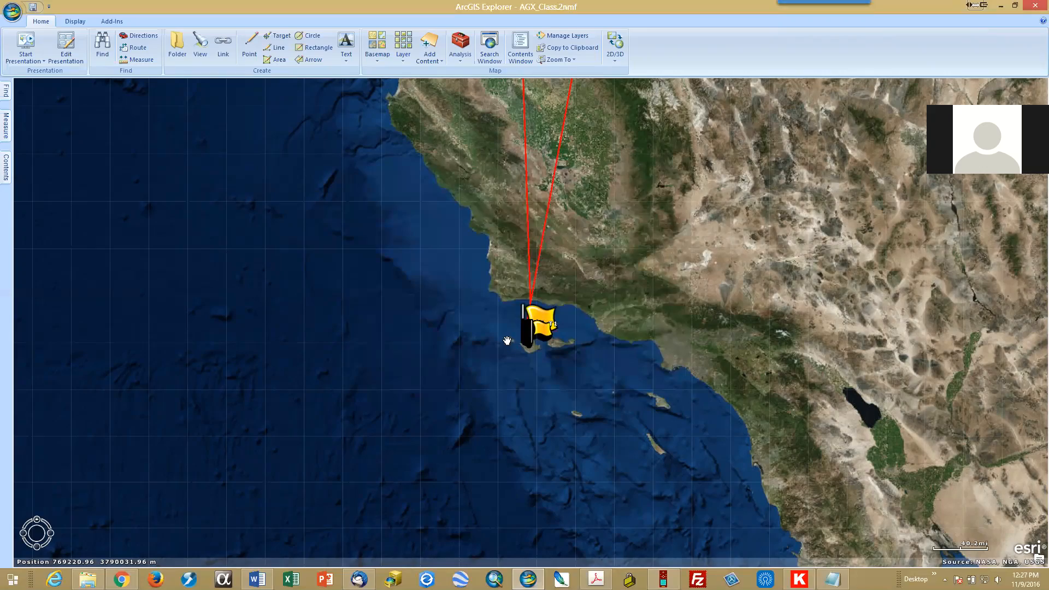
# Keep the map's Contents list permanently open and expand the 20161109 GPX layer down to its track points
pyautogui.scroll(-1, 562, 295)
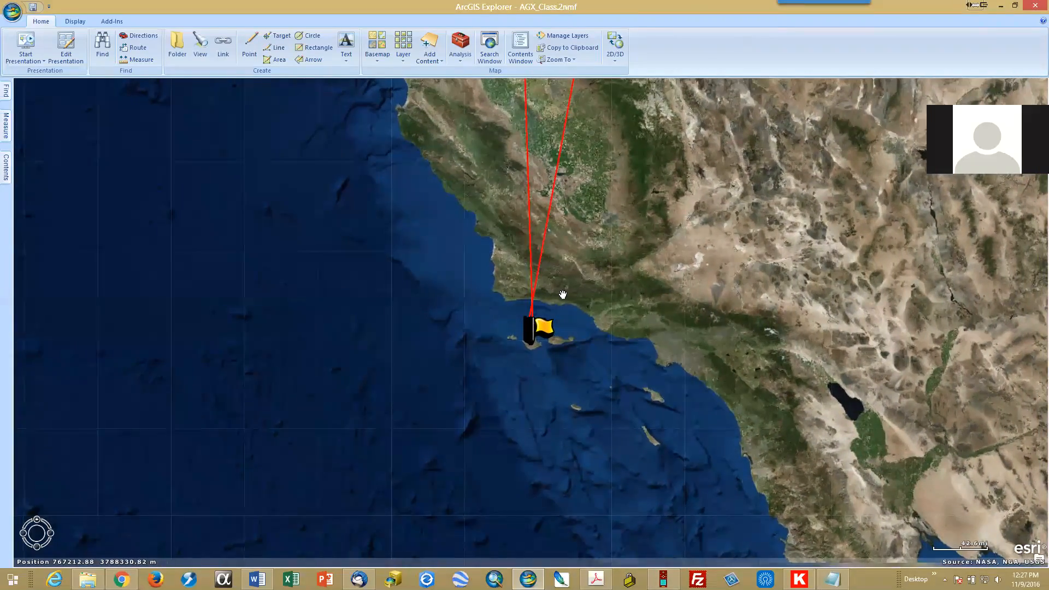
pyautogui.moveTo(587, 201); pyautogui.dragTo(598, 497)
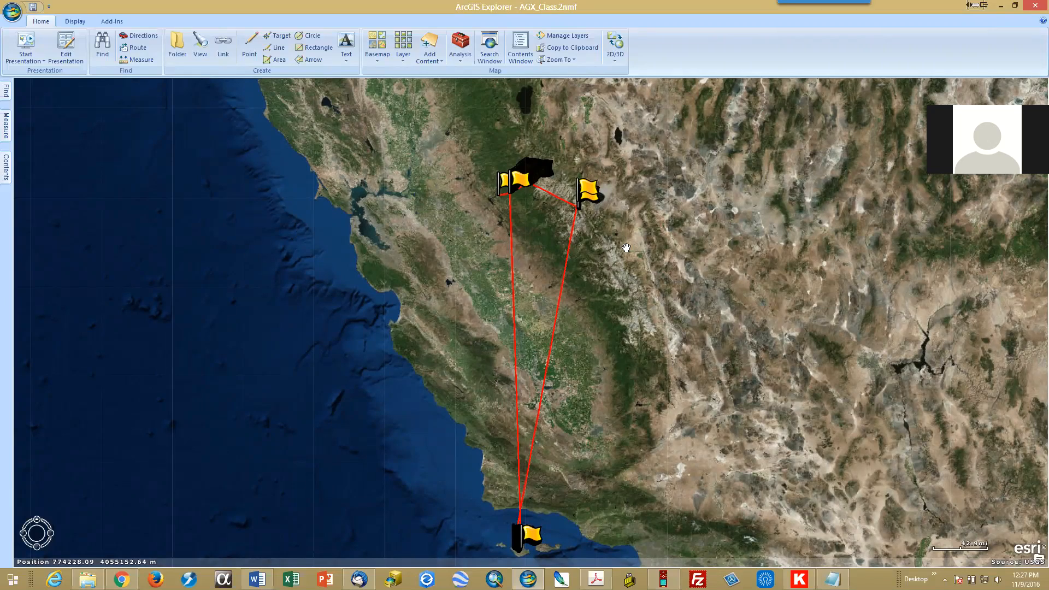
pyautogui.keyDown('shift'); pyautogui.moveTo(474, 156); pyautogui.dragTo(544, 217); pyautogui.keyUp('shift')
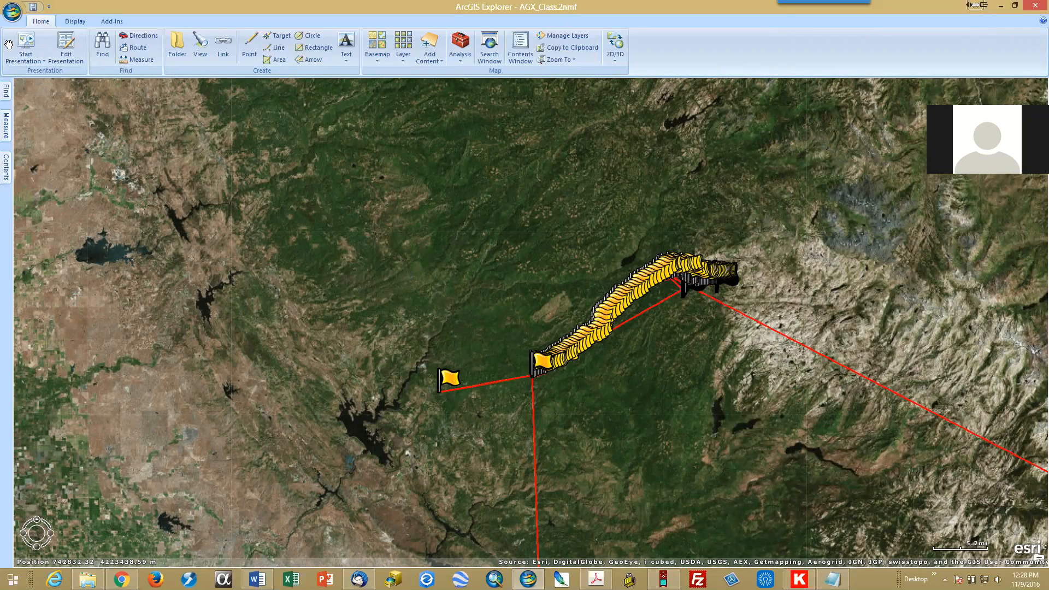
pyautogui.click(9, 125)
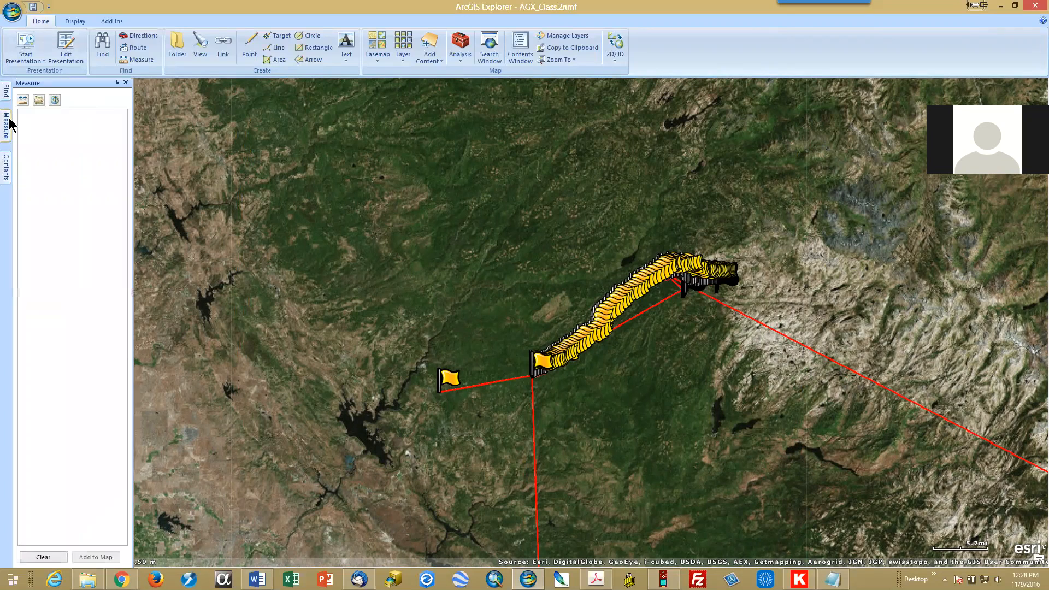
pyautogui.click(8, 168)
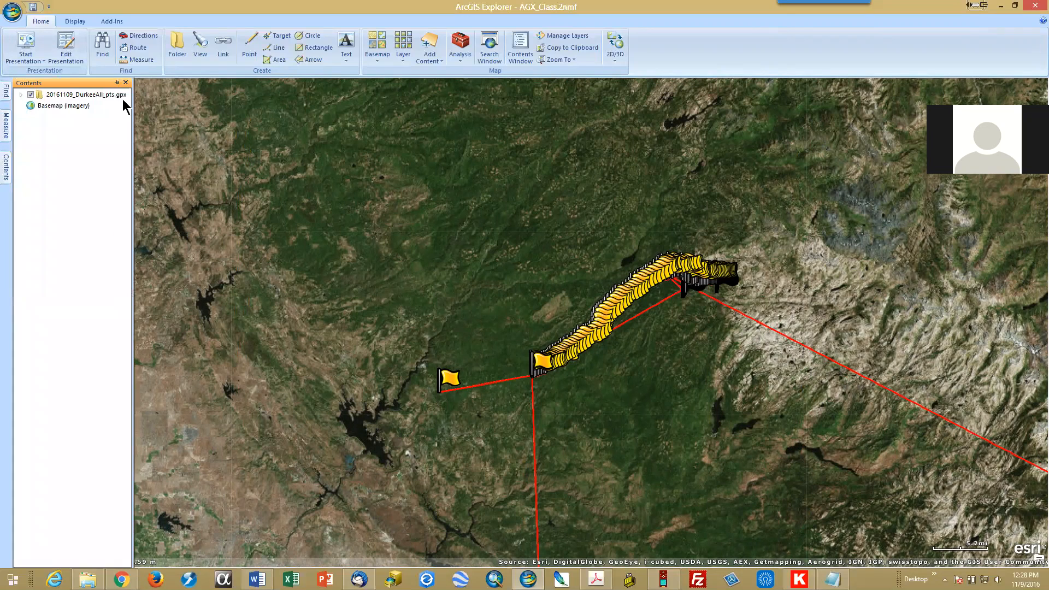
pyautogui.click(116, 82)
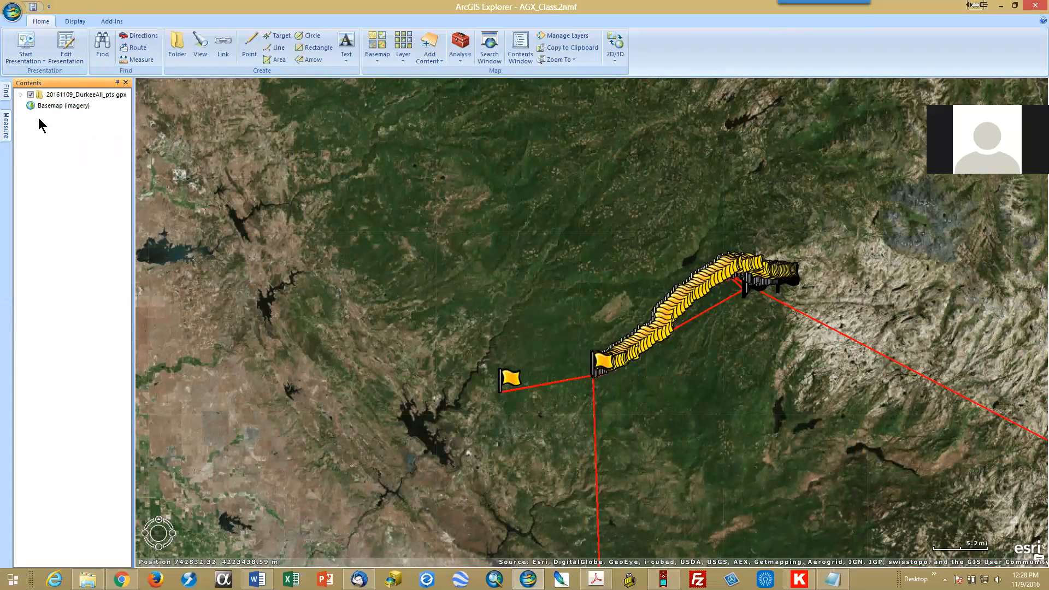
pyautogui.click(21, 95)
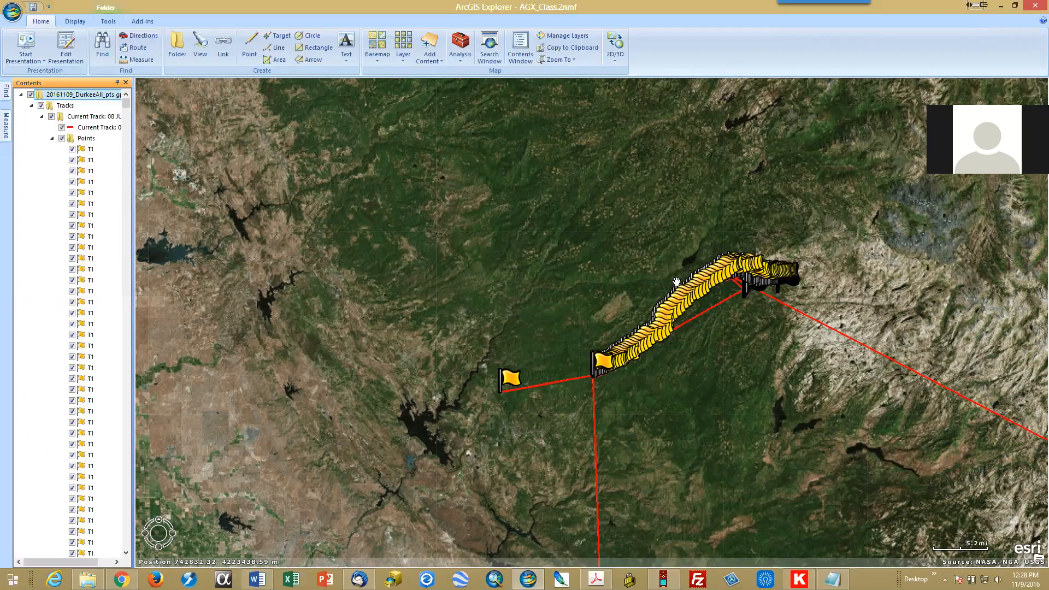
# Hide the current track's Points folder to inspect the bare track line, and turn the points back on
pyautogui.scroll(1, 676, 282)
pyautogui.scroll(1, 590, 250)
pyautogui.moveTo(575, 239); pyautogui.dragTo(842, 388)
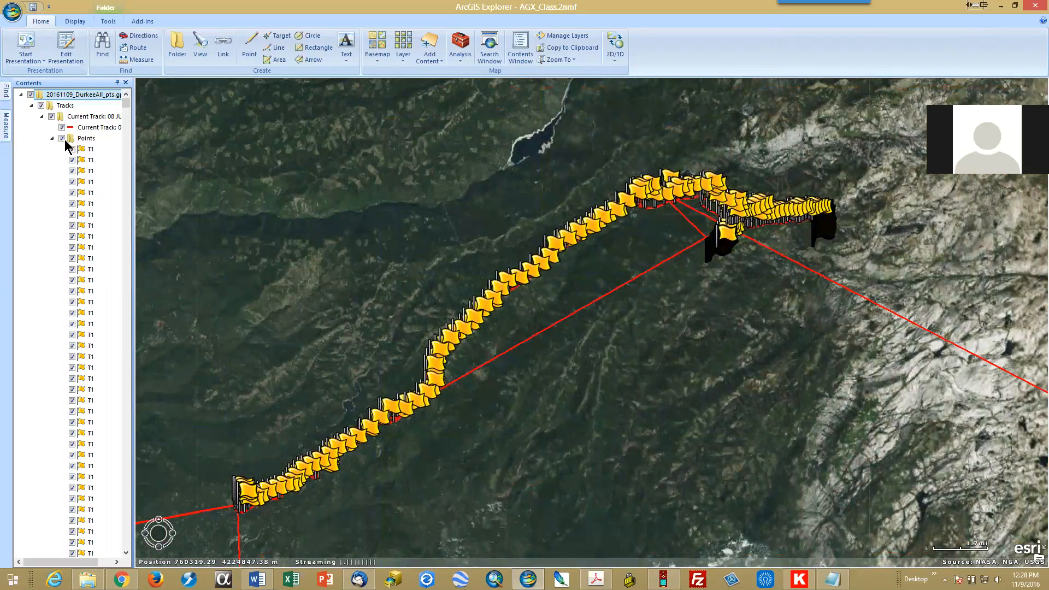
pyautogui.click(62, 139)
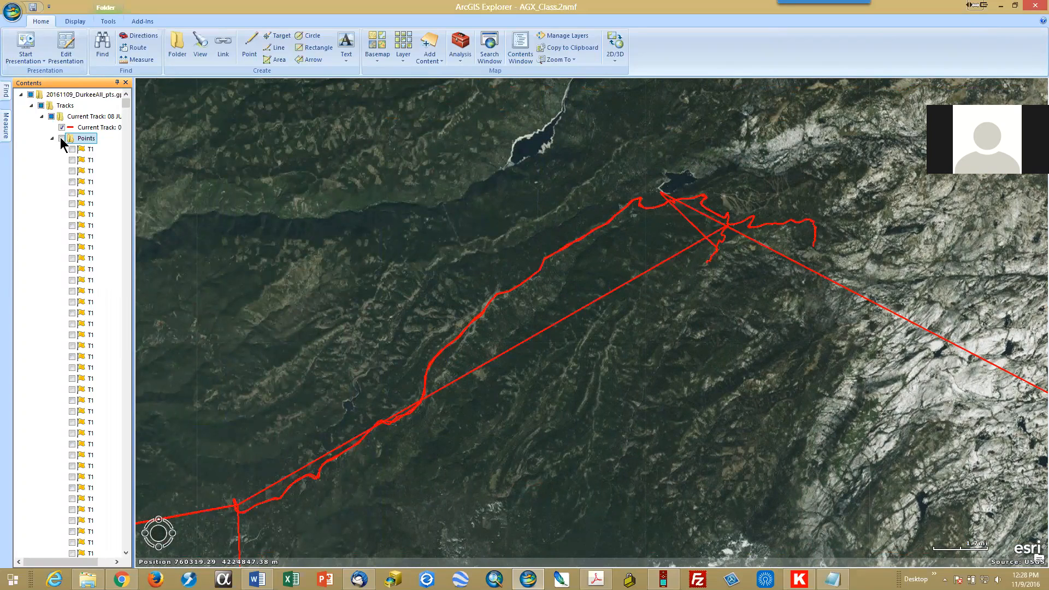
pyautogui.click(61, 138)
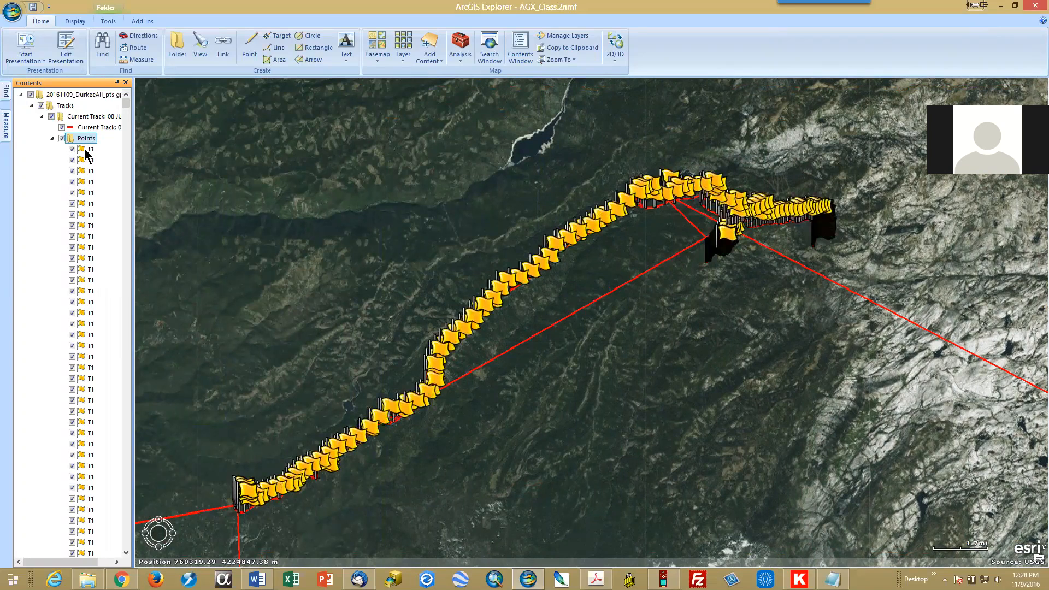
# Select all the track points in the current track's Points folder and change their symbol to Orange Sphere
pyautogui.click(86, 149)
pyautogui.scroll(-2, 105, 162)
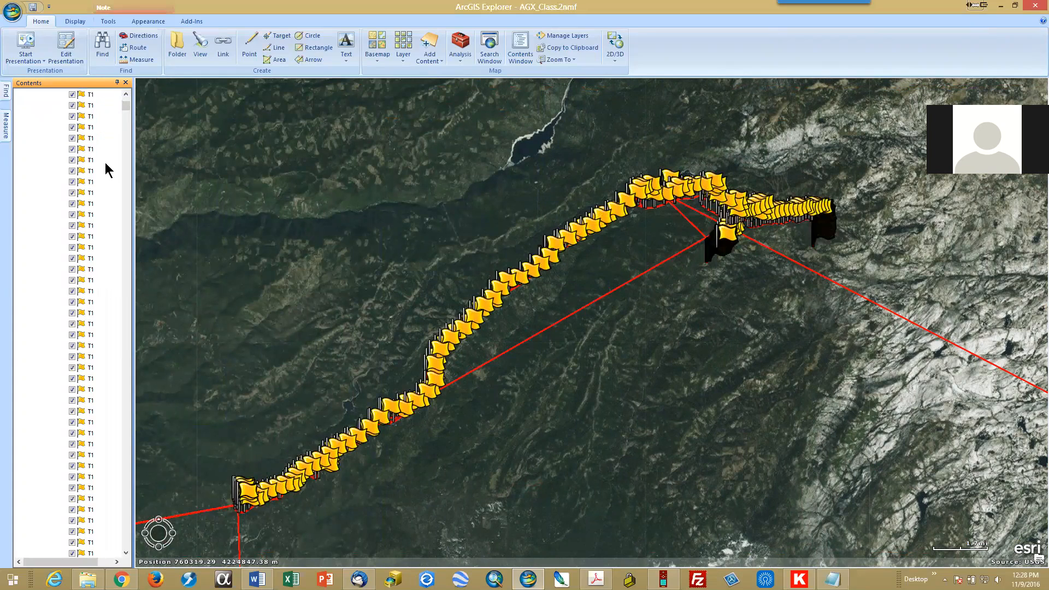
pyautogui.moveTo(129, 110); pyautogui.dragTo(139, 269)
pyautogui.moveTo(145, 367); pyautogui.dragTo(115, 563)
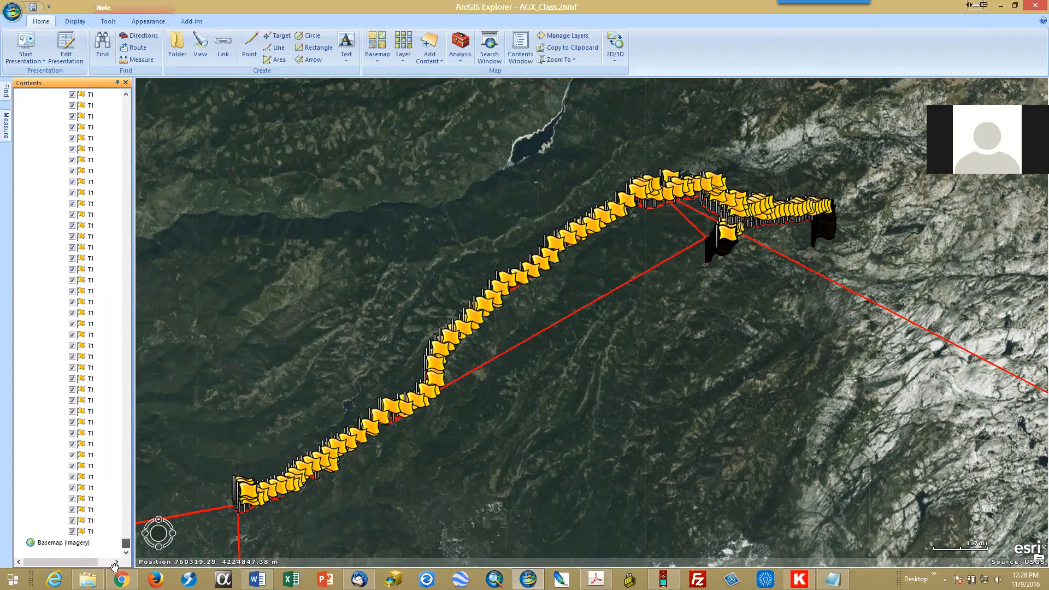
pyautogui.keyDown('shift'); pyautogui.click(82, 531); pyautogui.keyUp('shift')
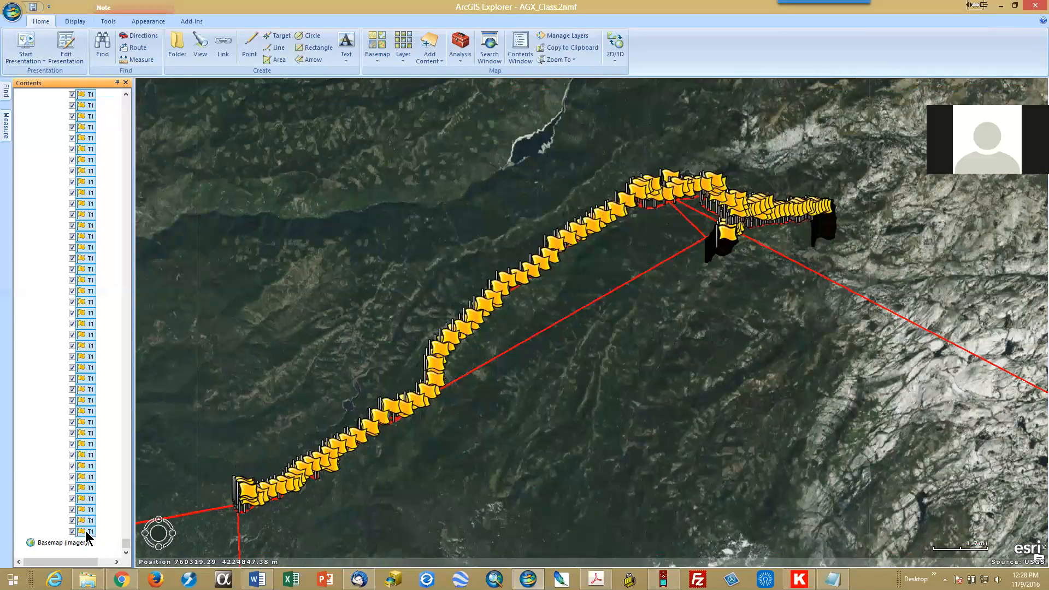
pyautogui.rightClick(85, 531)
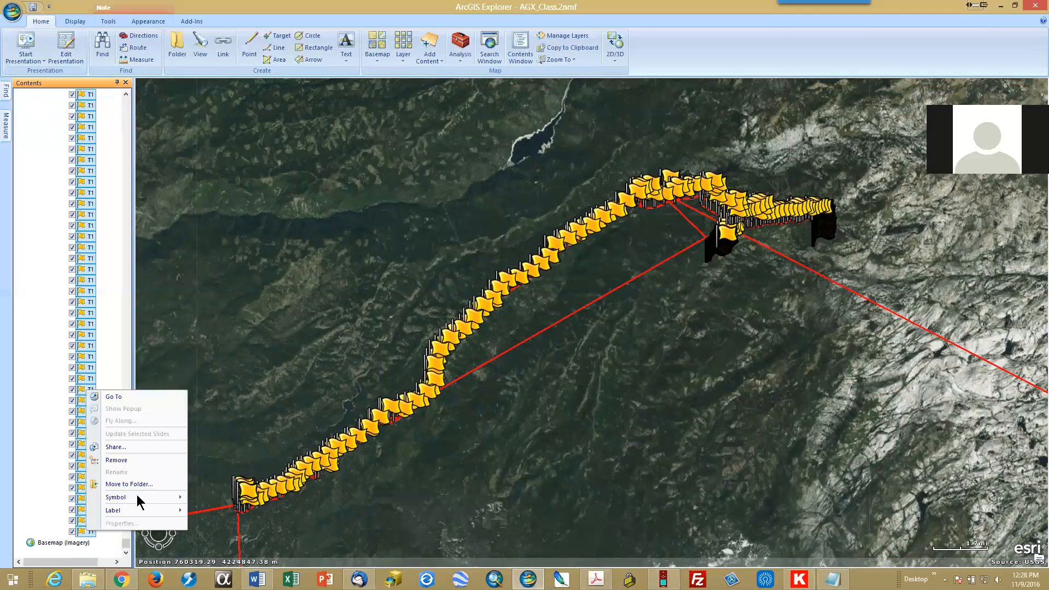
pyautogui.moveTo(136, 497)
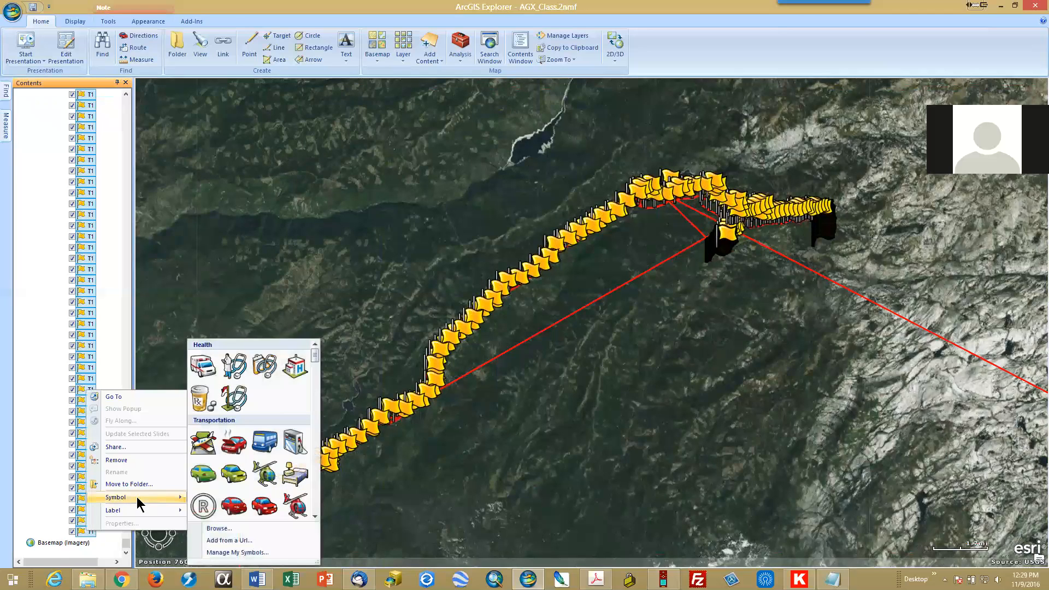
pyautogui.moveTo(315, 356); pyautogui.dragTo(320, 488)
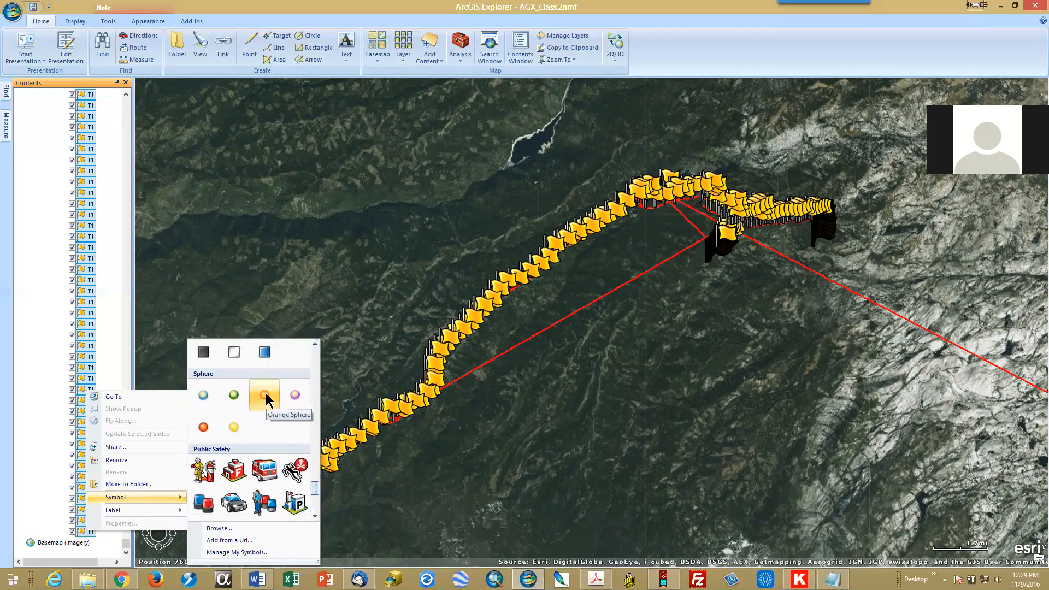
pyautogui.click(266, 395)
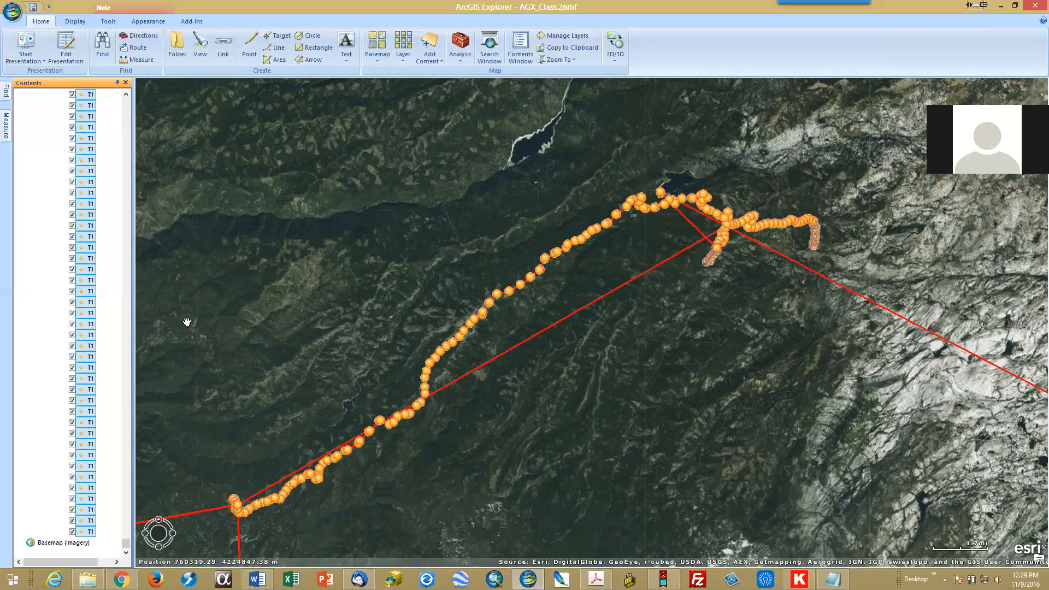
# Hide the Points folder, inspect the bare track line up close south of the lake, and collapse the folder
pyautogui.moveTo(125, 542); pyautogui.dragTo(125, 96)
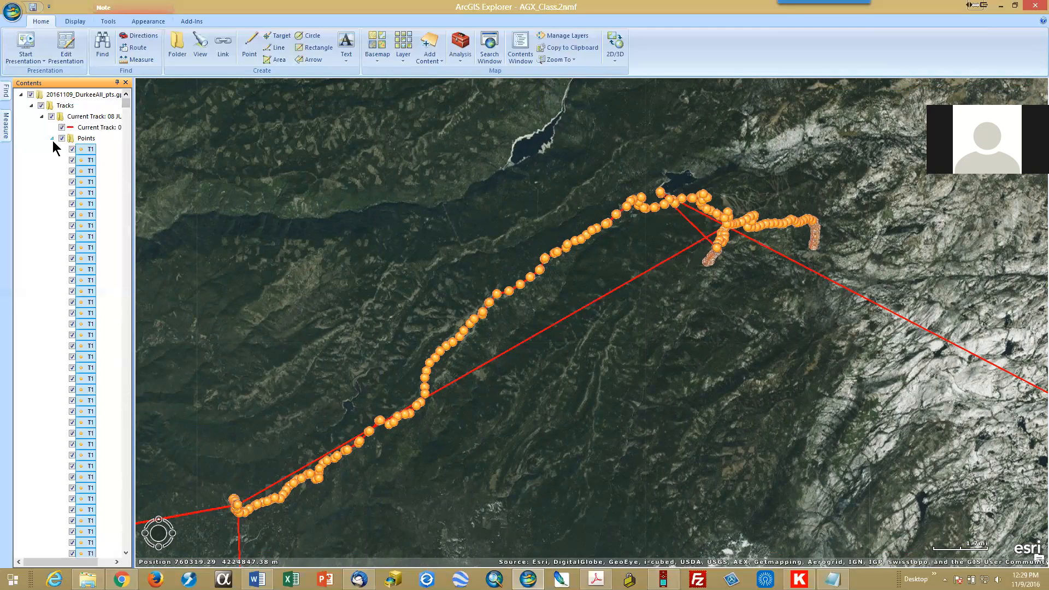
pyautogui.click(61, 138)
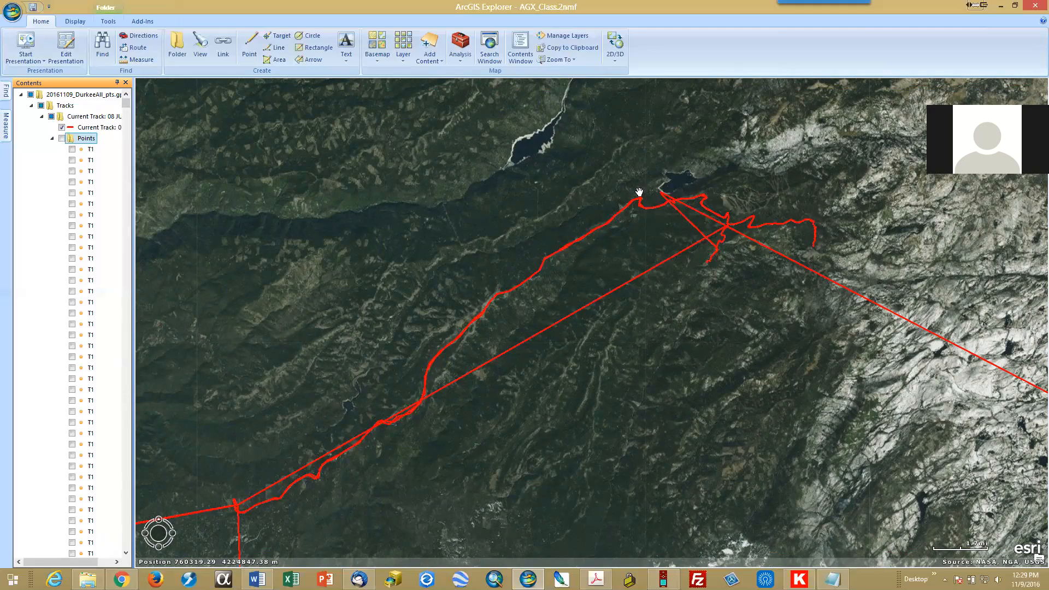
pyautogui.moveTo(741, 262); pyautogui.dragTo(698, 342)
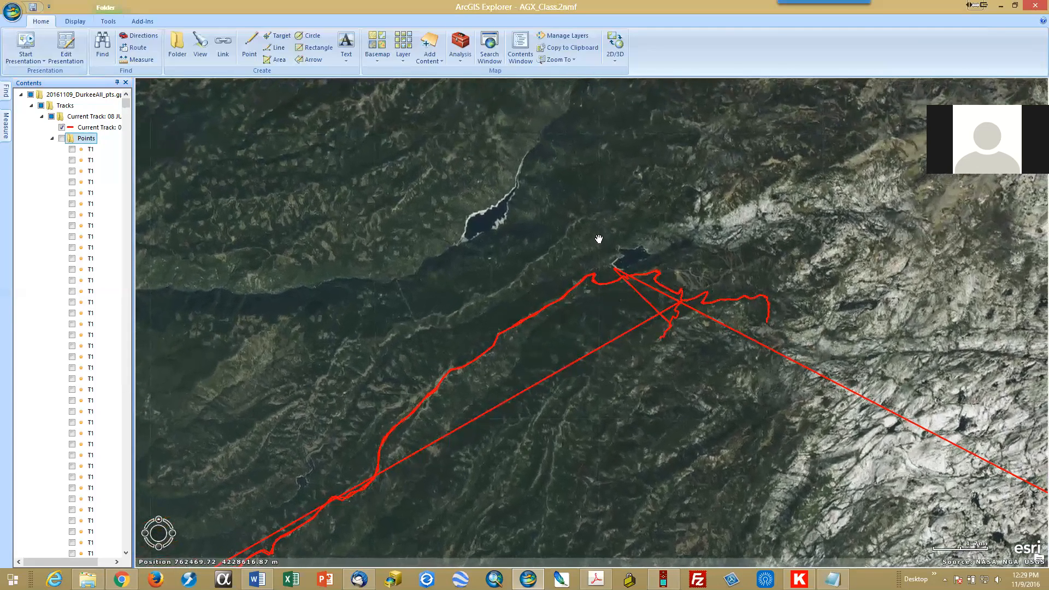
pyautogui.keyDown('shift'); pyautogui.moveTo(586, 239); pyautogui.dragTo(742, 376); pyautogui.keyUp('shift')
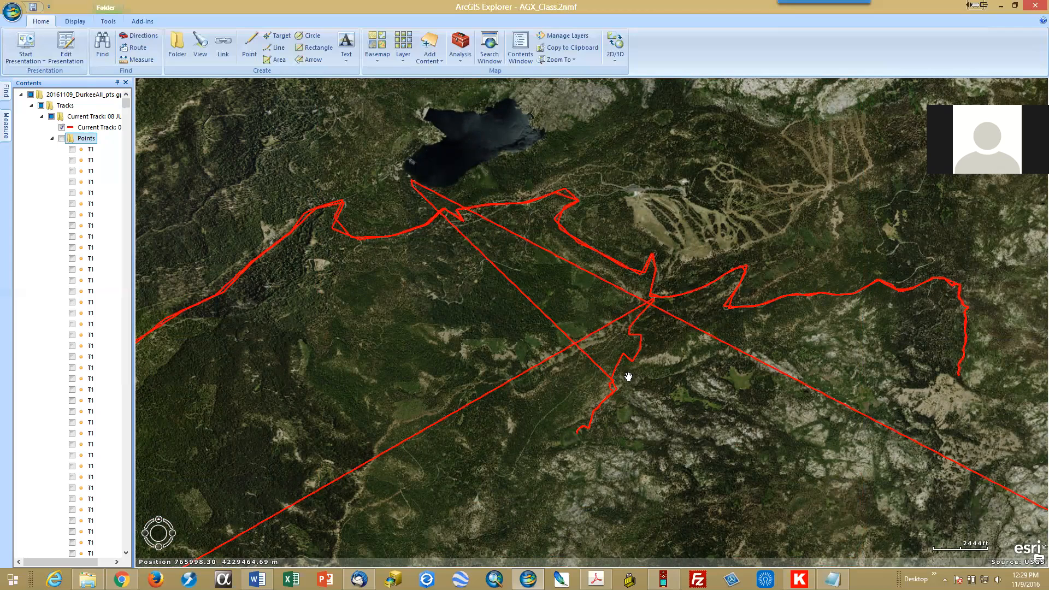
pyautogui.click(53, 139)
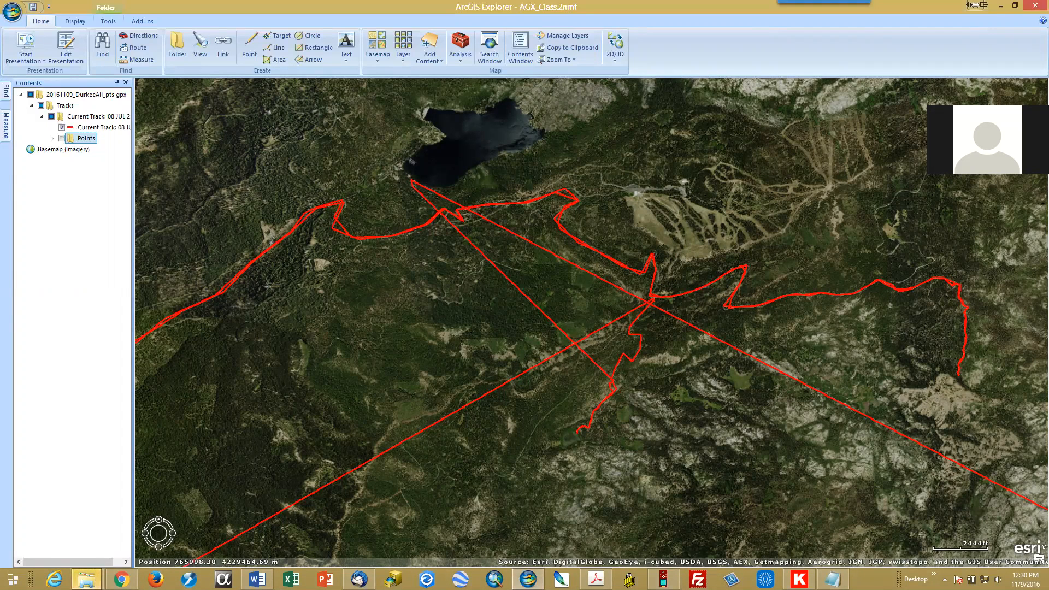
# Switch to File Explorer and examine Removable Disk (F:) and its Garmin folder, checking the saved GPS folder in between
pyautogui.click(88, 580)
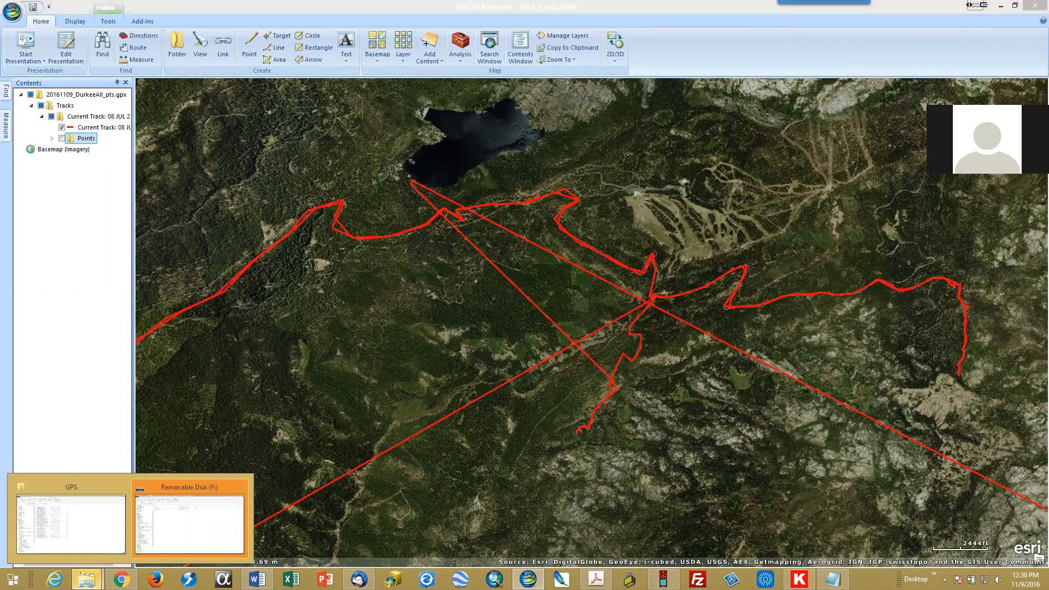
pyautogui.click(186, 542)
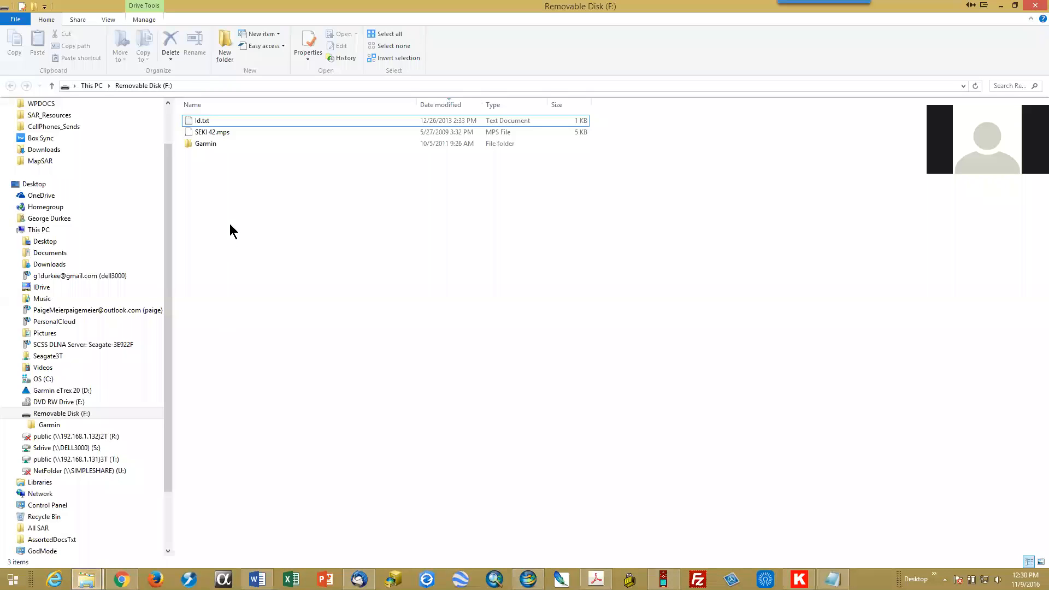
pyautogui.doubleClick(193, 143)
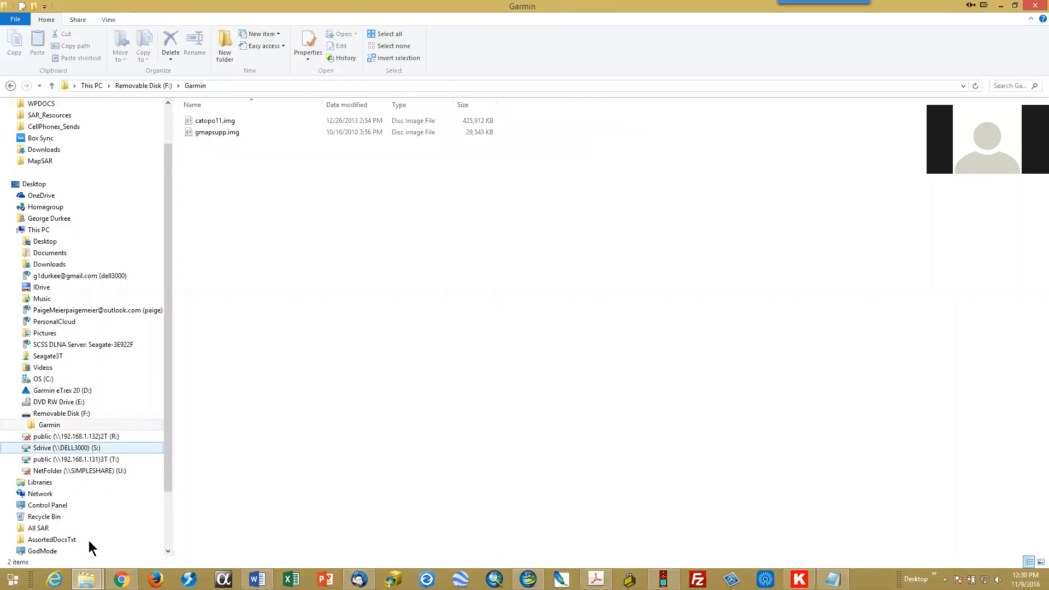
pyautogui.click(87, 580)
pyautogui.click(65, 508)
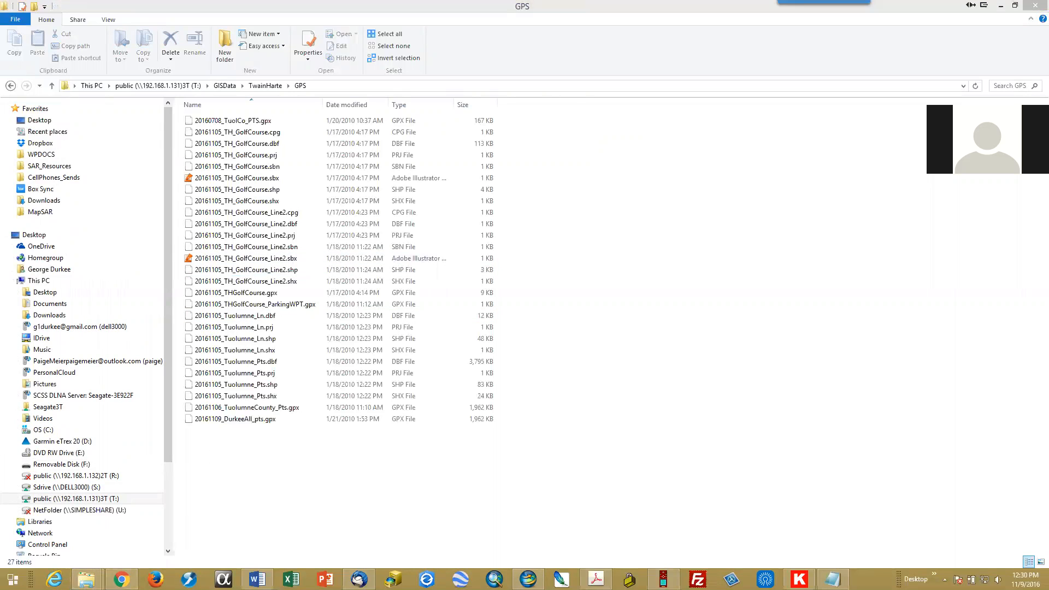
pyautogui.moveTo(86, 579)
pyautogui.click(159, 536)
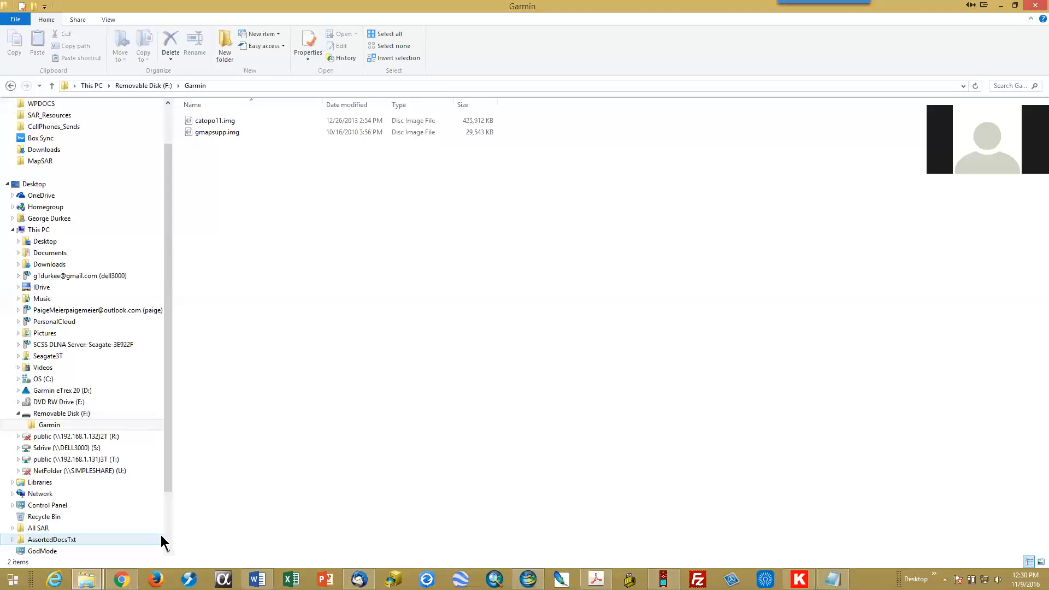
pyautogui.click(138, 87)
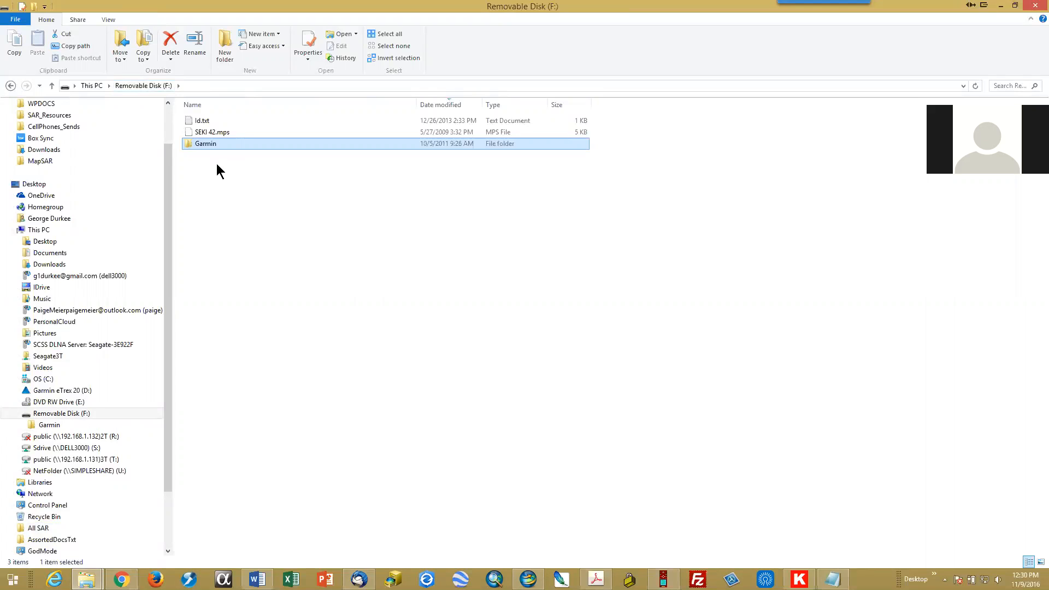
pyautogui.moveTo(204, 145)
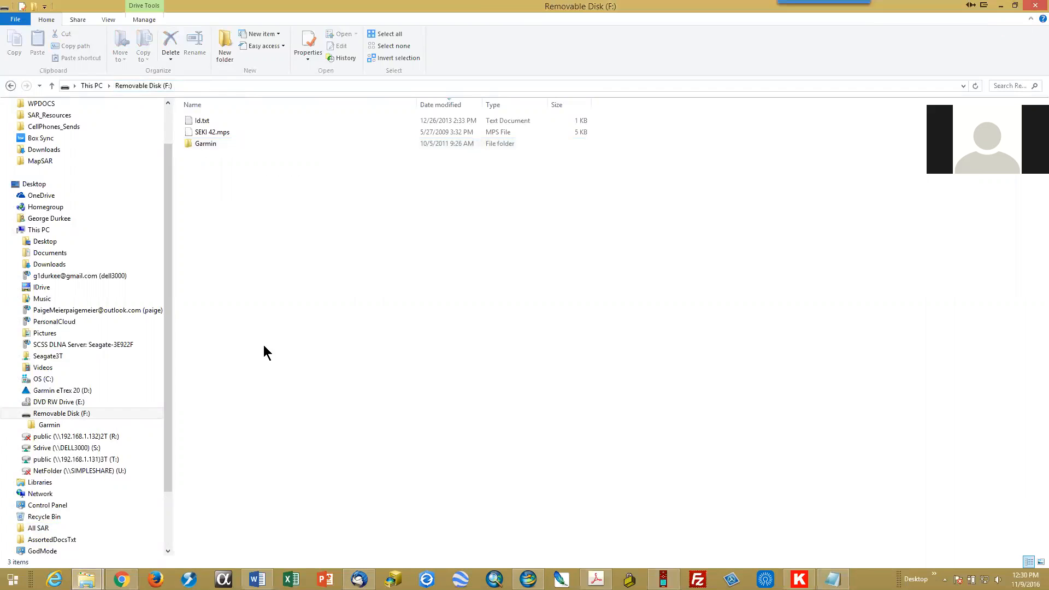
pyautogui.click(49, 426)
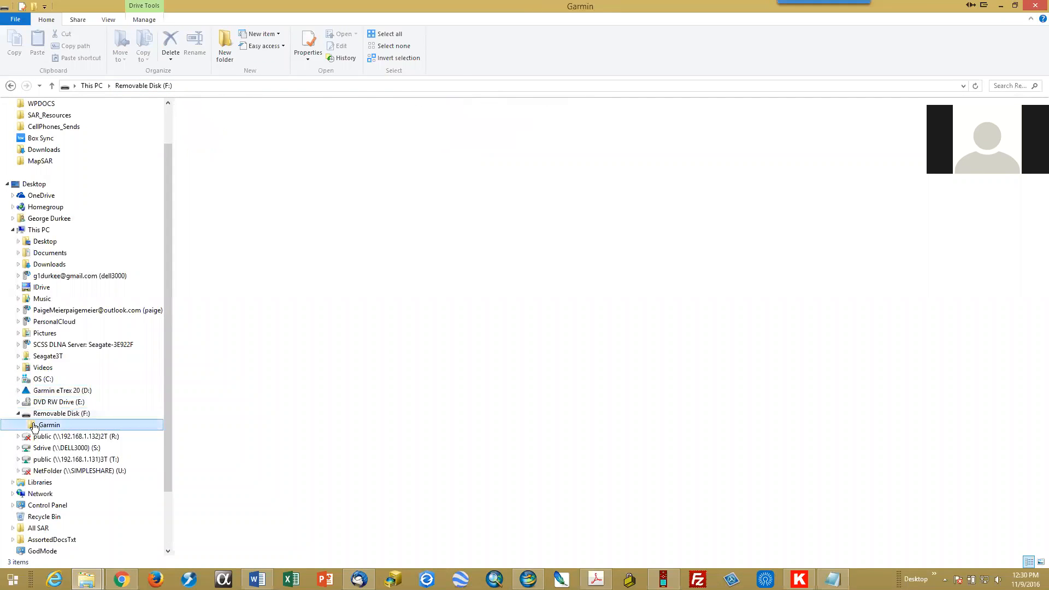
# Browse Garmin eTrex 20 (D:) to the Garmin\GPX\Current folder, locate Current.gpx, and minimize that window
pyautogui.click(18, 390)
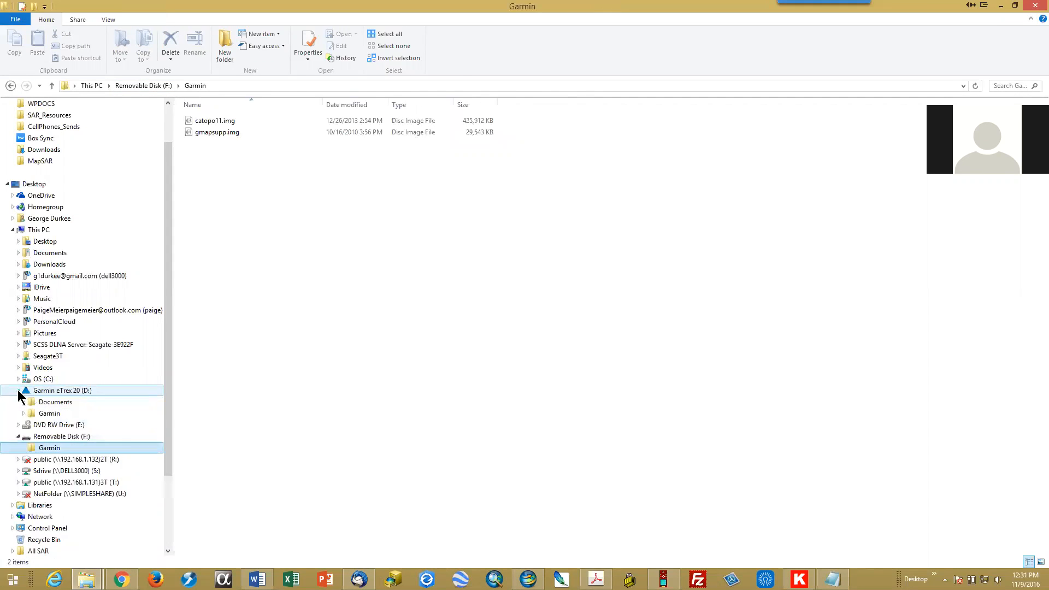
pyautogui.click(24, 413)
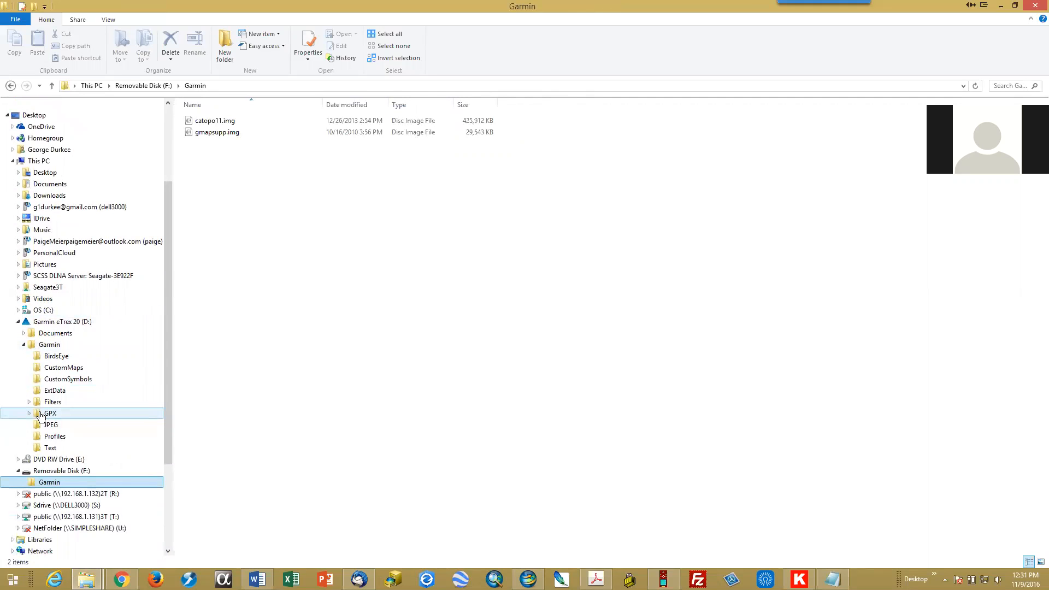
pyautogui.click(41, 415)
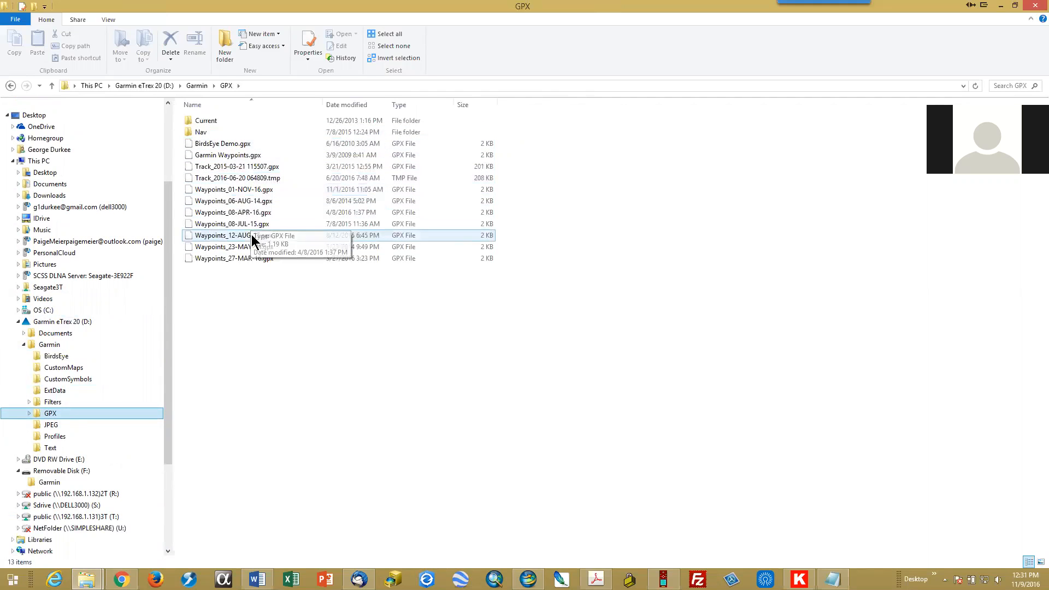
pyautogui.doubleClick(204, 121)
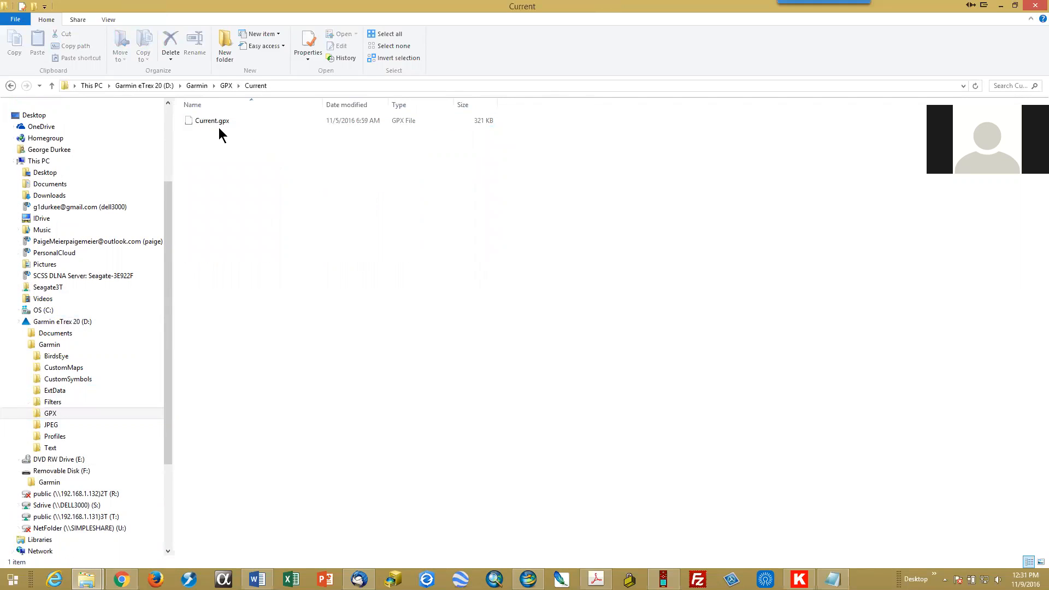
pyautogui.click(206, 124)
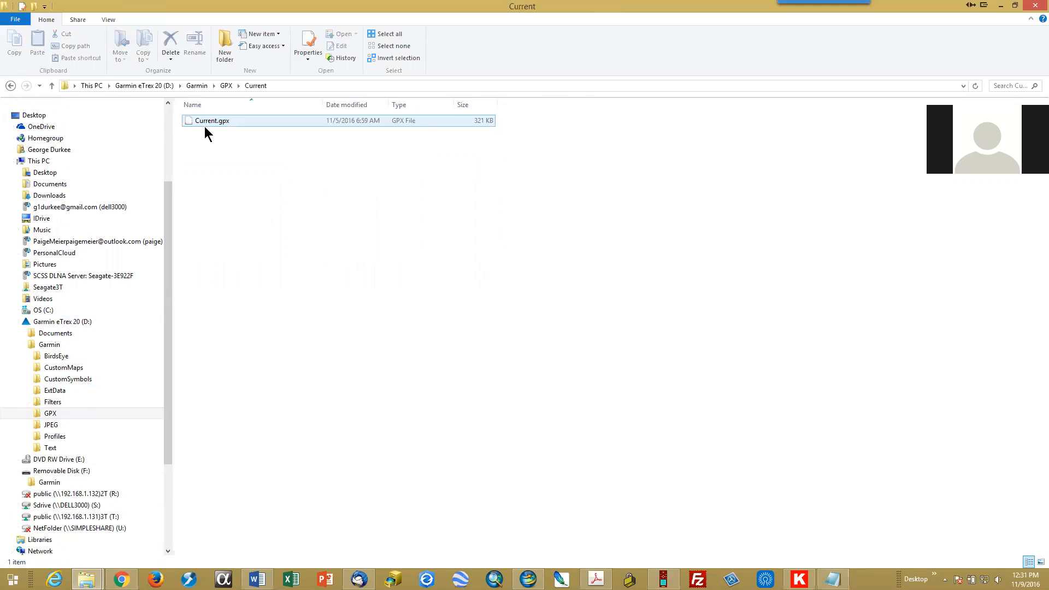
pyautogui.click(205, 127)
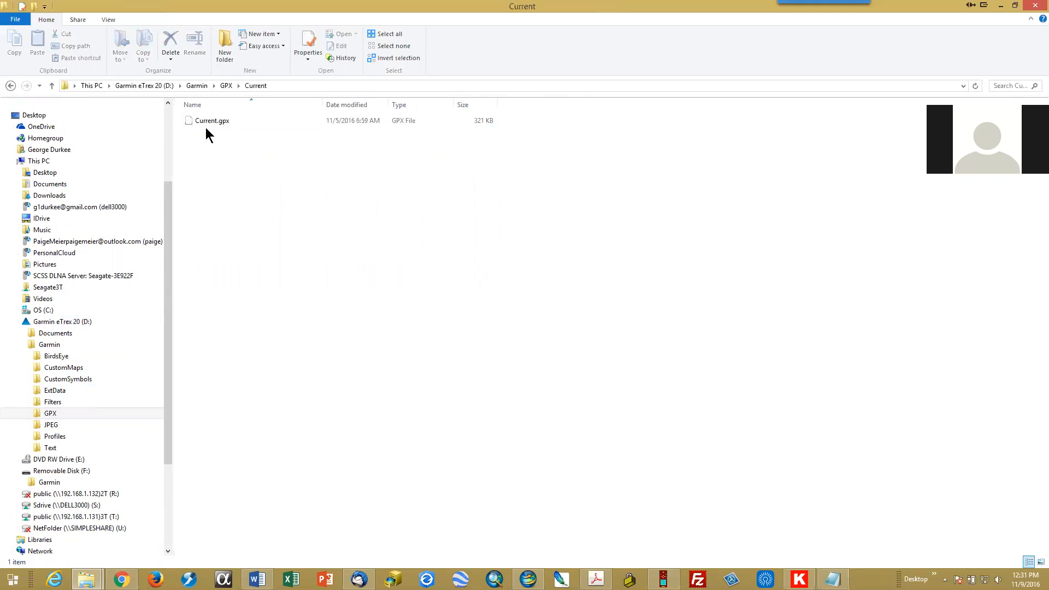
pyautogui.click(214, 123)
pyautogui.click(210, 124)
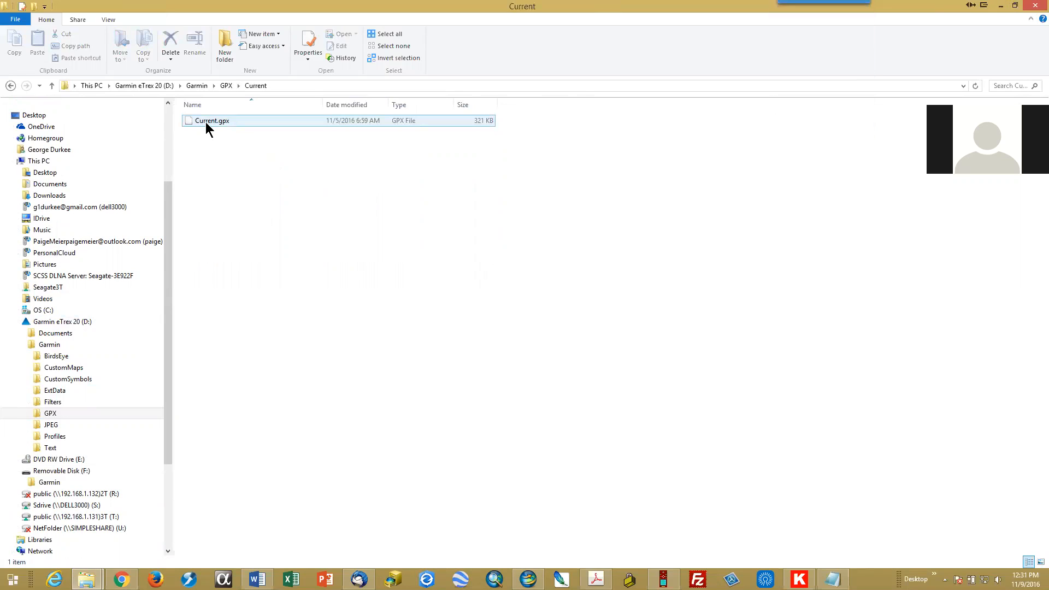
pyautogui.click(523, 125)
pyautogui.click(1000, 7)
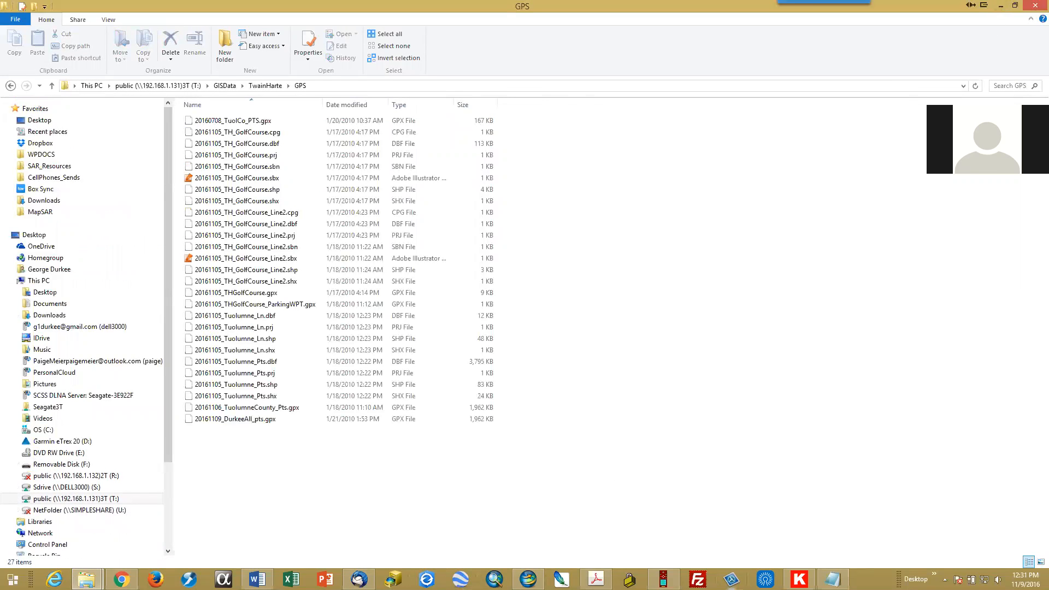
# Switch to DNR GPS, maximize its window, and select the track row that starts the 2015/07/15 11:52:33 segment
pyautogui.click(663, 579)
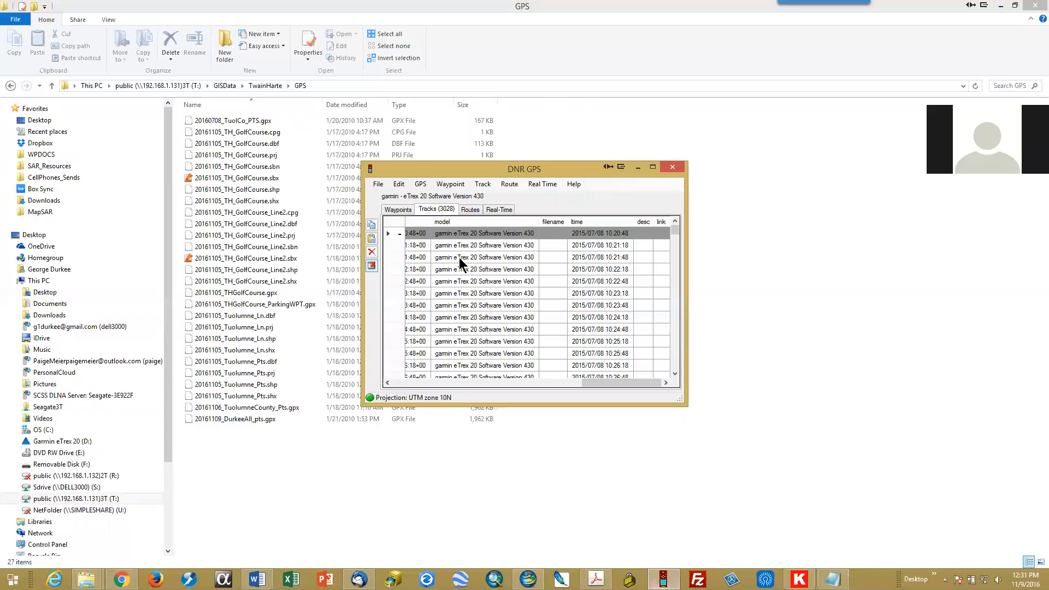
pyautogui.click(654, 166)
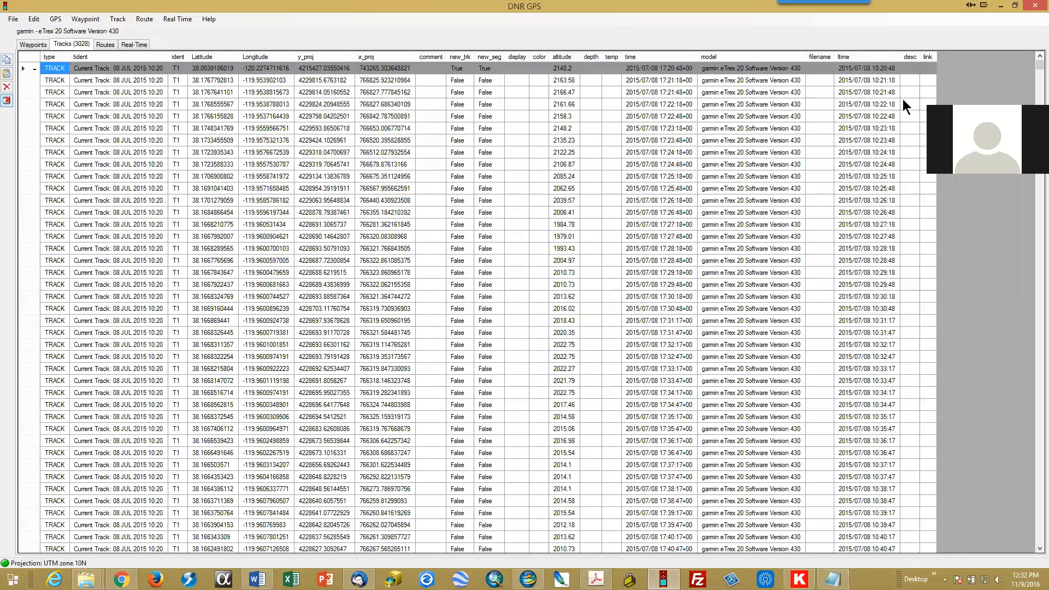
pyautogui.moveTo(1032, 67); pyautogui.dragTo(1032, 107)
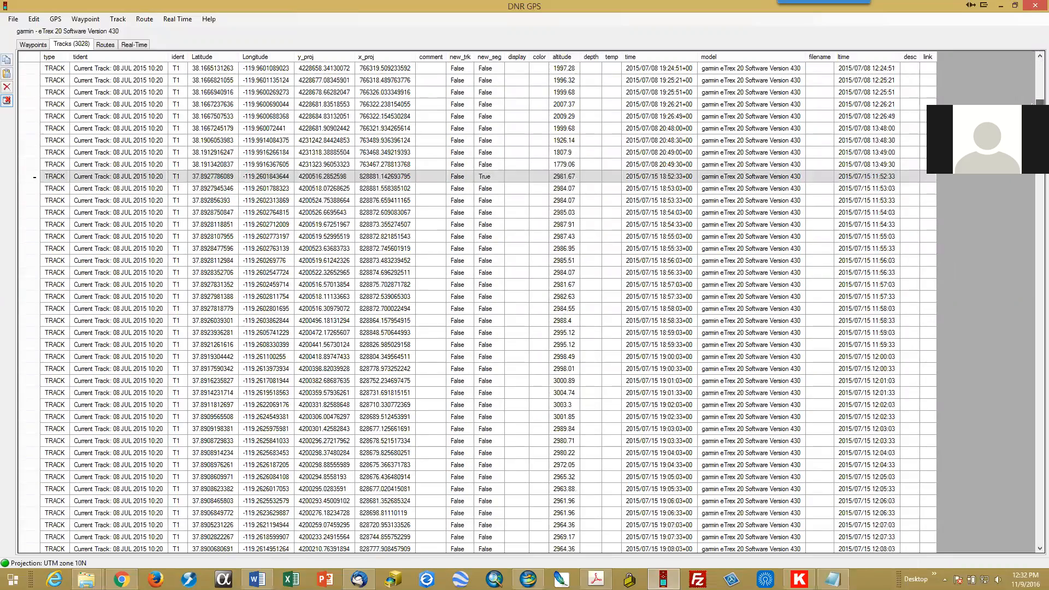
pyautogui.keyDown('shift'); pyautogui.click(48, 178); pyautogui.keyUp('shift')
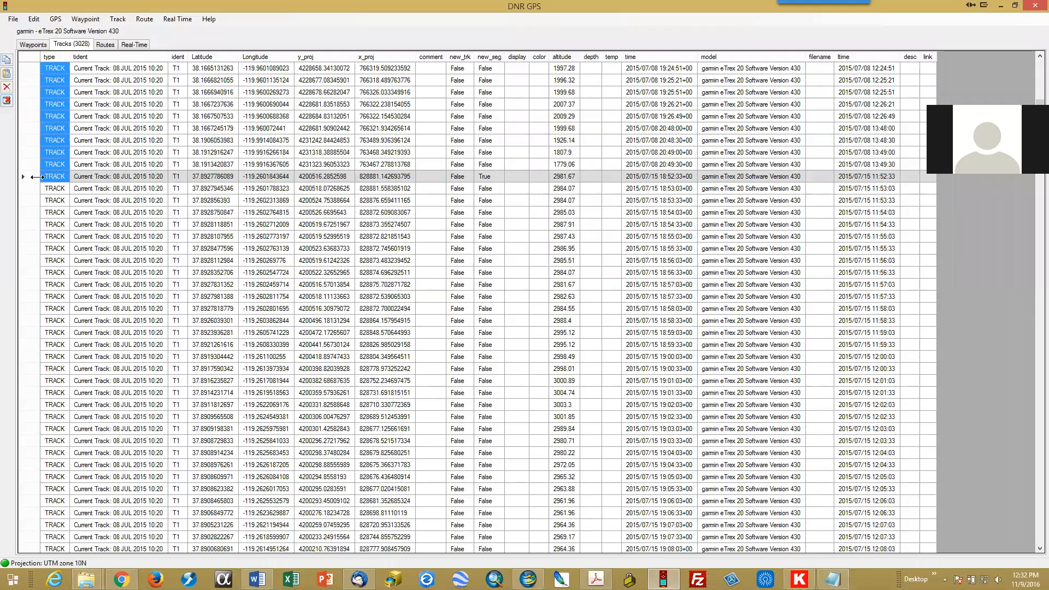
pyautogui.click(32, 178)
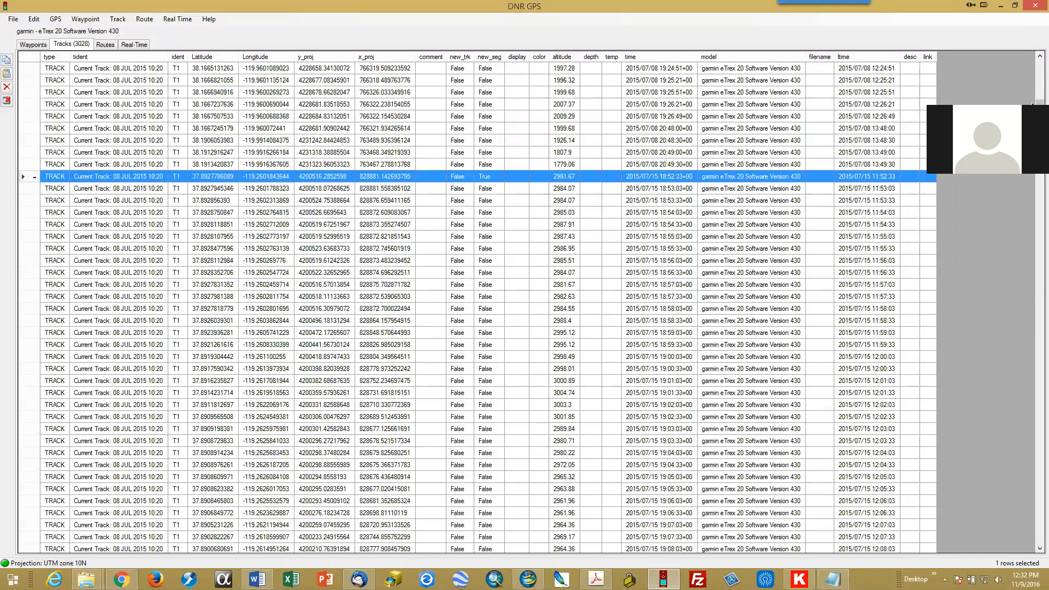
# Select the track rows from the first point through the segment start at 2015/07/08 11:46:49
pyautogui.moveTo(1038, 102); pyautogui.dragTo(1037, 61)
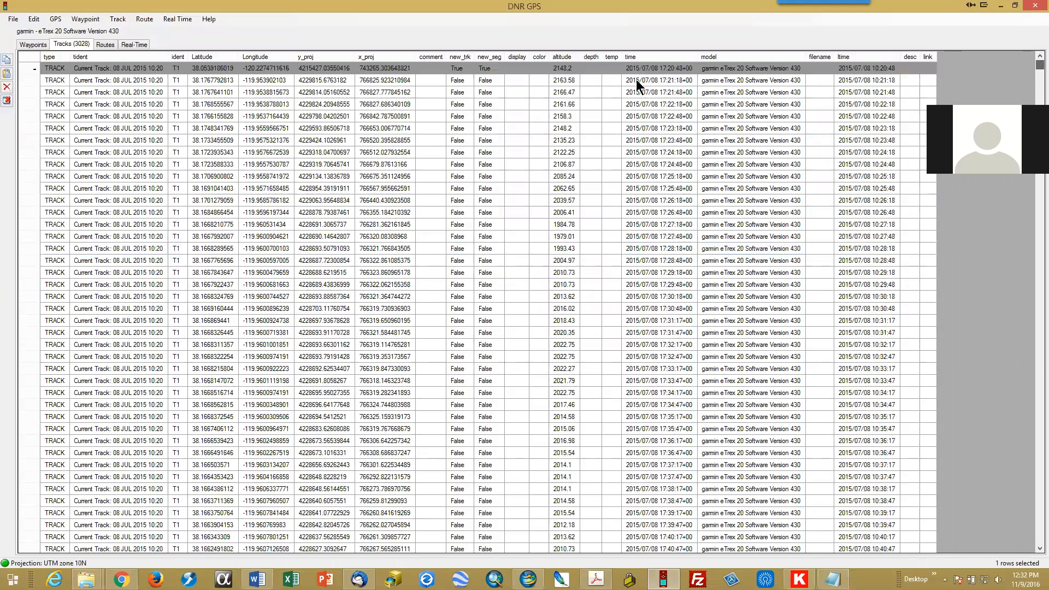
pyautogui.click(32, 68)
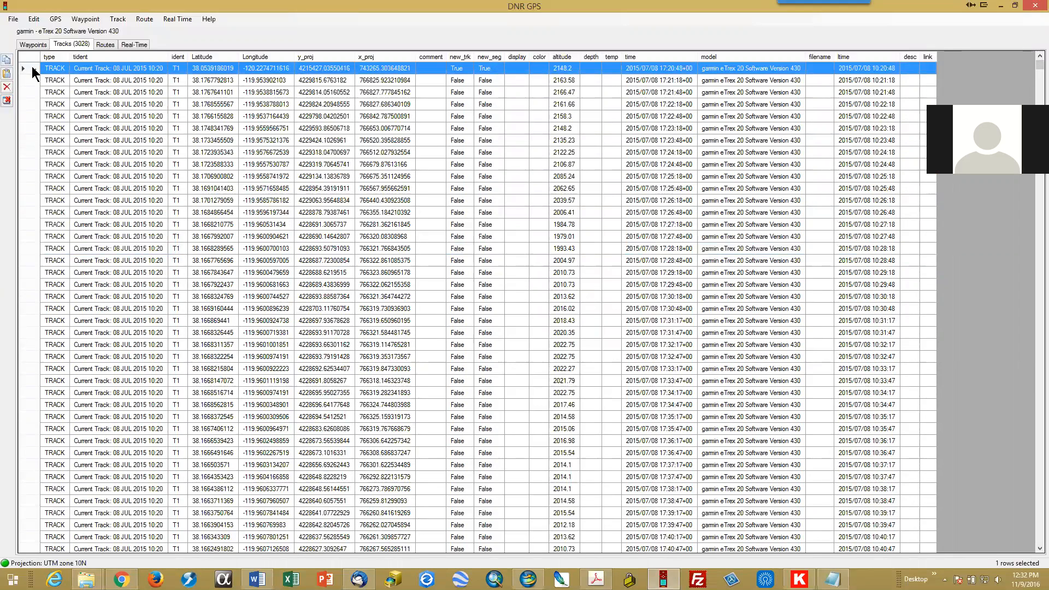
pyautogui.scroll(-11, 63, 163)
pyautogui.scroll(-20, 64, 162)
pyautogui.scroll(-13, 66, 176)
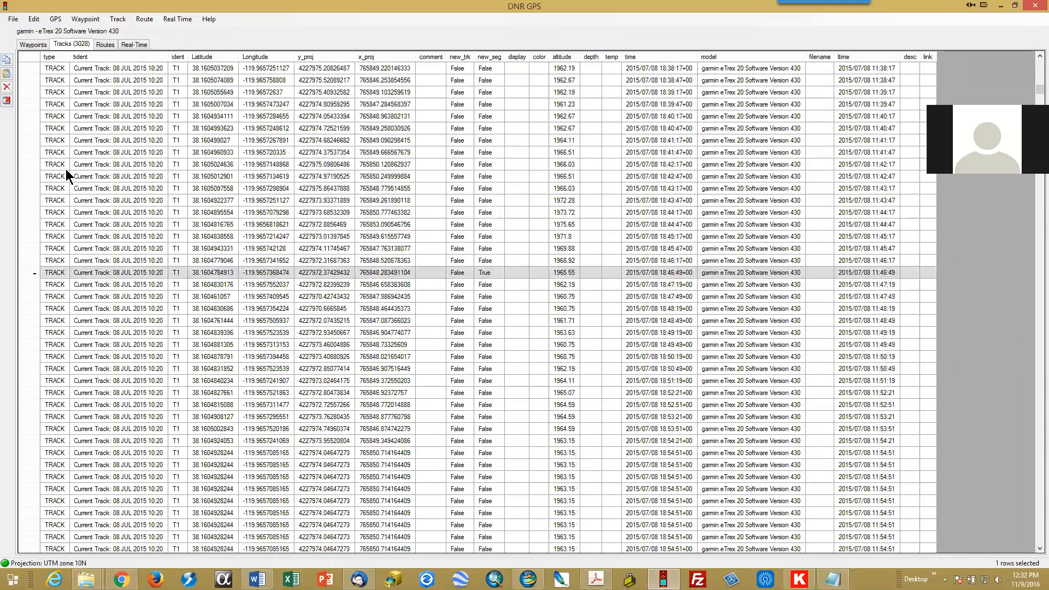
pyautogui.keyDown('shift'); pyautogui.click(34, 188); pyautogui.keyUp('shift')
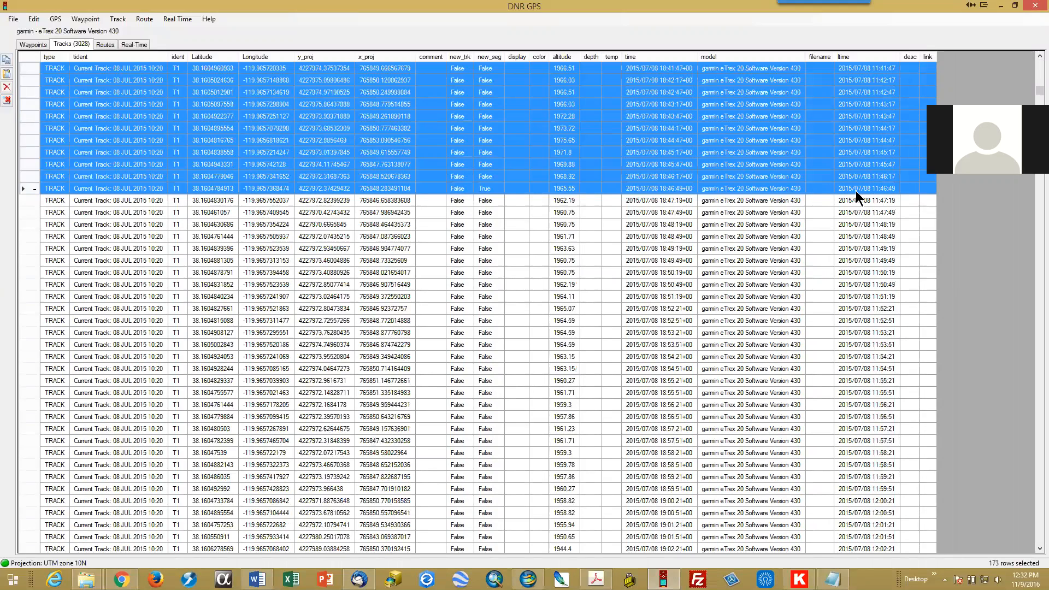
# Start saving the selected rows to a GPX file, naming it 20160709_, the track owner's surname, and _TuolCo_PTS.gpx
pyautogui.click(14, 20)
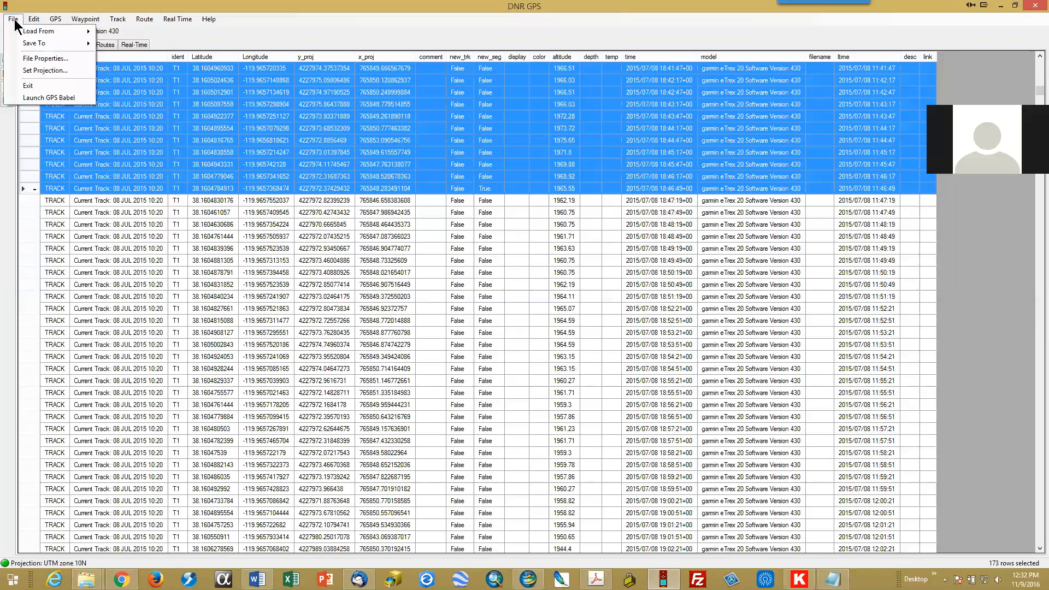
pyautogui.moveTo(38, 43)
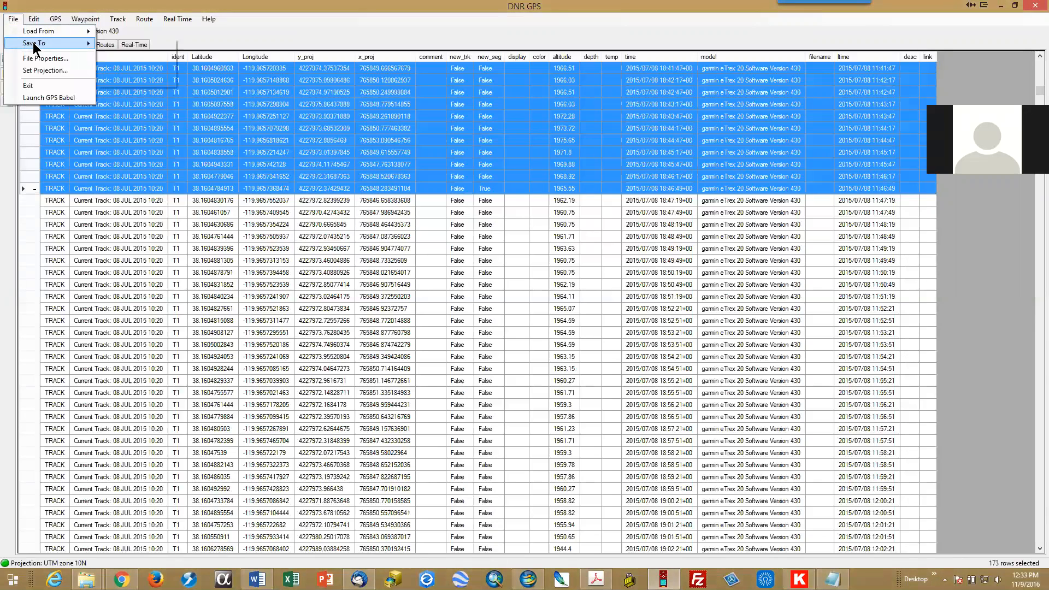
pyautogui.click(121, 41)
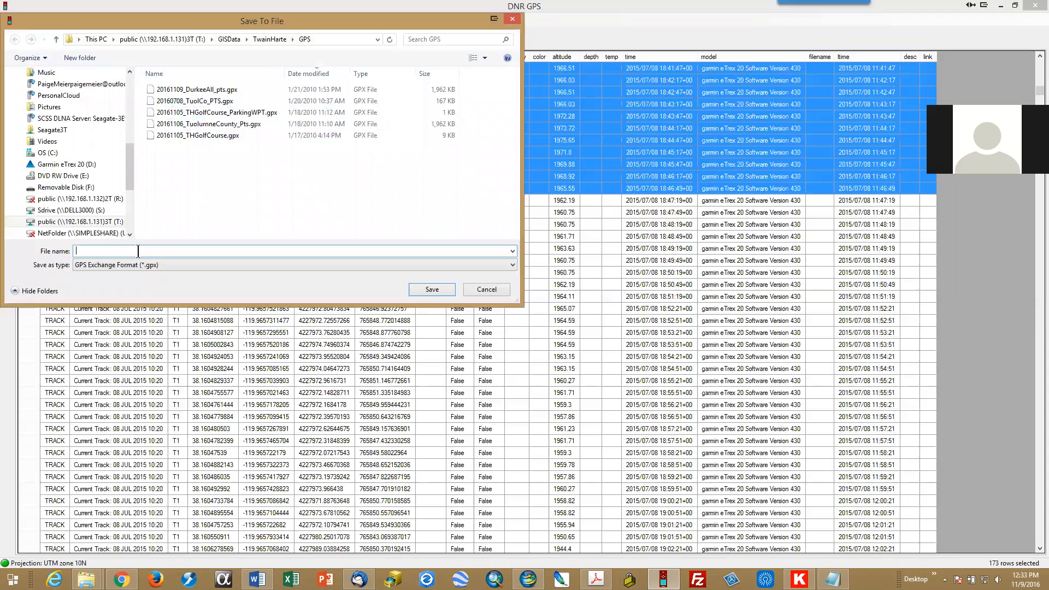
pyautogui.click(157, 101)
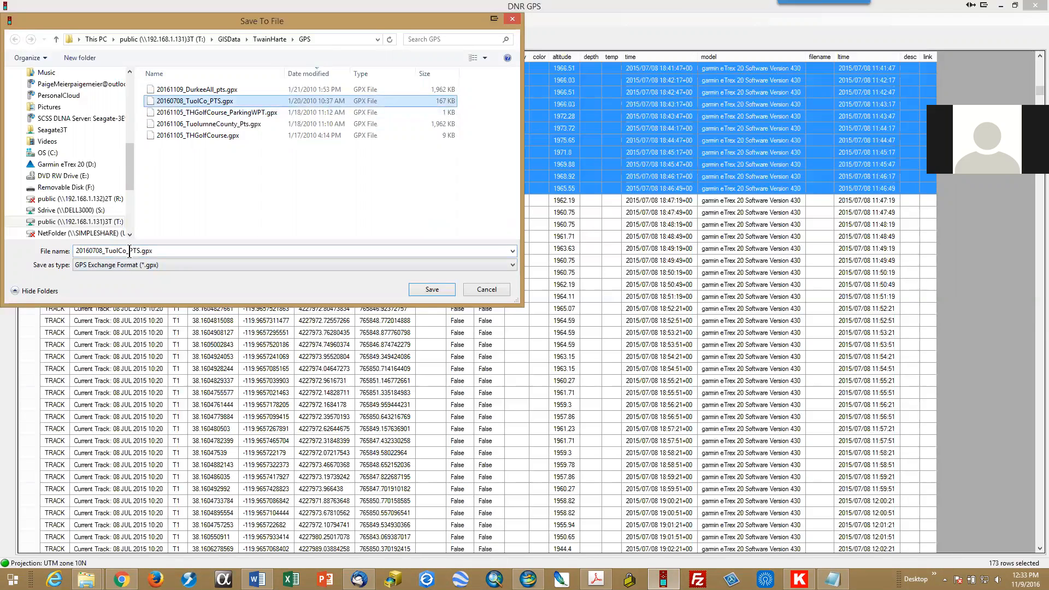
pyautogui.doubleClick(100, 250)
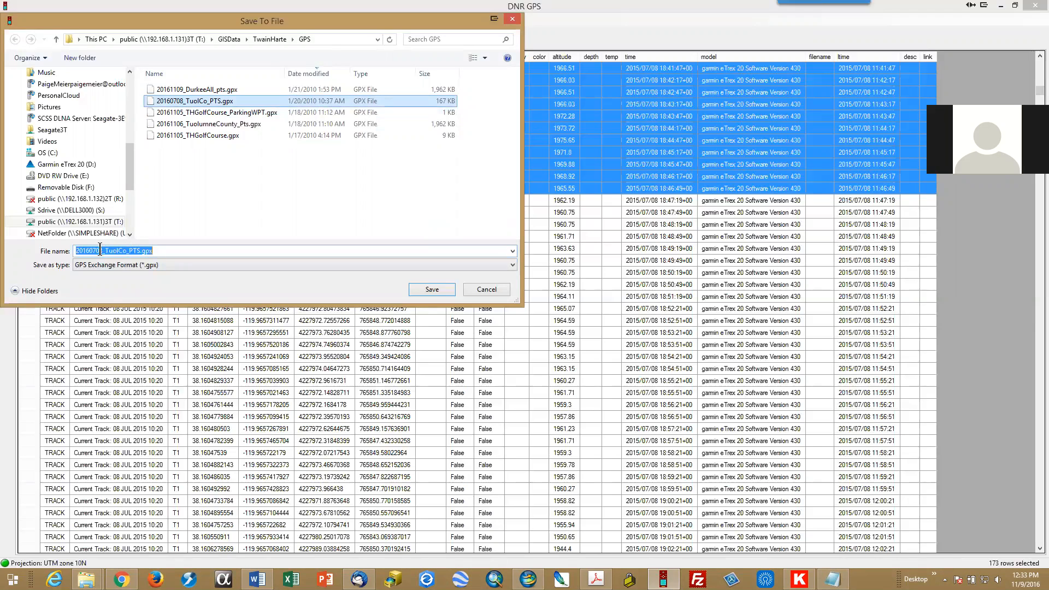
pyautogui.click(102, 250)
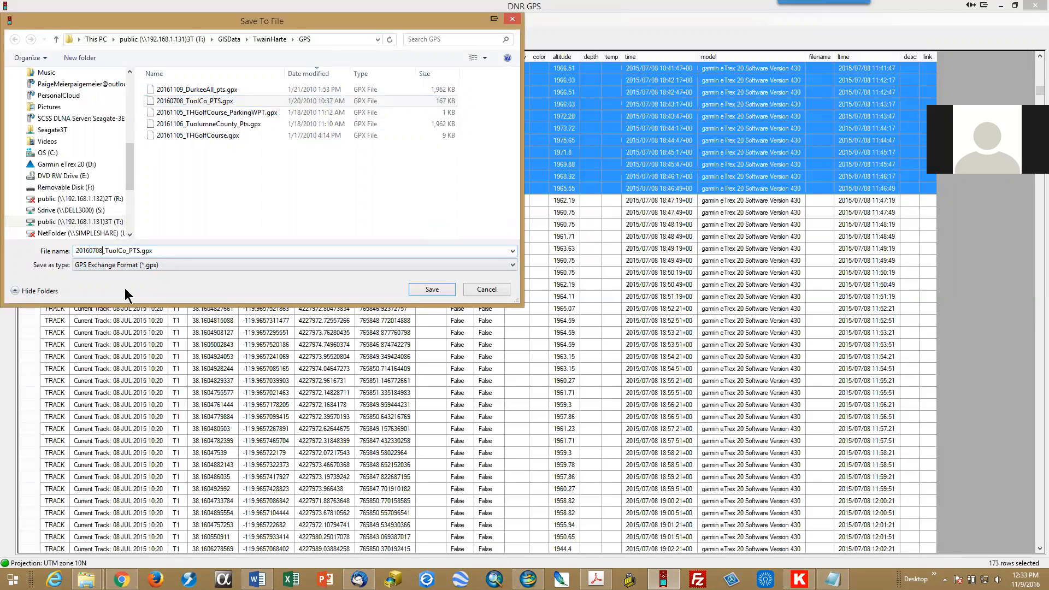
pyautogui.press('BackSpace')
pyautogui.write('9_')
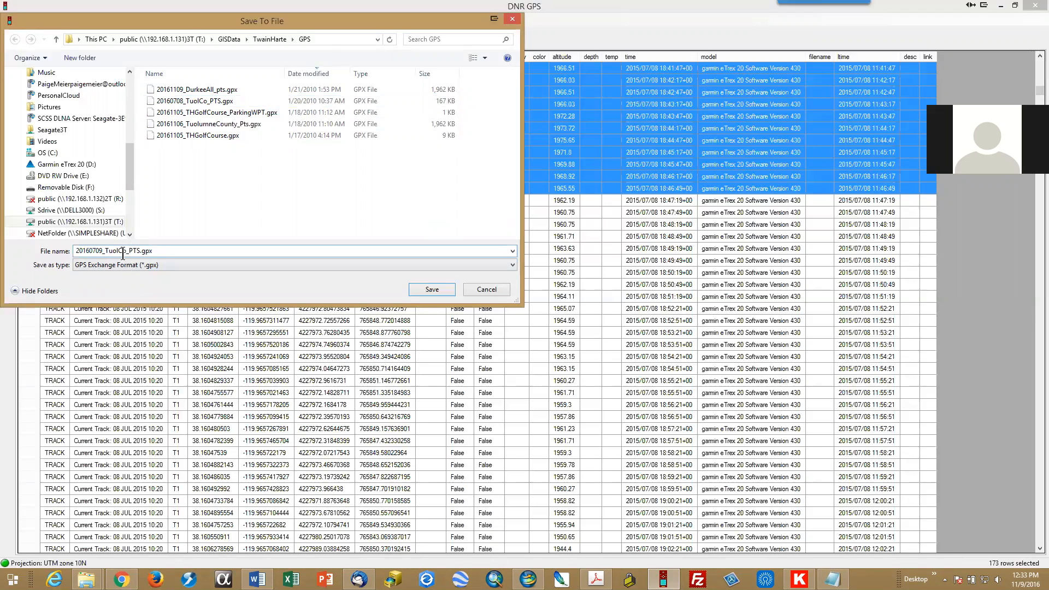
pyautogui.write('Durkee_')
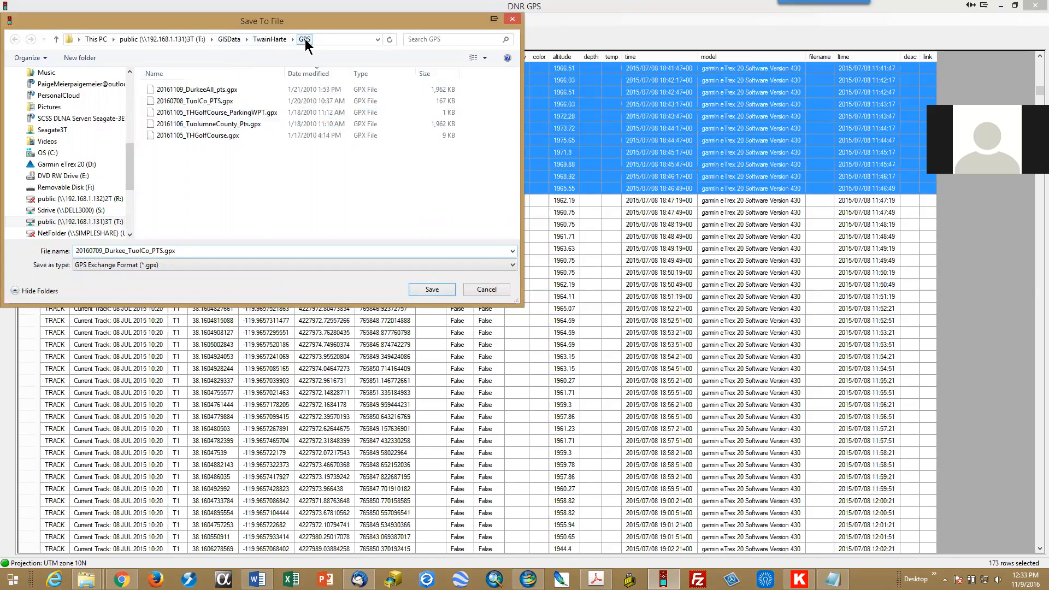
# Save the GPX file in the TwainHarte\GPS folder with Tracks as the only GPS type
pyautogui.click(431, 291)
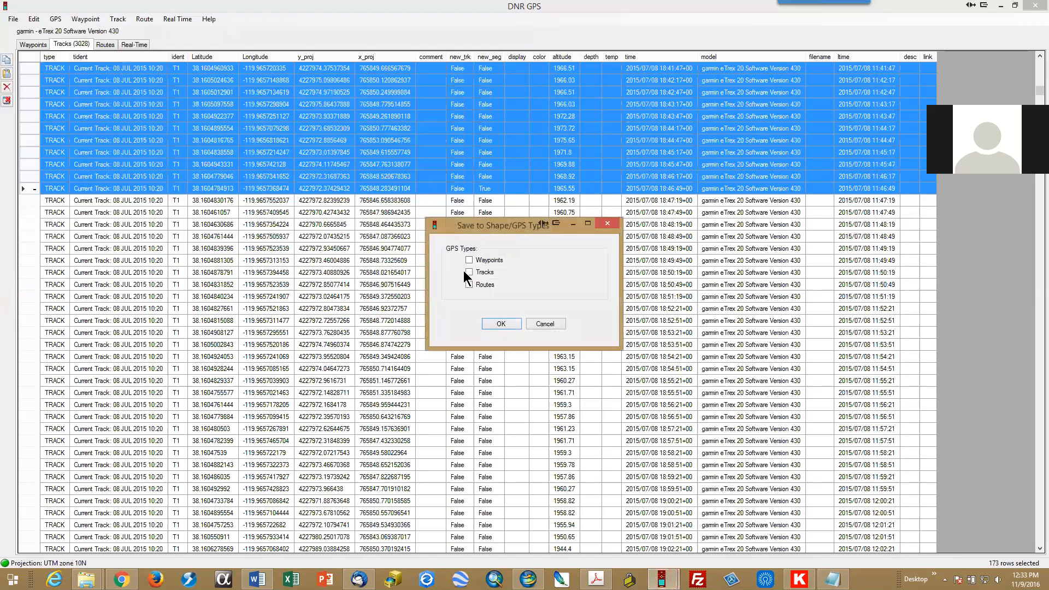
pyautogui.click(468, 272)
pyautogui.click(500, 323)
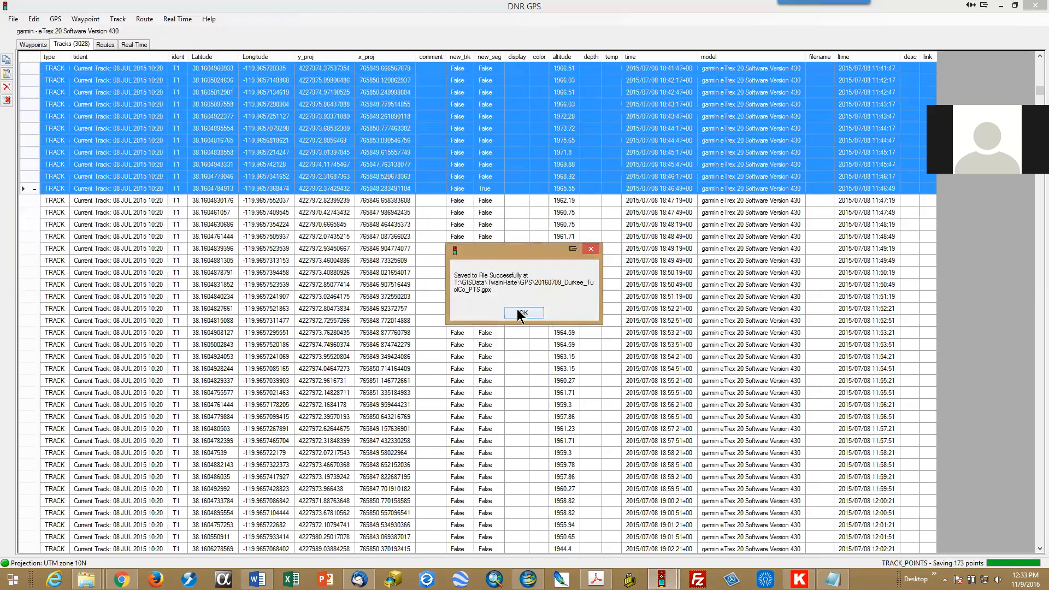
pyautogui.click(521, 311)
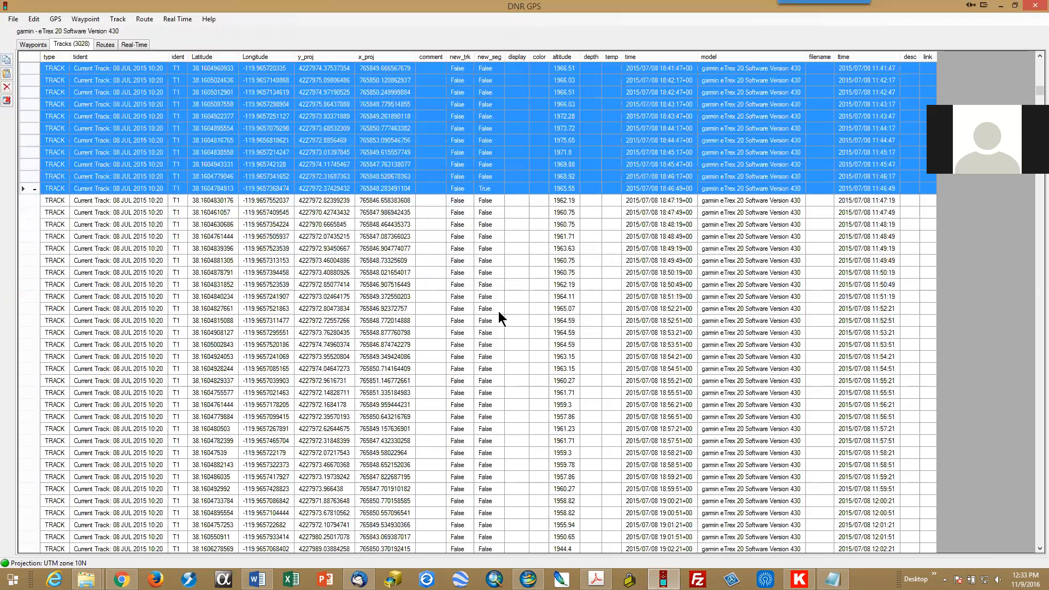
# Start another save of the selected track rows to file, choosing the ESRI Shapefile (2D) format
pyautogui.click(14, 21)
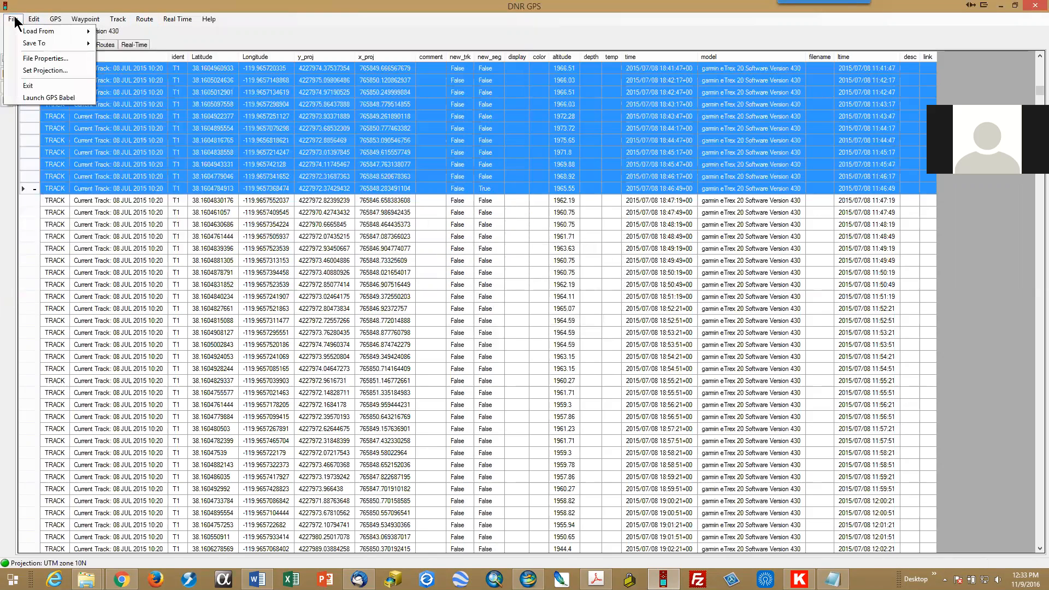
pyautogui.moveTo(39, 47)
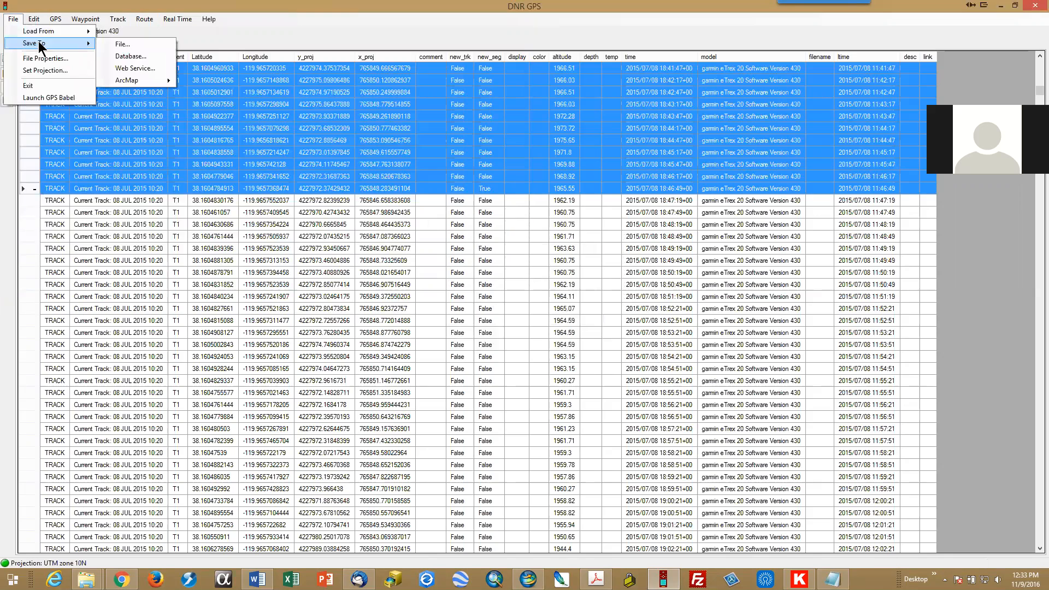
pyautogui.moveTo(146, 87)
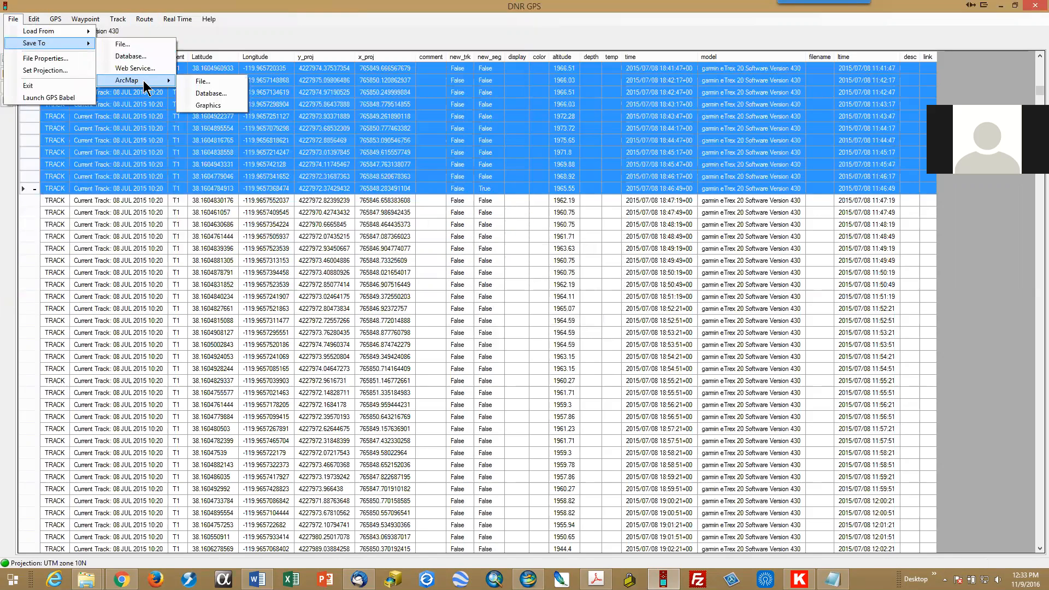
pyautogui.click(126, 45)
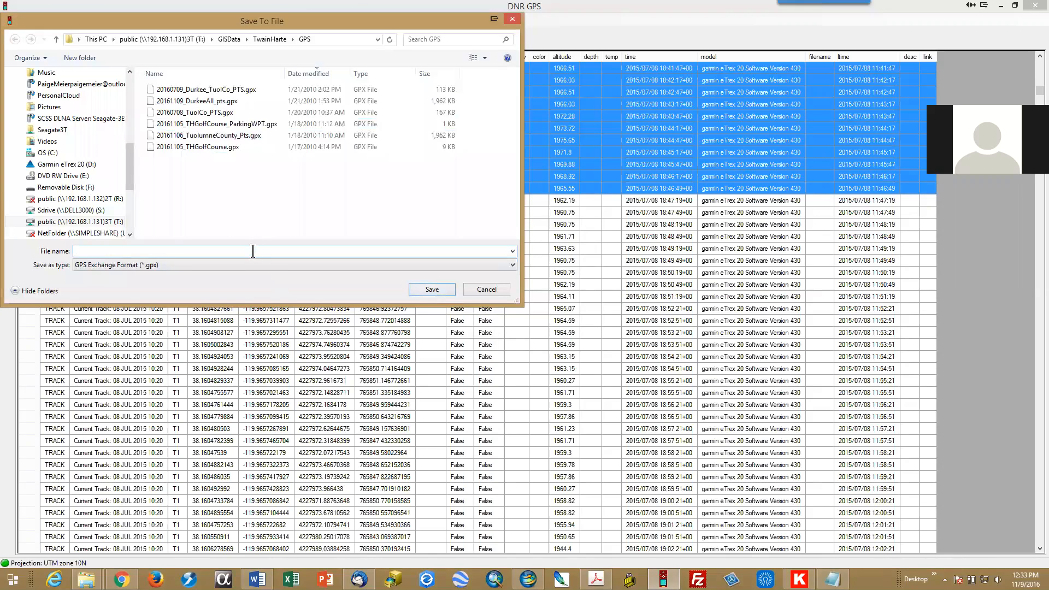
pyautogui.click(267, 265)
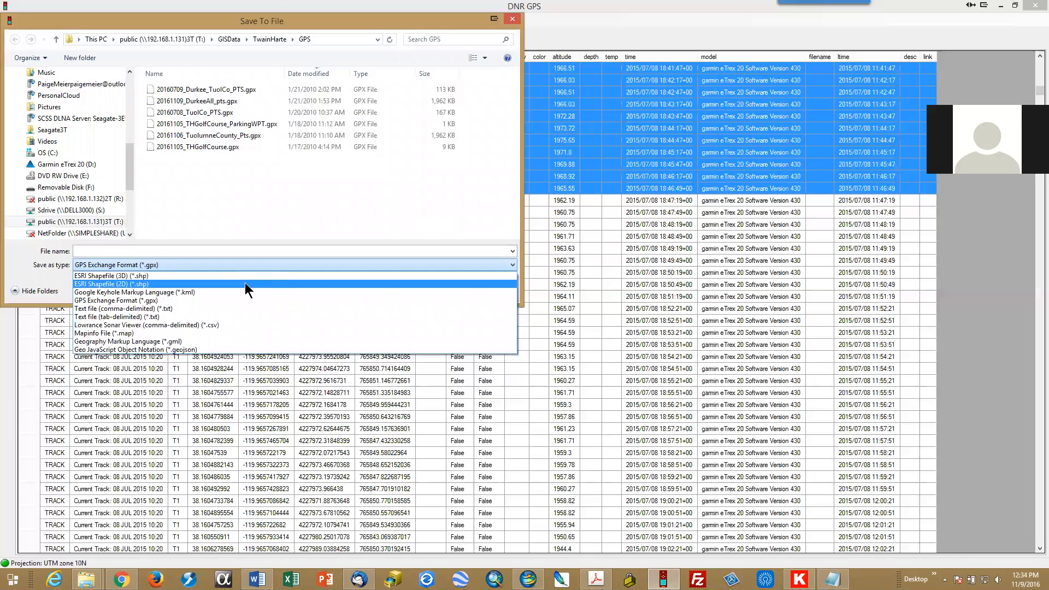
pyautogui.click(244, 284)
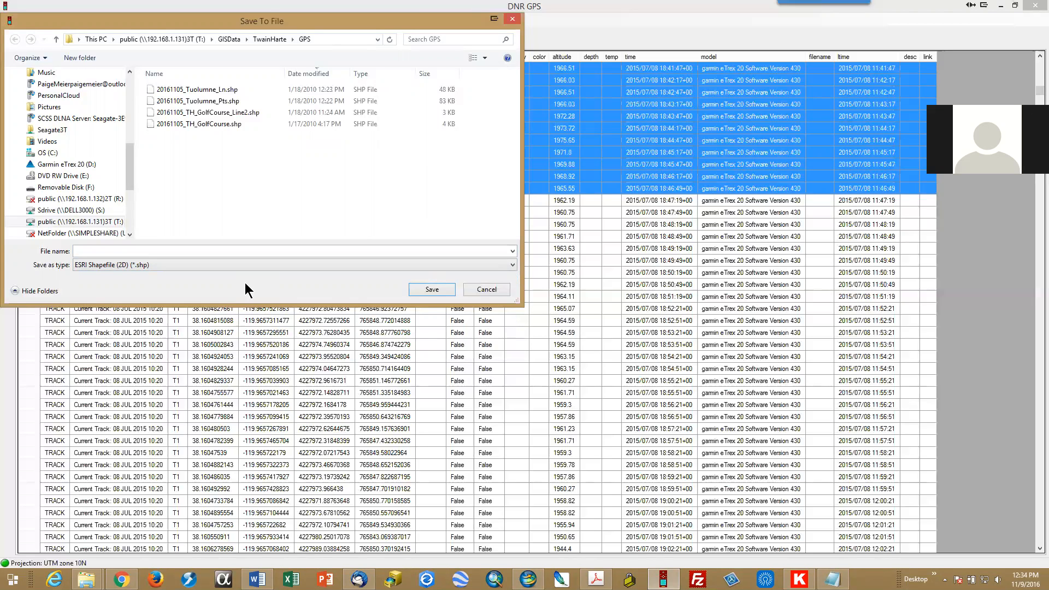
# Name the shapefile 20161109_Tuolumne_Ln.shp, based on the existing Tuolumne line file, and save it with the Line shape type
pyautogui.click(148, 90)
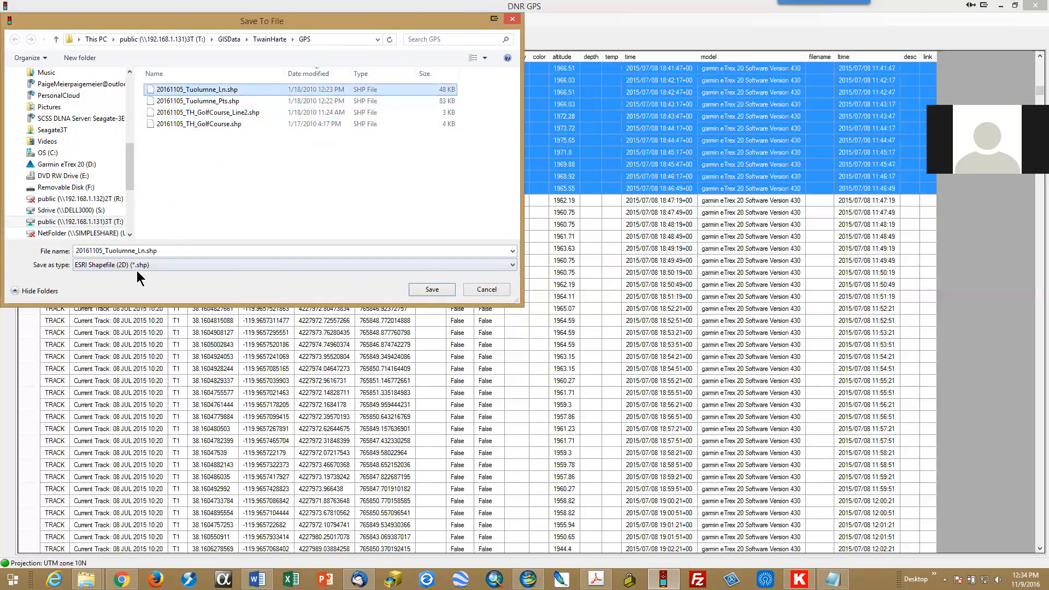
pyautogui.click(98, 250)
pyautogui.click(101, 250)
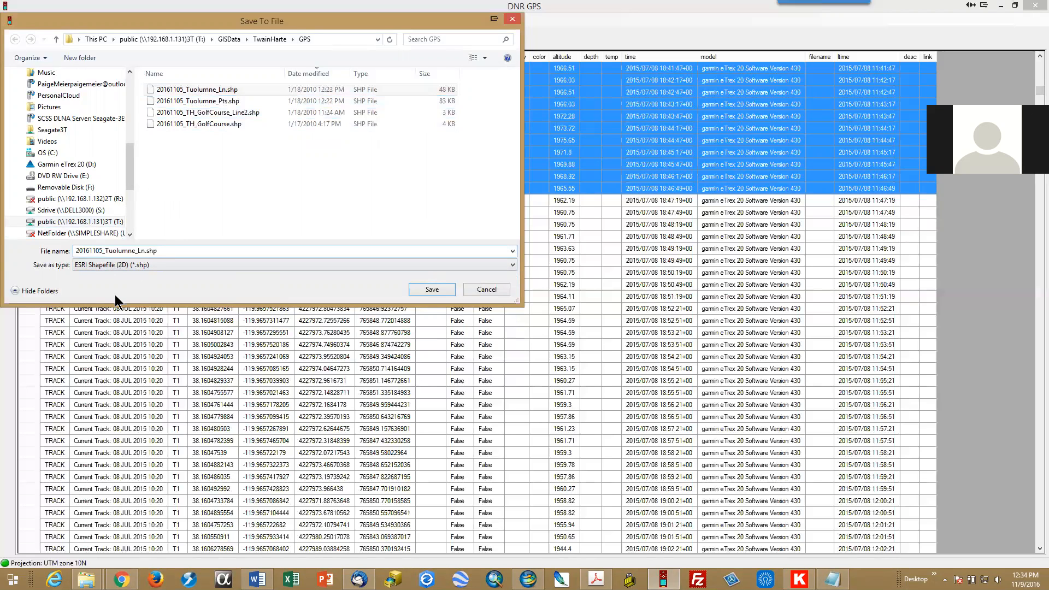
pyautogui.write('=')
pyautogui.press('BackSpace')
pyautogui.press('BackSpace')
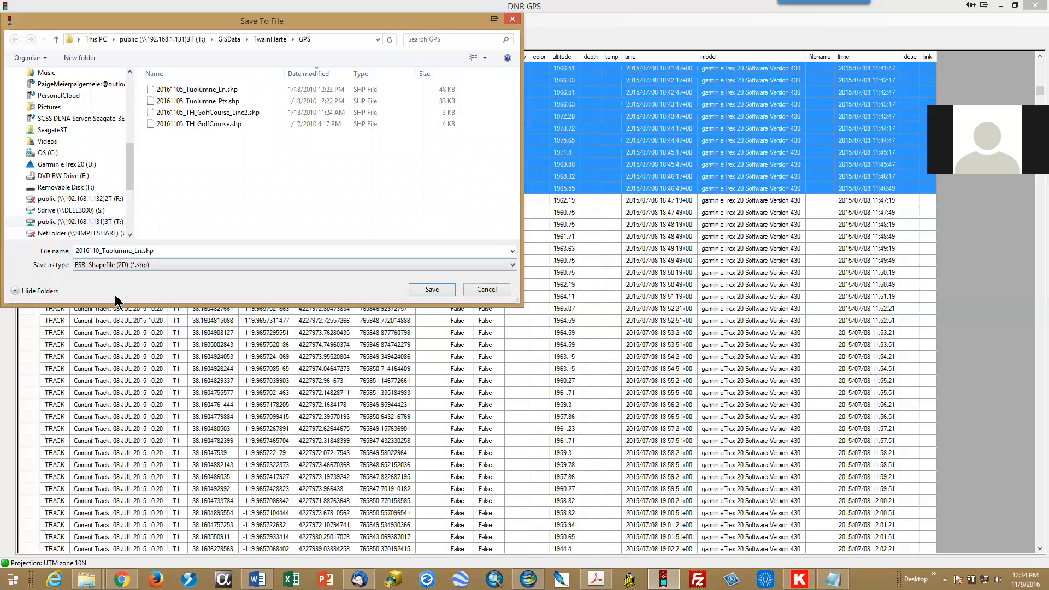
pyautogui.write('9')
pyautogui.click(429, 289)
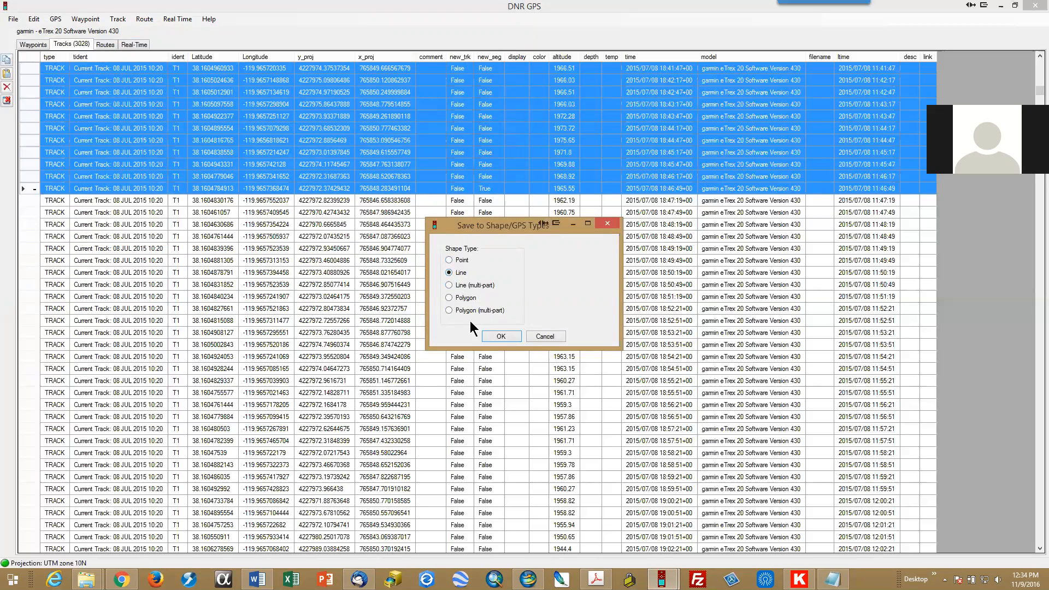
pyautogui.click(498, 335)
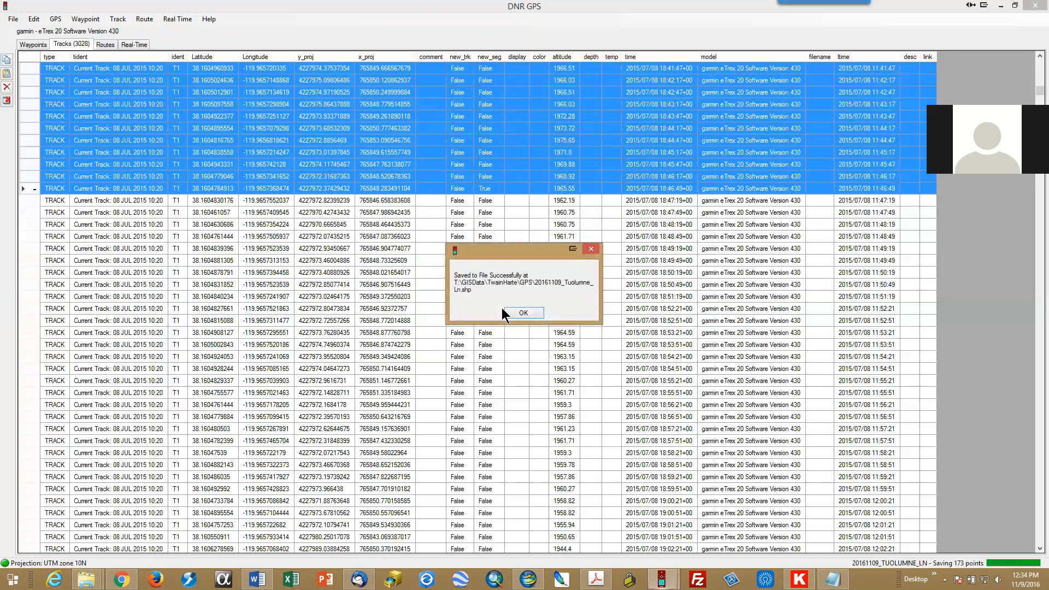
pyautogui.click(521, 312)
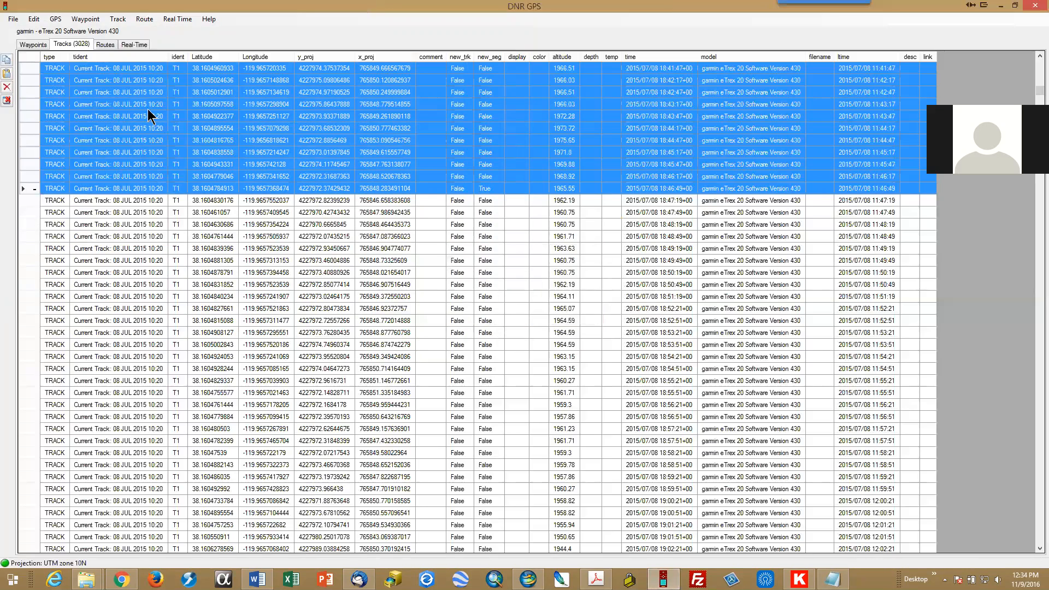
# Start another shapefile save of the selected track rows, naming it 20161109_Tuolumne_Pts.shp based on the existing Tuolumne points file
pyautogui.click(11, 20)
pyautogui.moveTo(30, 47)
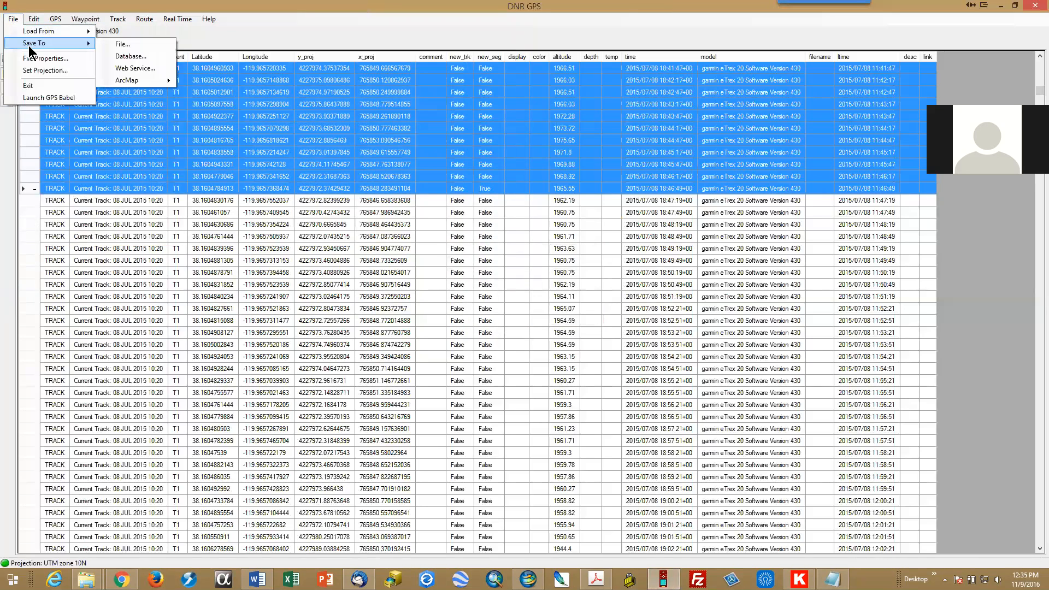
pyautogui.click(115, 43)
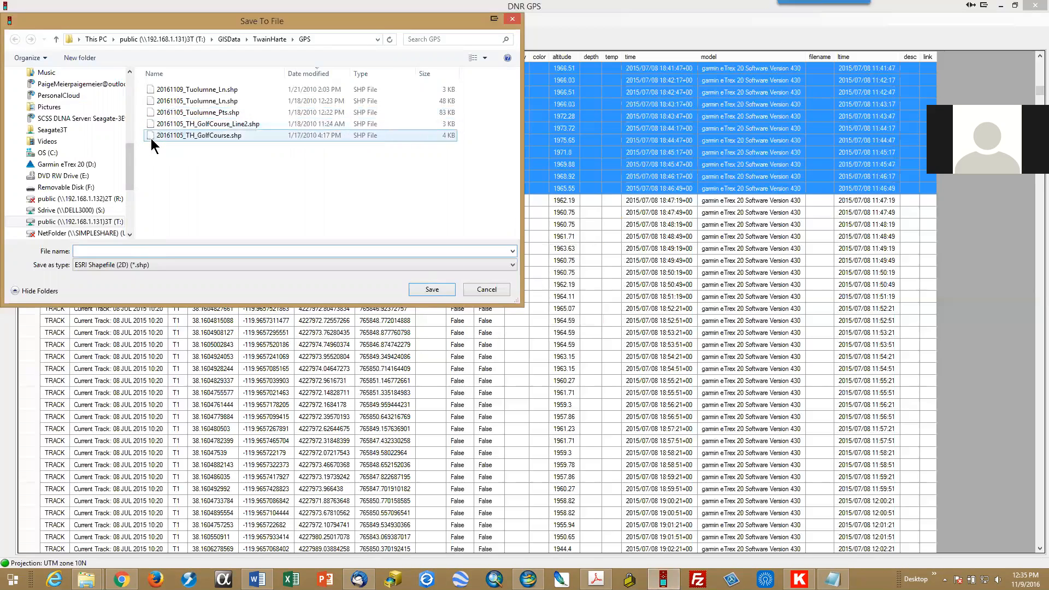
pyautogui.click(146, 114)
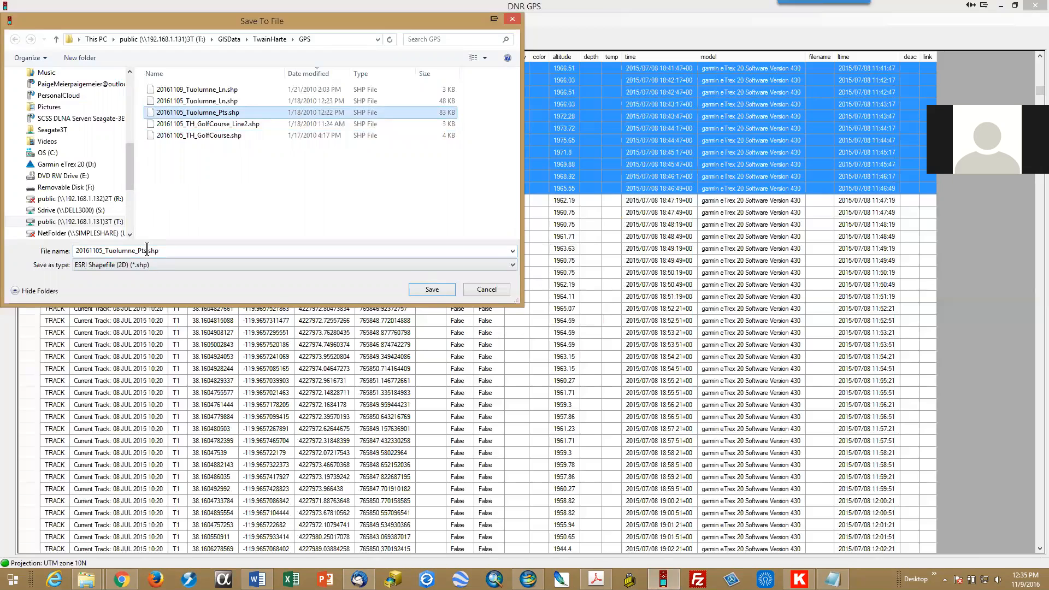
pyautogui.doubleClick(102, 251)
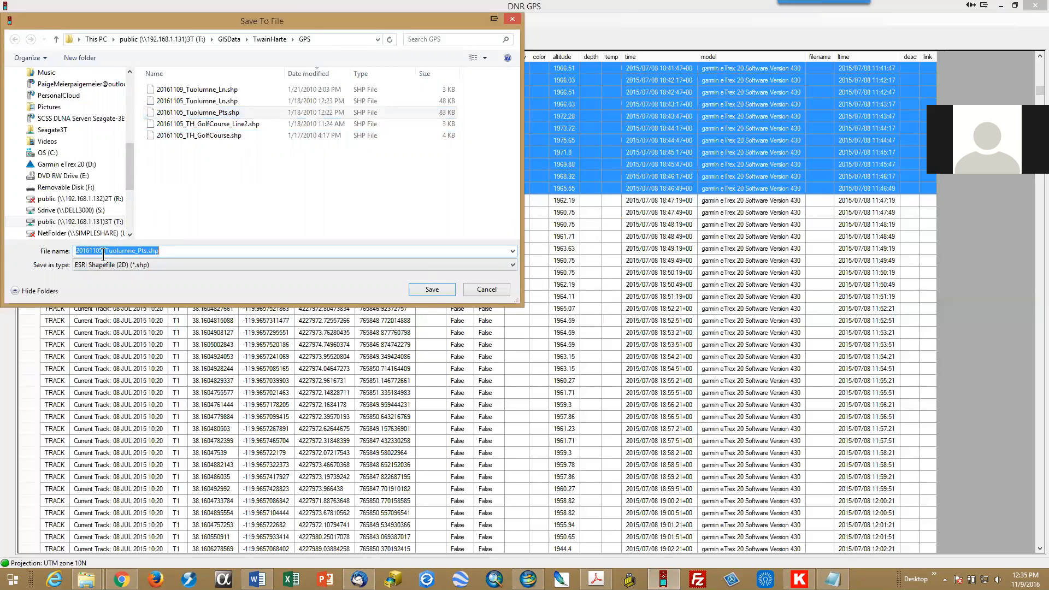
pyautogui.click(103, 250)
pyautogui.press('BackSpace')
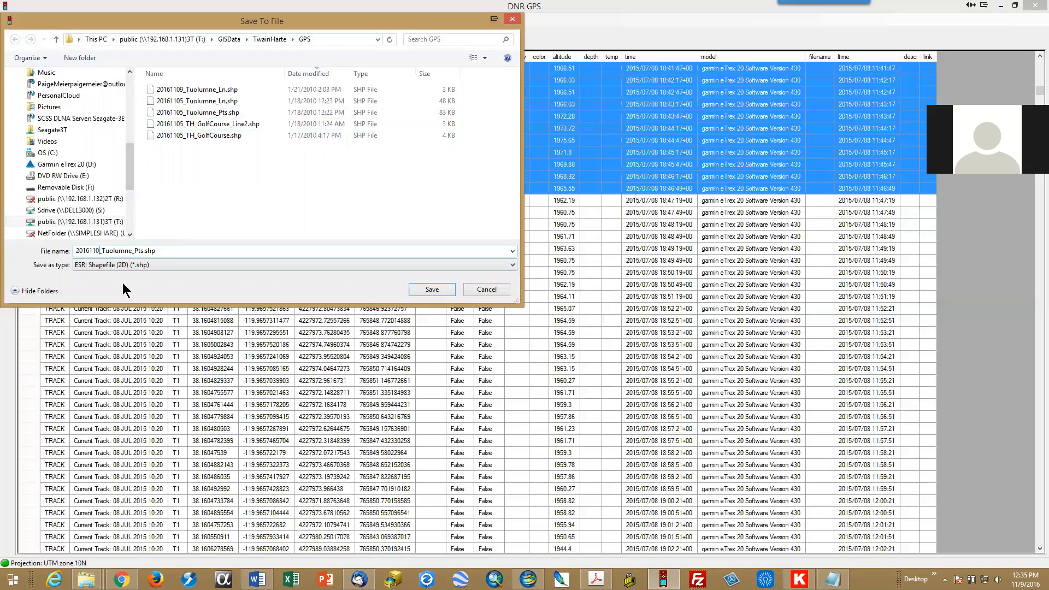
pyautogui.write('9')
# Save the Tuolumne points shapefile in the TwainHarte\GPS folder with the Point shape type
pyautogui.click(432, 290)
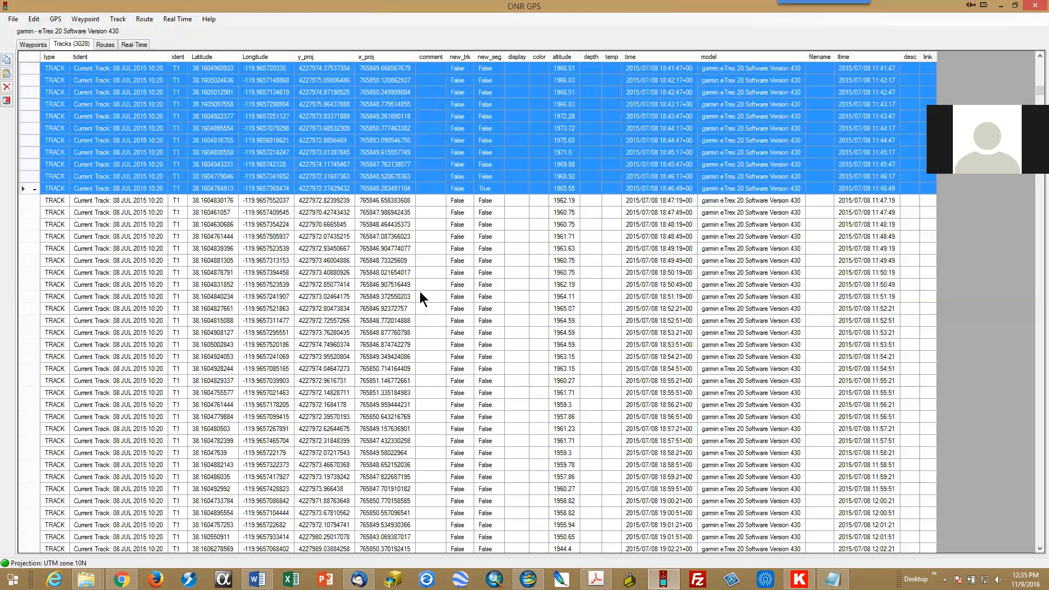
pyautogui.click(449, 260)
pyautogui.click(500, 337)
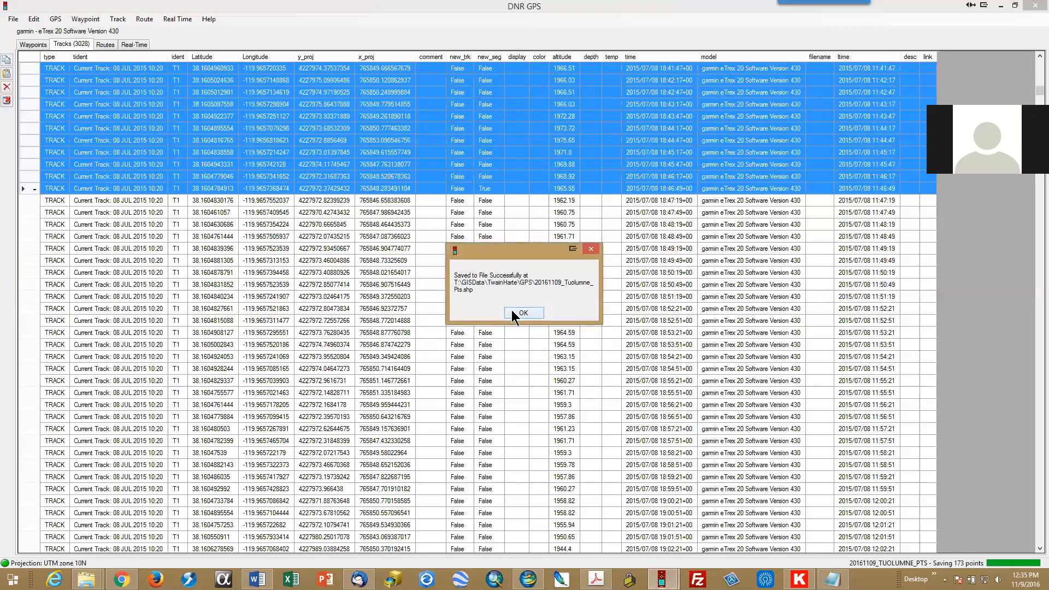
pyautogui.click(511, 310)
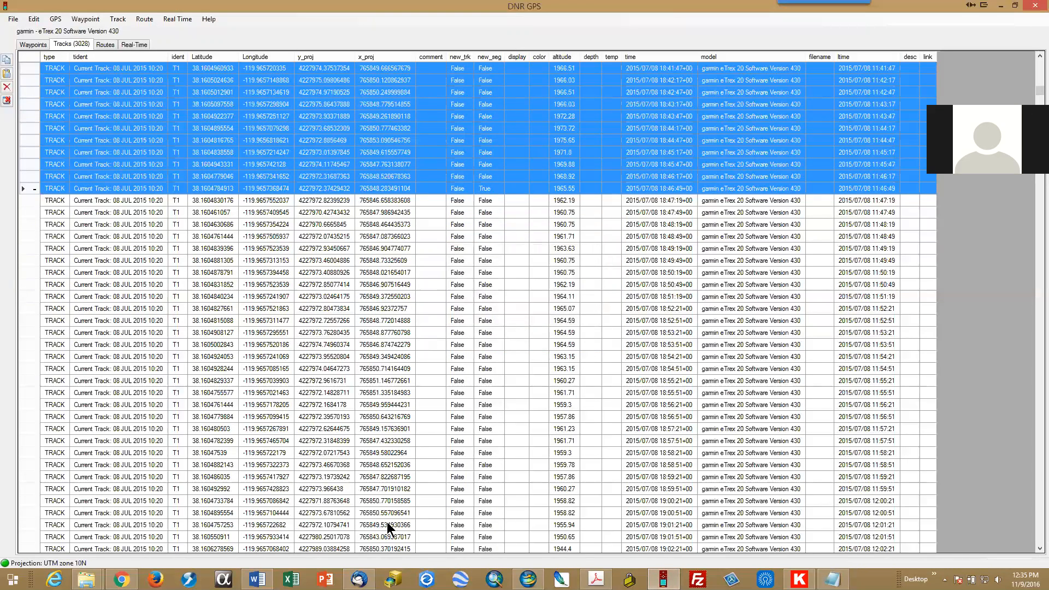
# Switch to ArcGIS Explorer and add the shapefile 20161109_Tuolumne_Pts.shp from the TwainHarte\GPS folder to the map
pyautogui.click(527, 579)
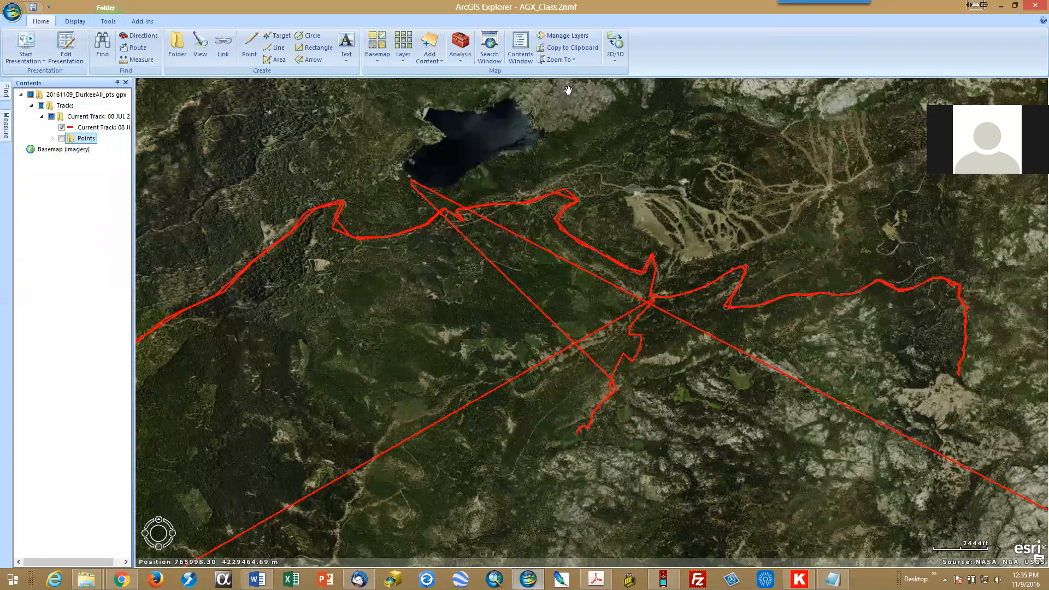
pyautogui.click(438, 63)
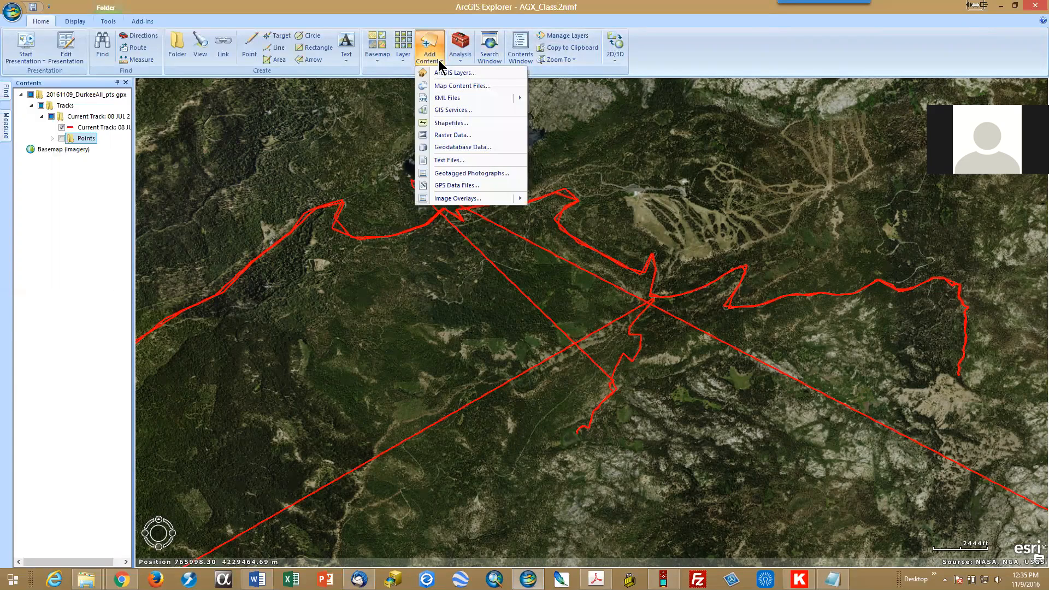
pyautogui.click(781, 66)
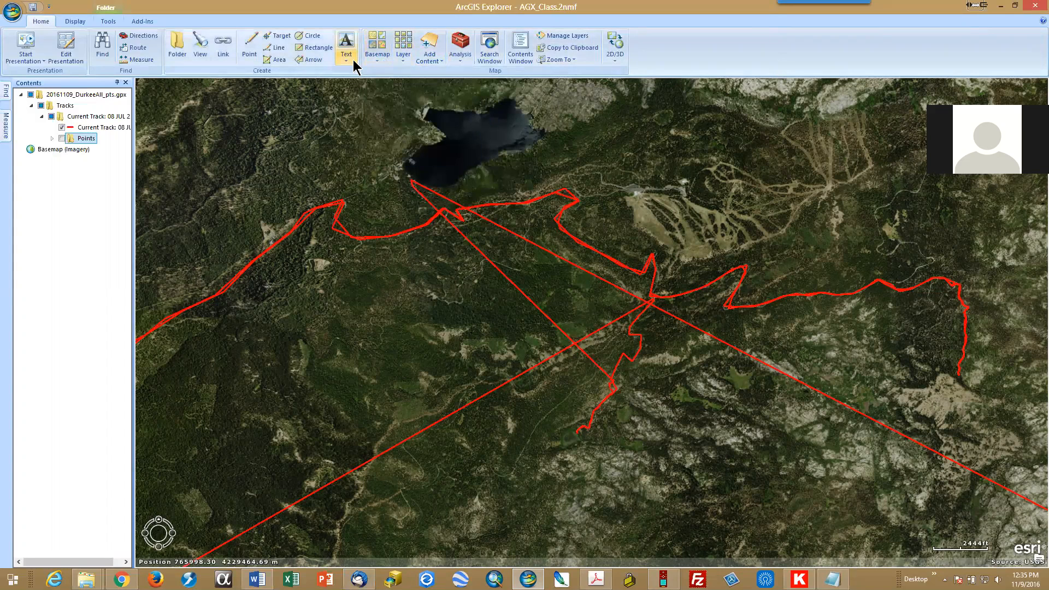
pyautogui.click(434, 60)
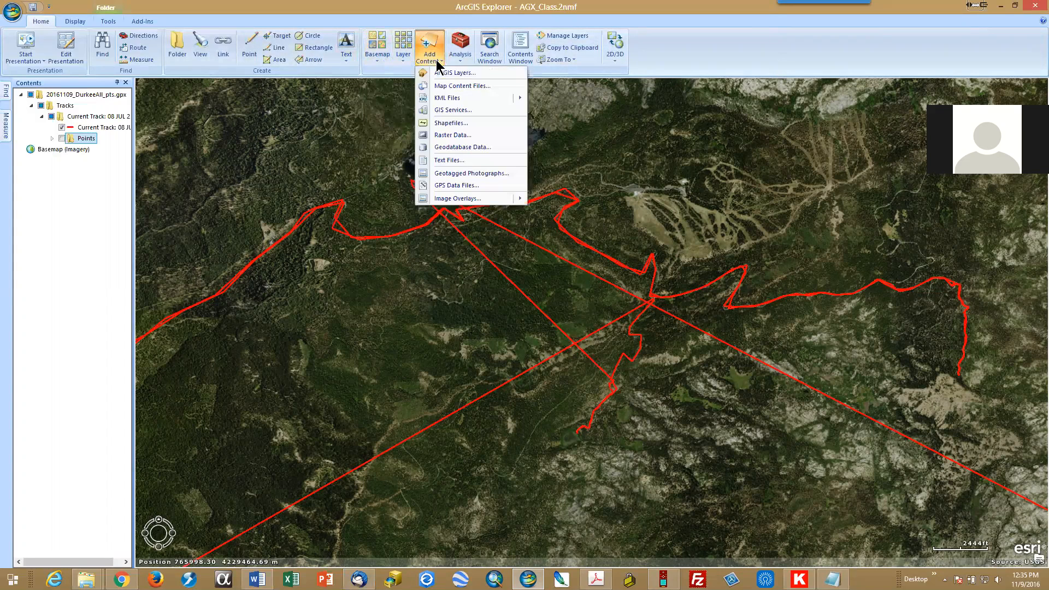
pyautogui.click(450, 123)
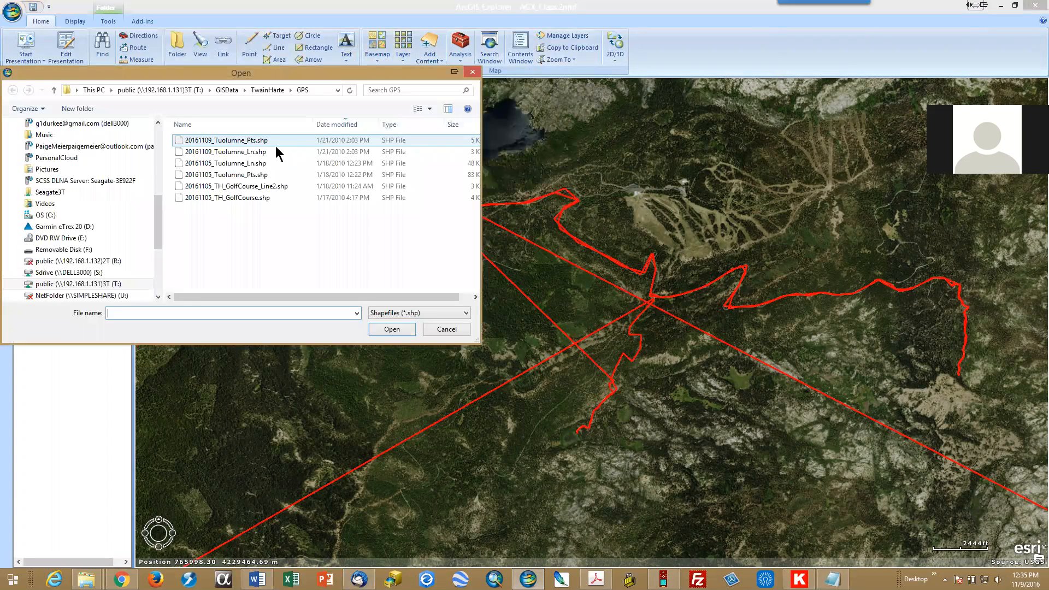
pyautogui.click(186, 140)
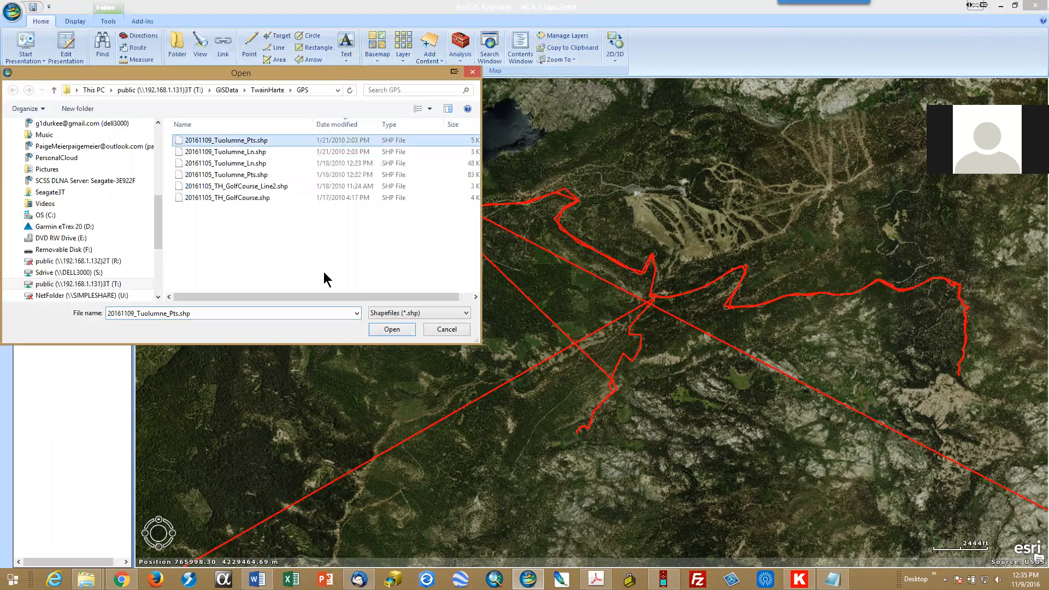
pyautogui.click(391, 330)
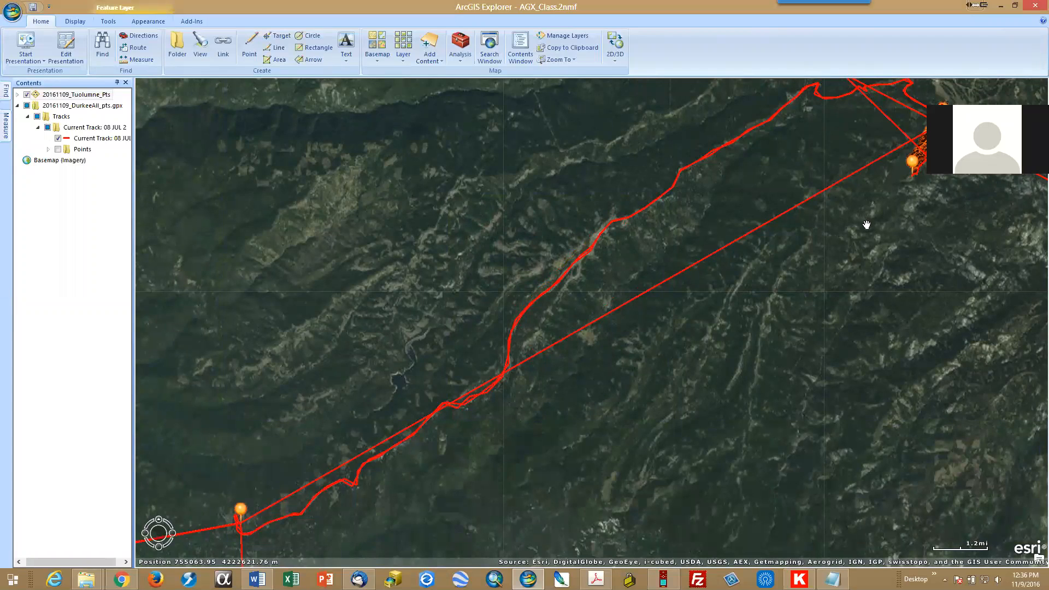
# Examine the exported points along the track, and hide the 20161109_Tuolumne_Pts layer and the complete-track GPX layer
pyautogui.moveTo(832, 232); pyautogui.dragTo(847, 215)
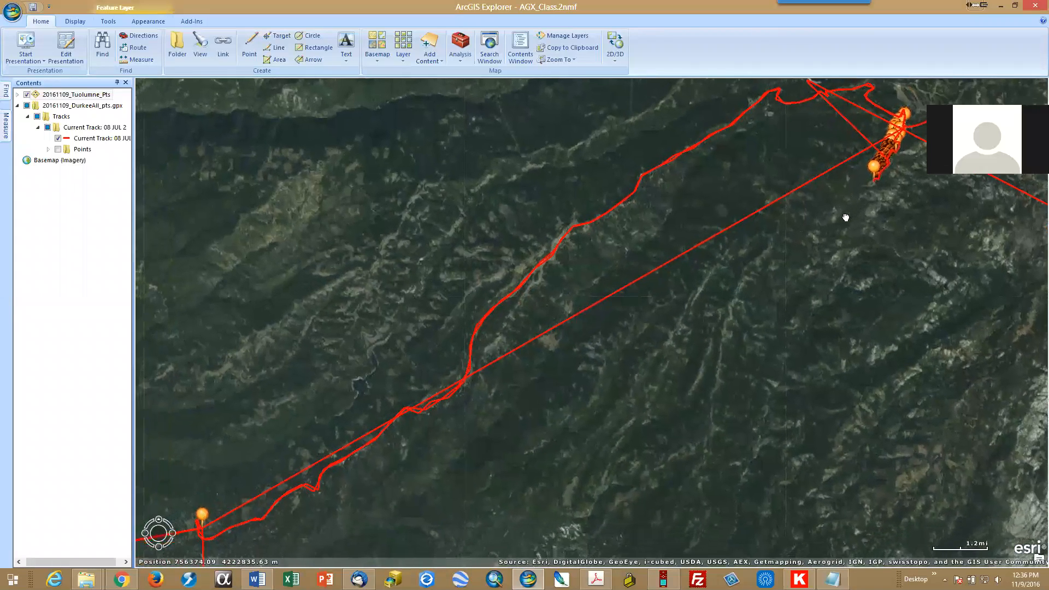
pyautogui.moveTo(920, 234); pyautogui.dragTo(693, 400)
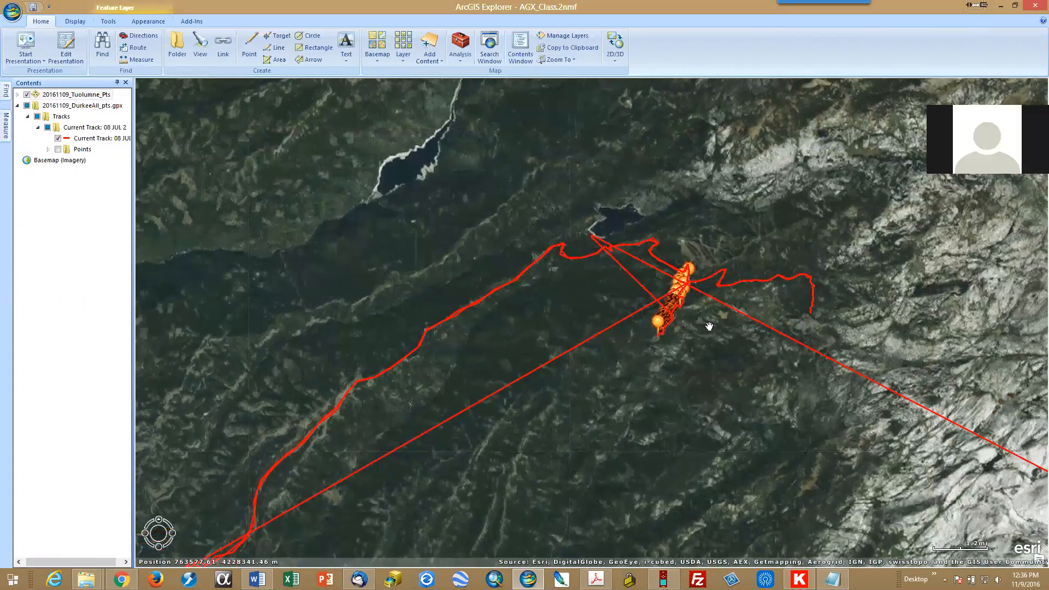
pyautogui.scroll(1, 707, 326)
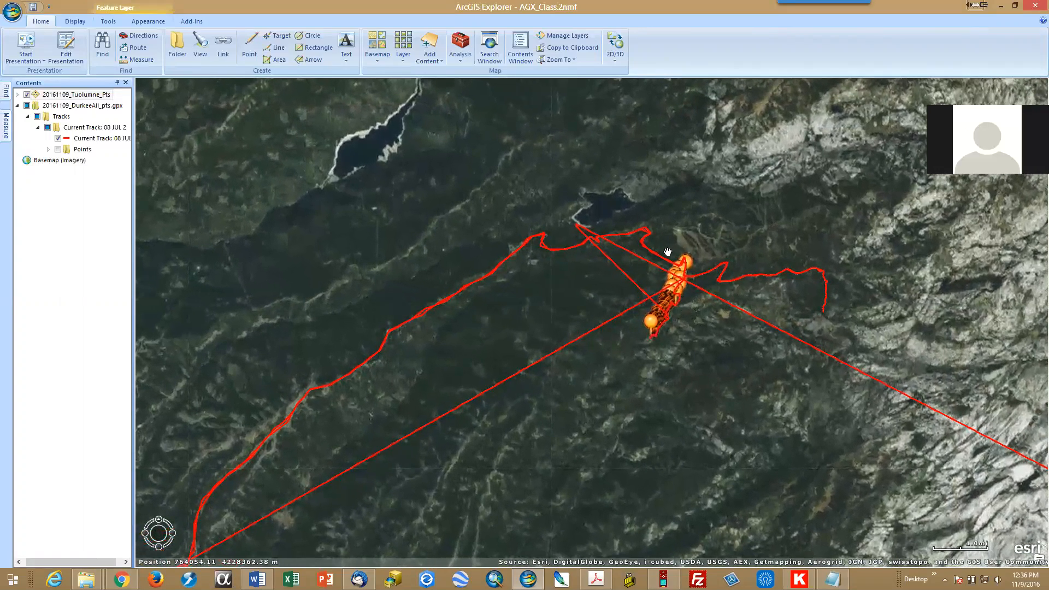
pyautogui.moveTo(643, 236); pyautogui.dragTo(756, 344)
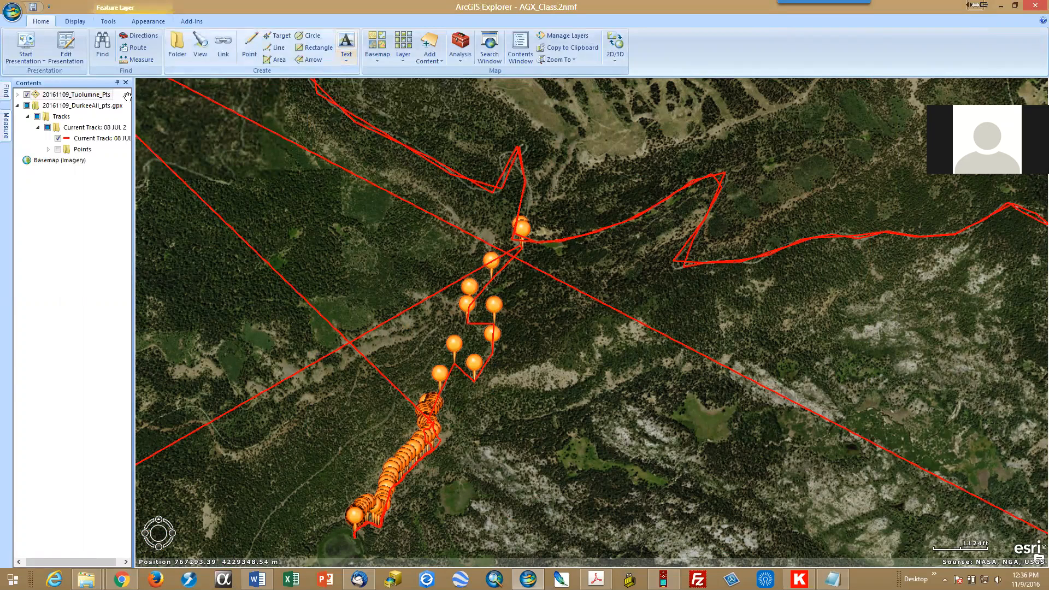
pyautogui.click(27, 95)
pyautogui.click(27, 106)
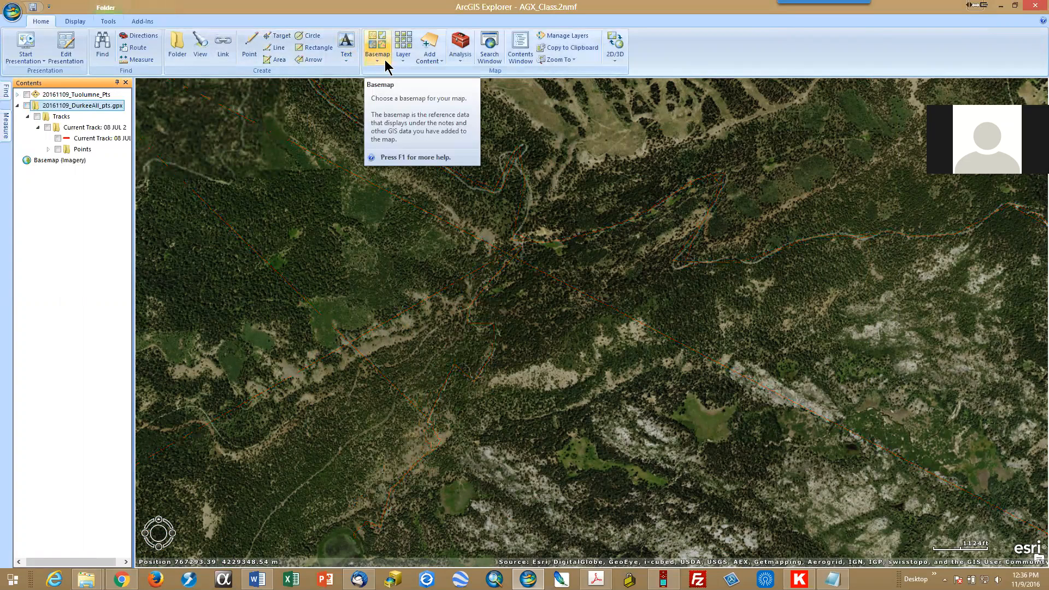
# Add the line shapefile 20161109_Tuolumne_Ln.shp from the TwainHarte\GPS folder to the map
pyautogui.click(437, 64)
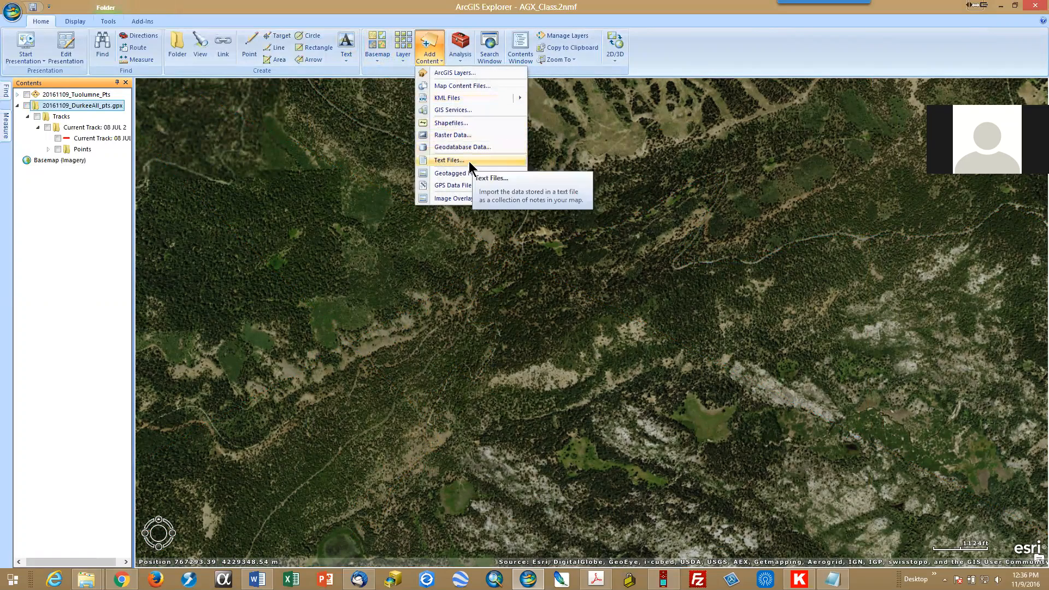
pyautogui.click(468, 123)
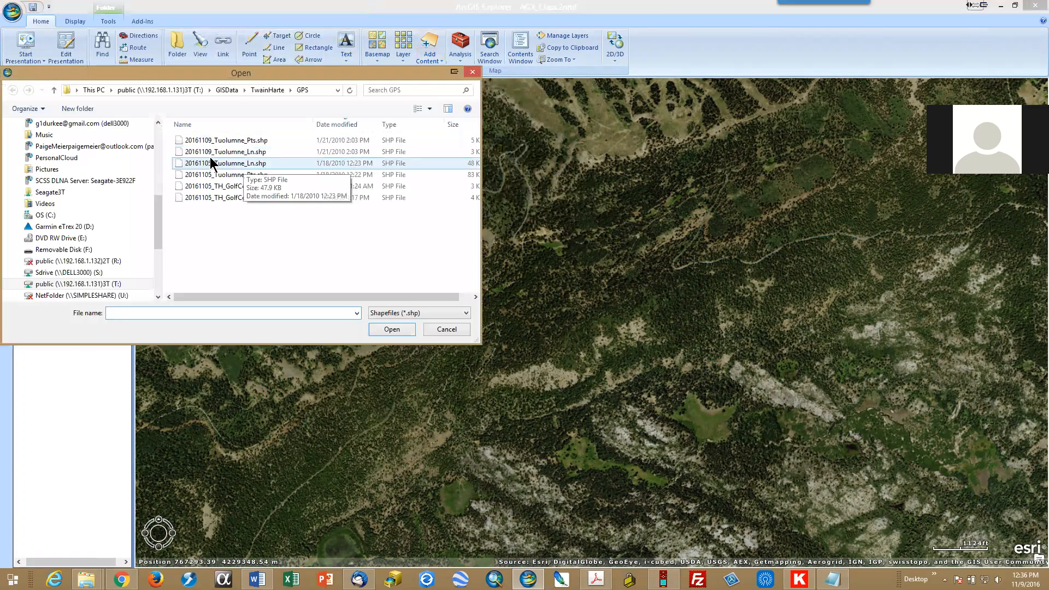
pyautogui.click(210, 152)
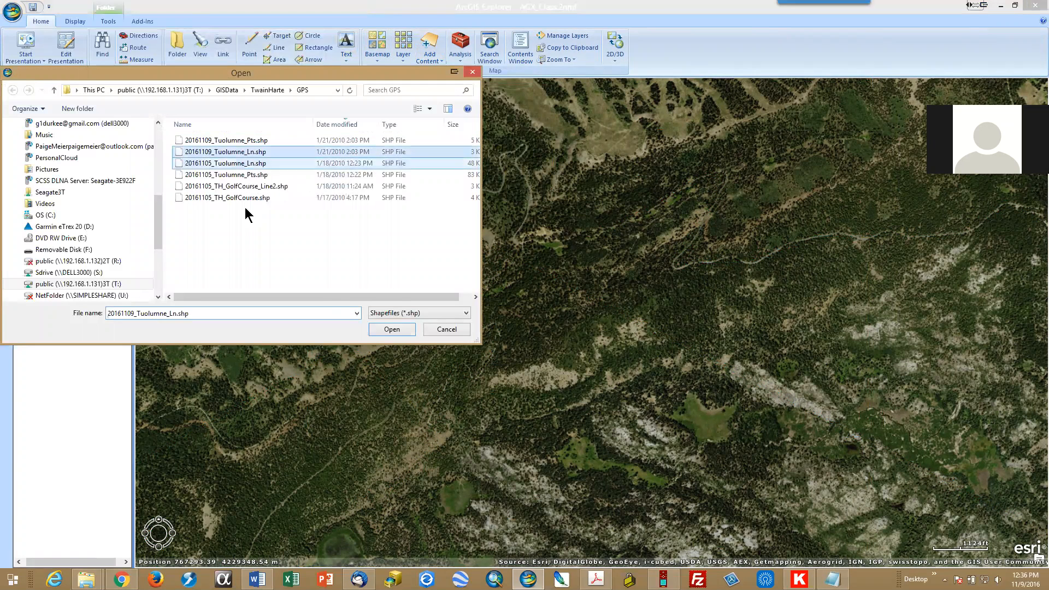
pyautogui.click(382, 330)
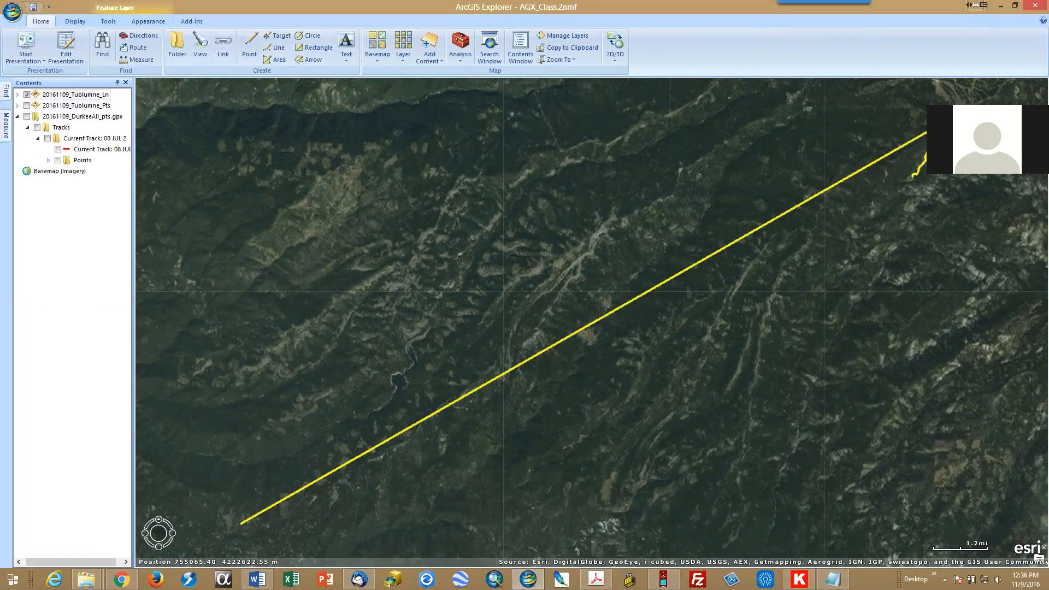
pyautogui.click(663, 579)
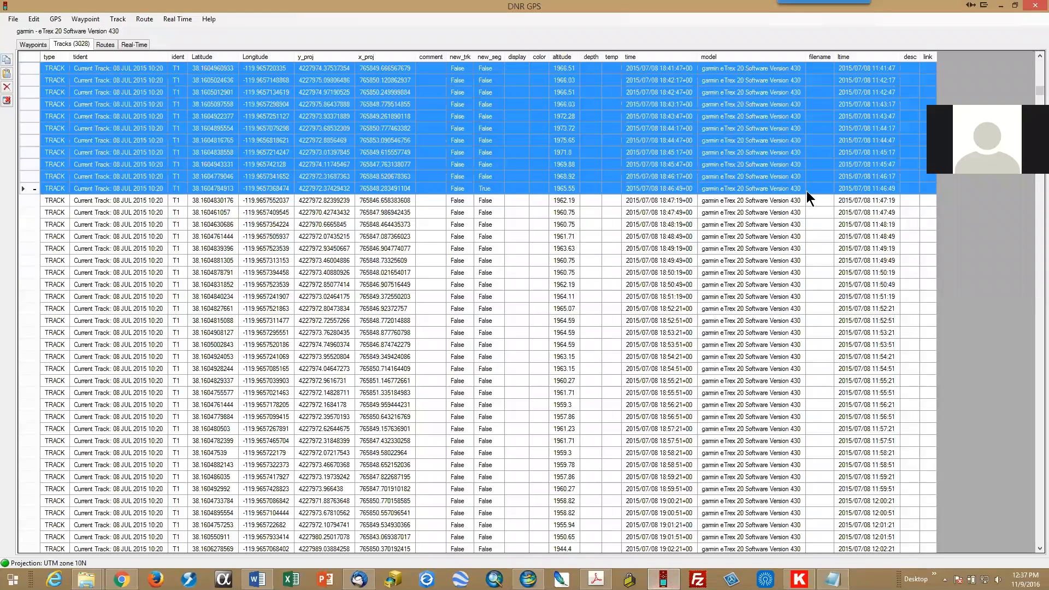
pyautogui.click(663, 579)
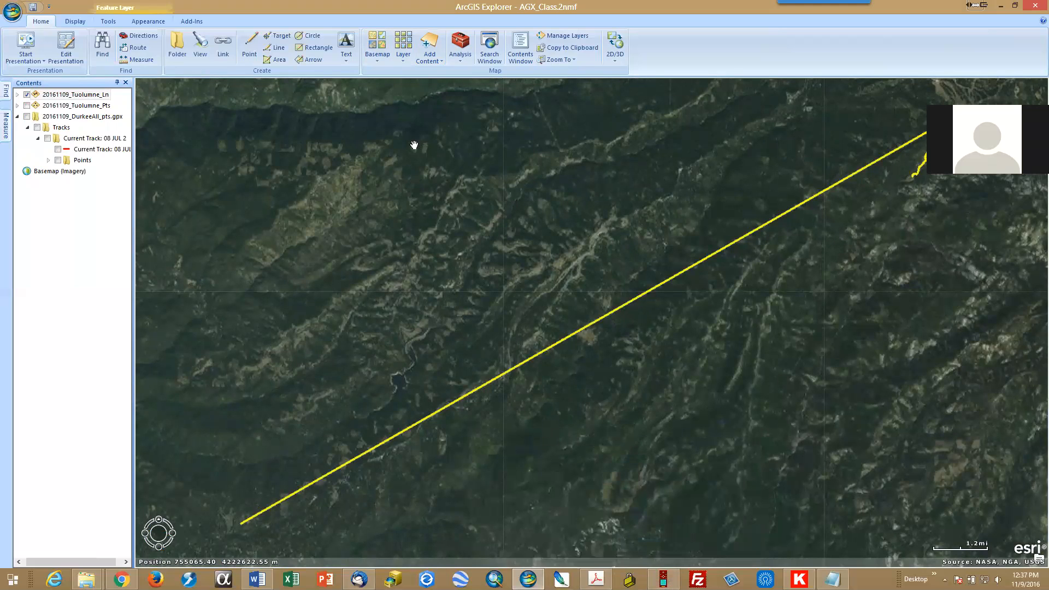
# Open the exported TuolCo_PTS GPX file dated 20160709 with the track owner's surname as GPS data to add to the map
pyautogui.click(432, 63)
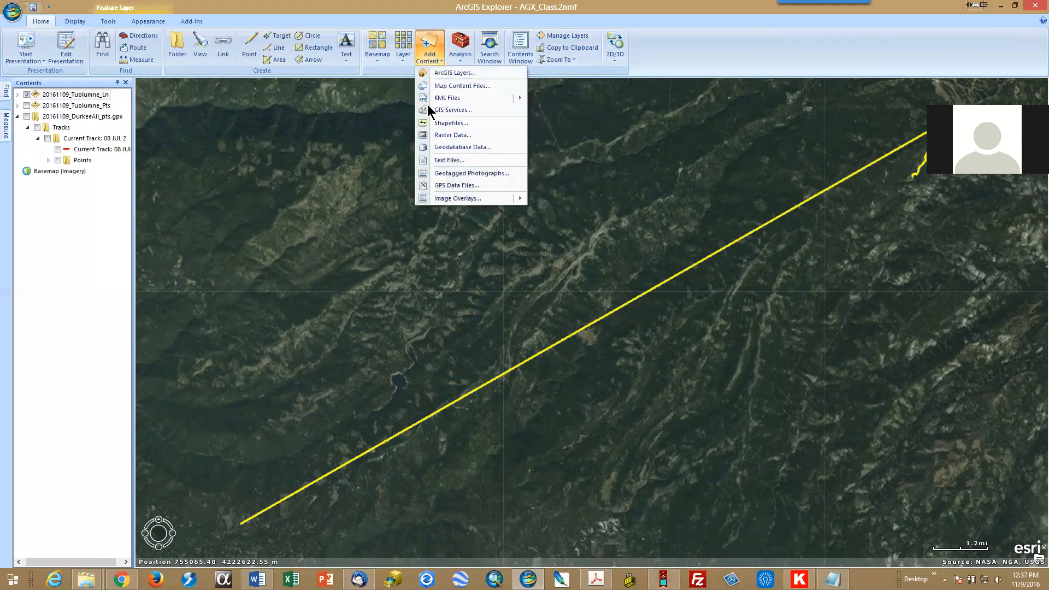
pyautogui.click(457, 185)
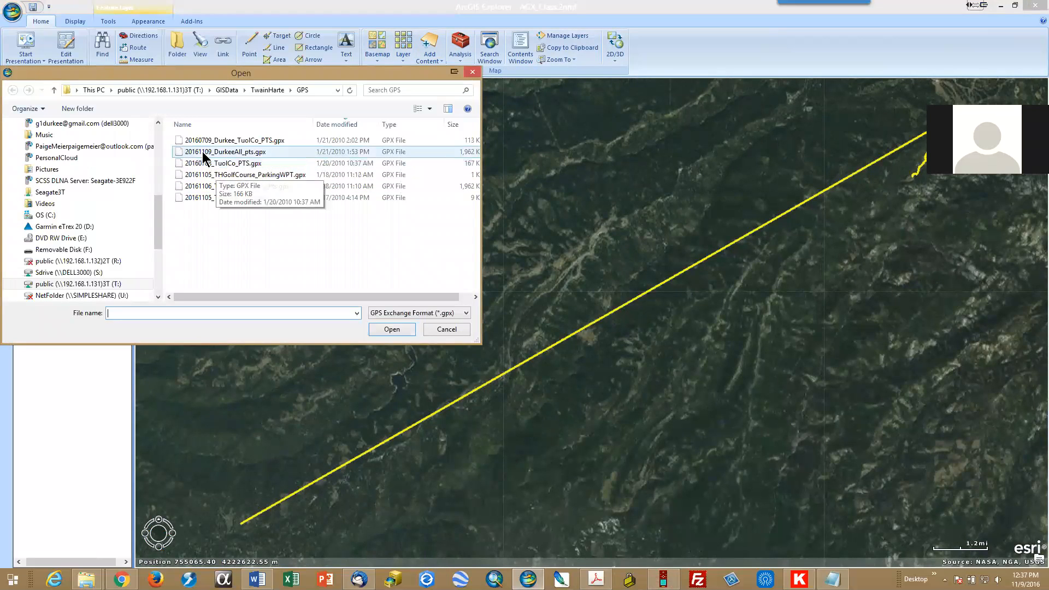
pyautogui.click(176, 140)
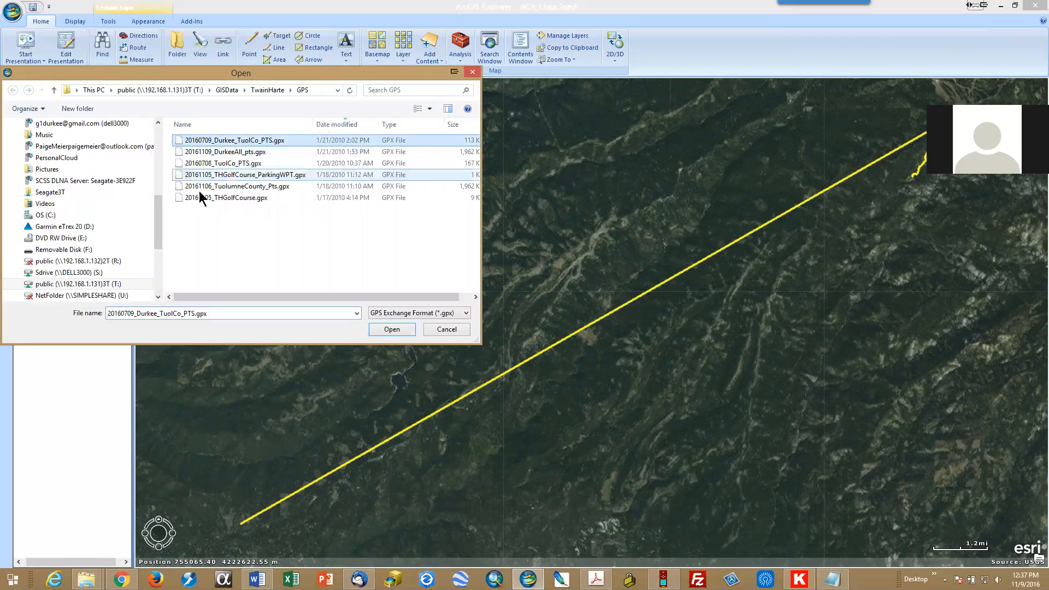
pyautogui.click(391, 329)
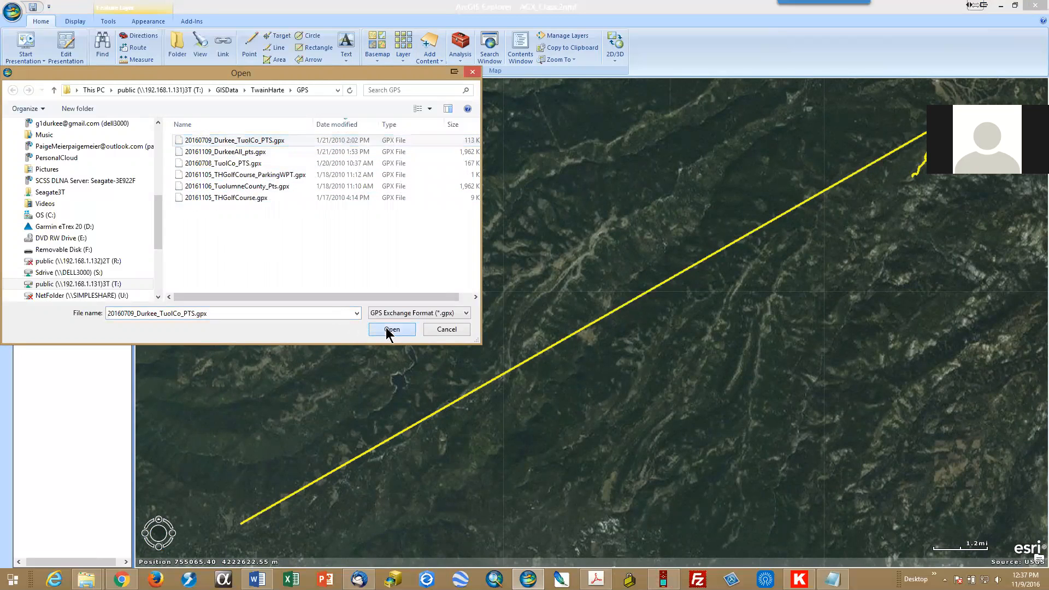
# Add only Tracks from the GPX file, with track or route waypoints drawn and the data attached to the surface
pyautogui.click(450, 204)
pyautogui.click(450, 294)
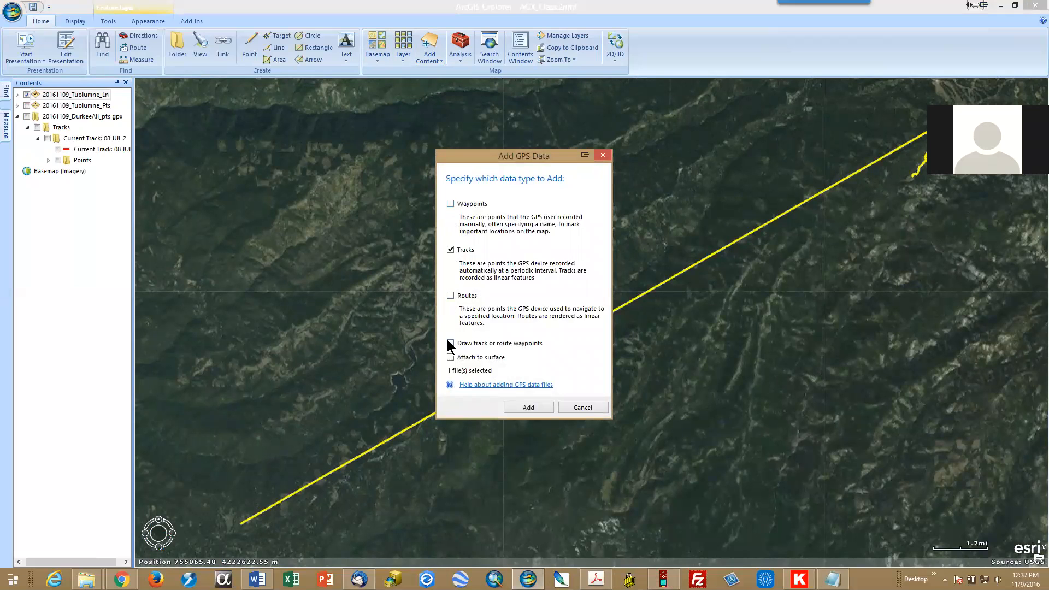
pyautogui.click(450, 343)
pyautogui.click(450, 357)
pyautogui.click(527, 408)
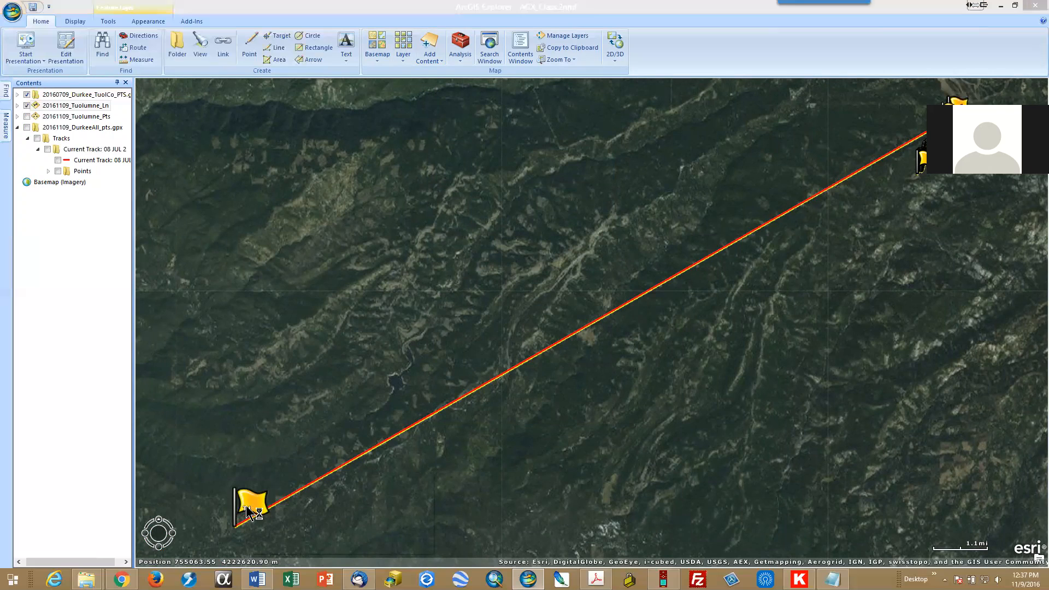
# View the details of the track point at the southwestern end of the line and close its note
pyautogui.click(247, 512)
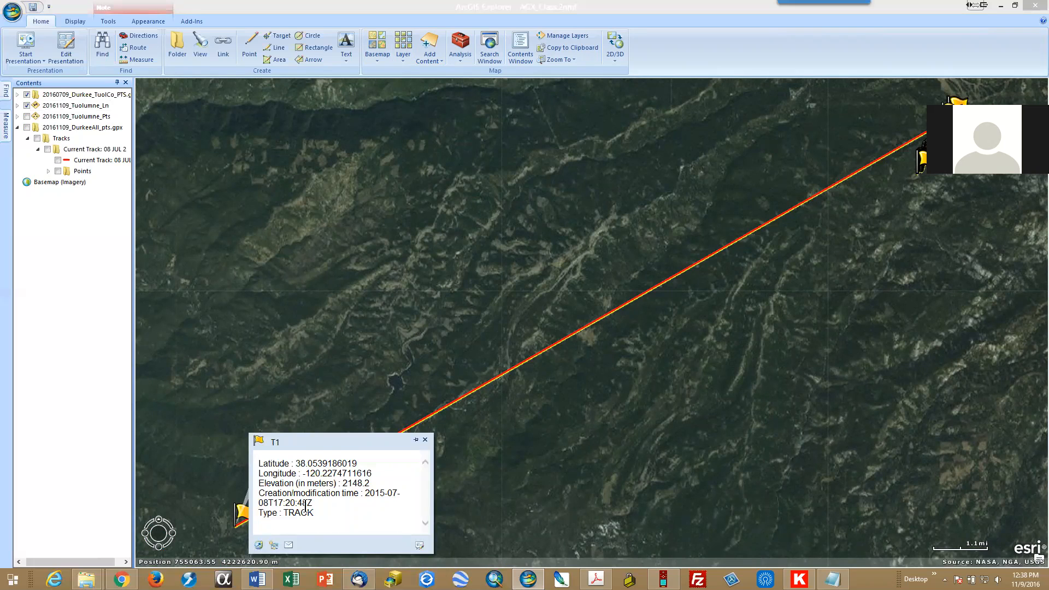
pyautogui.click(425, 440)
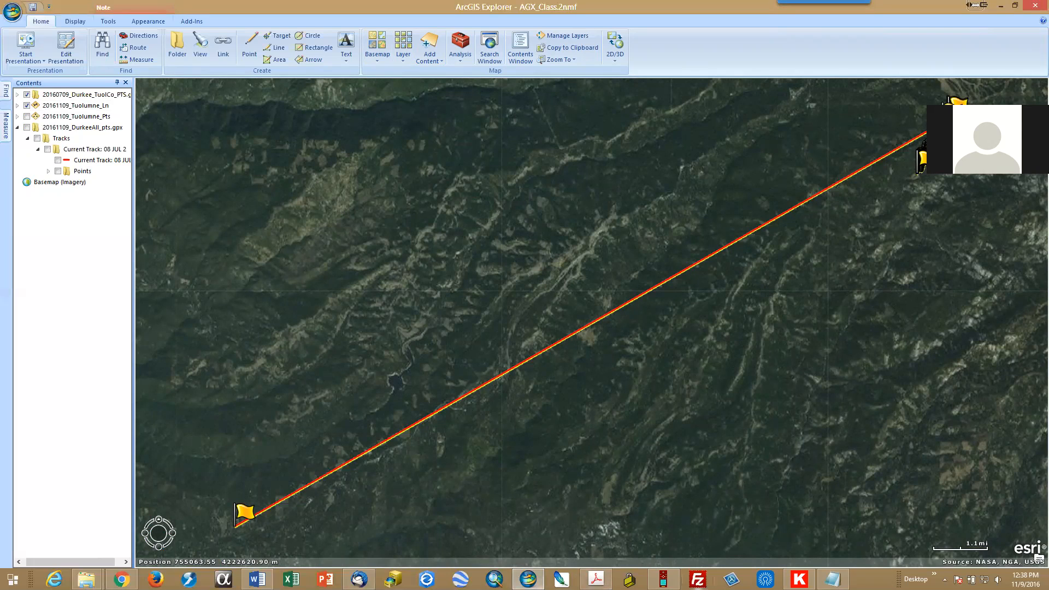
pyautogui.moveTo(663, 579)
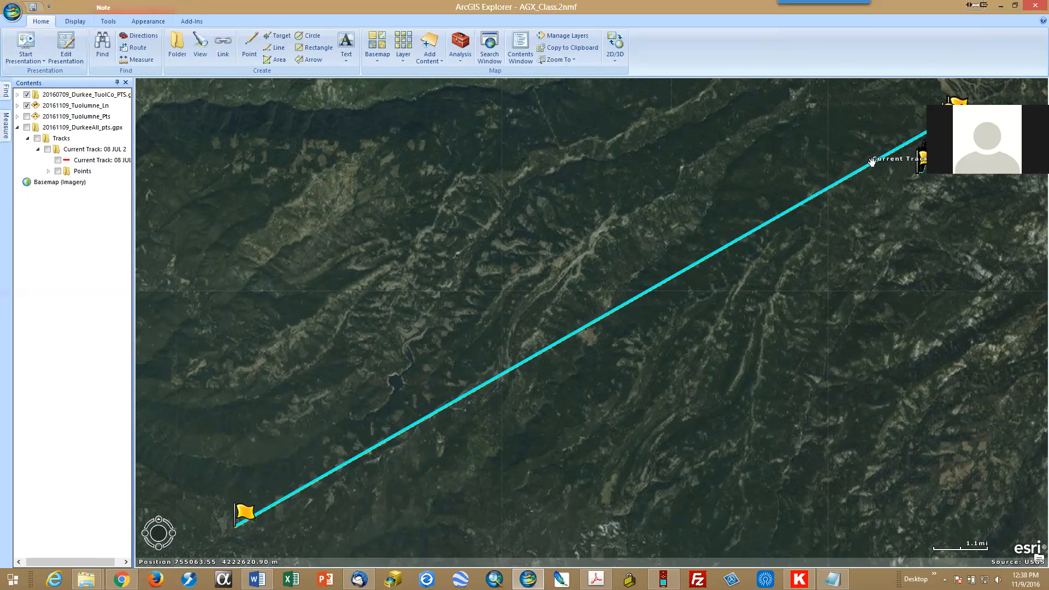
pyautogui.moveTo(872, 160); pyautogui.dragTo(565, 349)
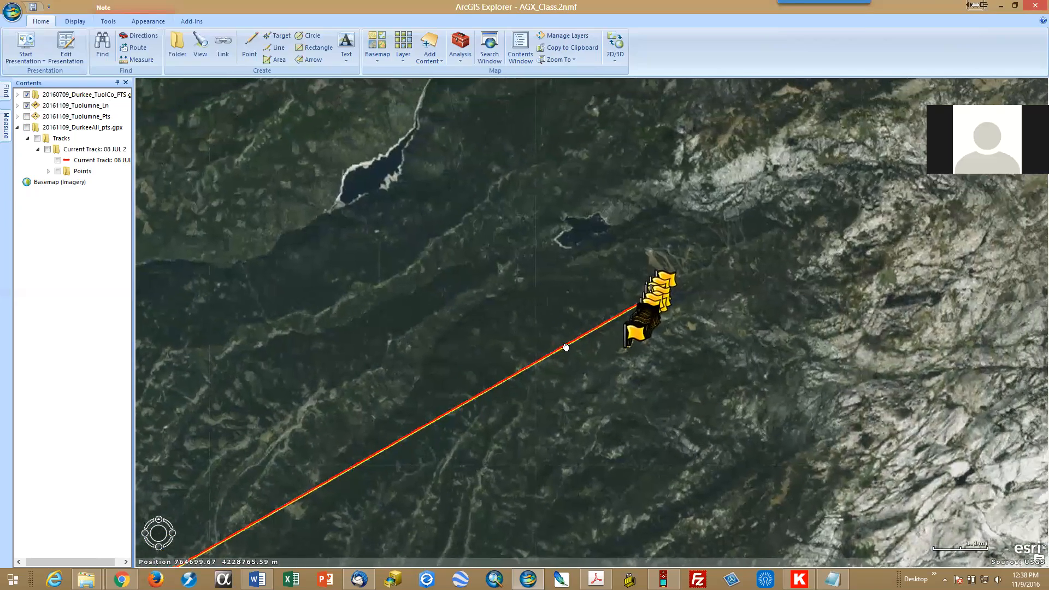
pyautogui.keyDown('shift'); pyautogui.moveTo(584, 261); pyautogui.dragTo(781, 423); pyautogui.keyUp('shift')
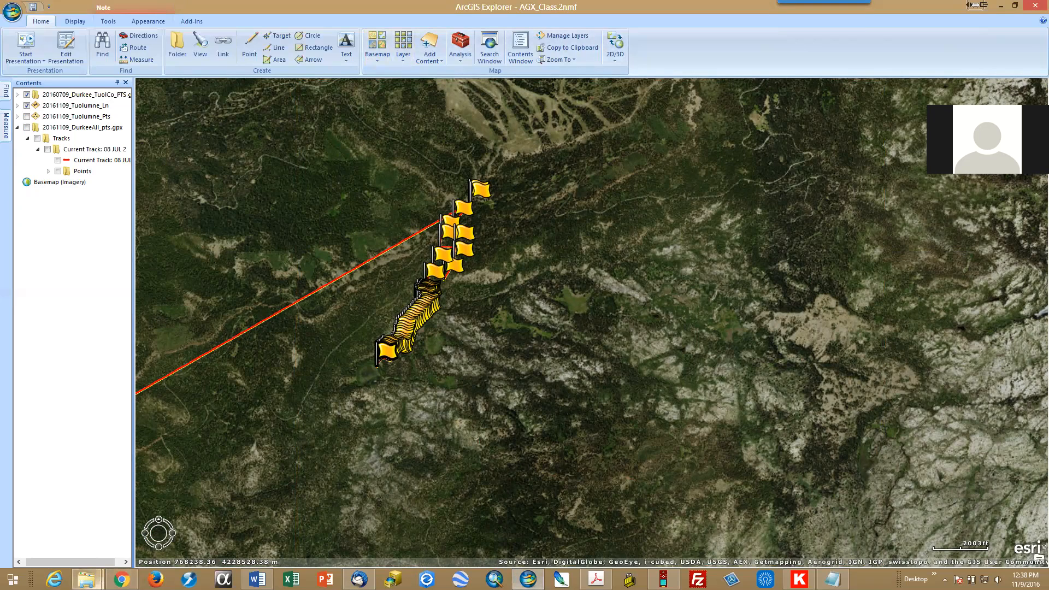
# Switch to File Explorer and open the Photos folder inside TwainHarte
pyautogui.moveTo(87, 579)
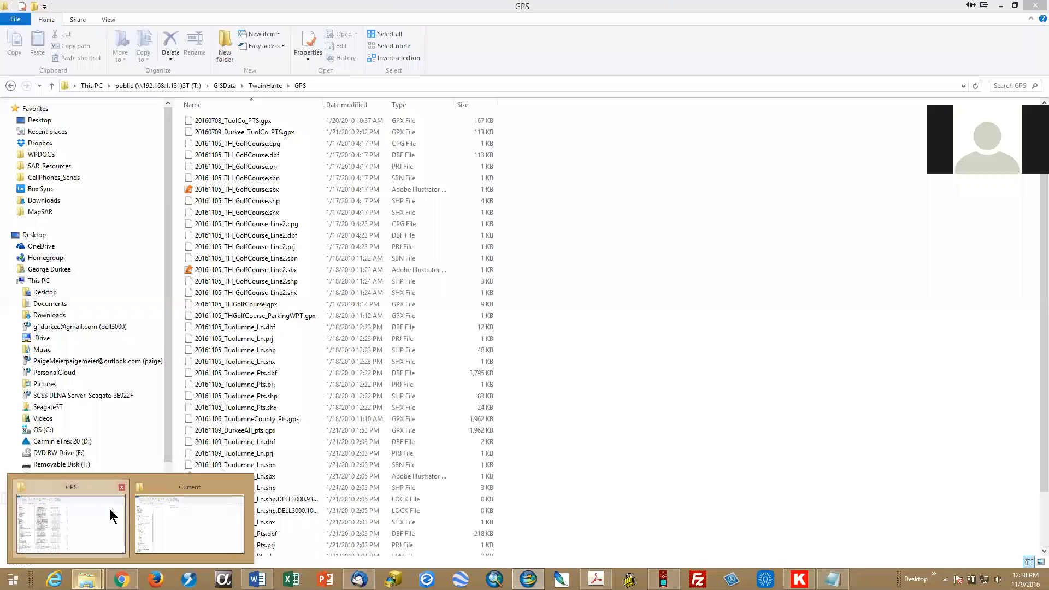
pyautogui.click(109, 511)
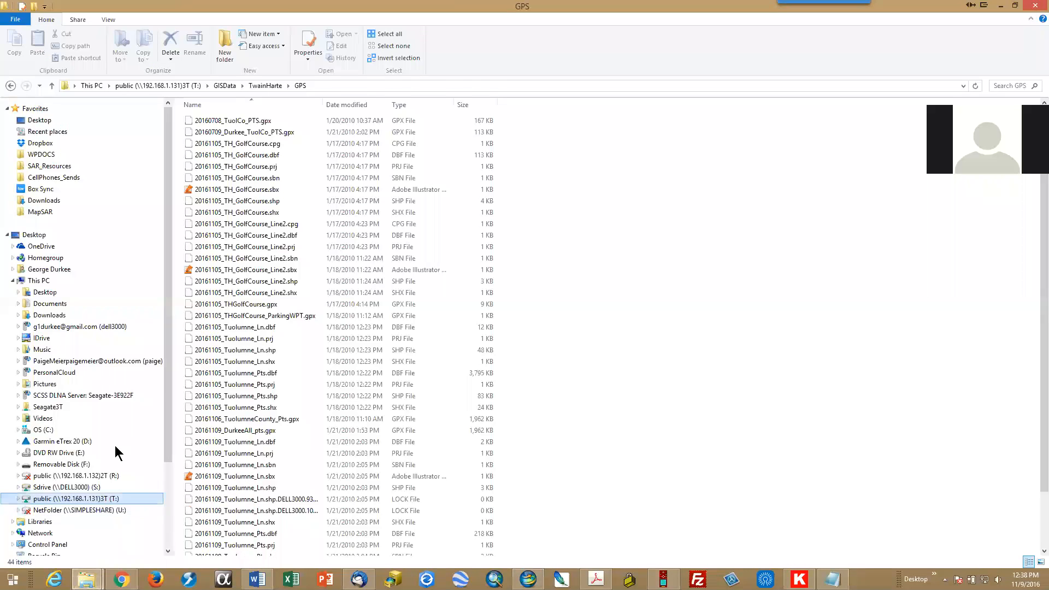
pyautogui.click(257, 87)
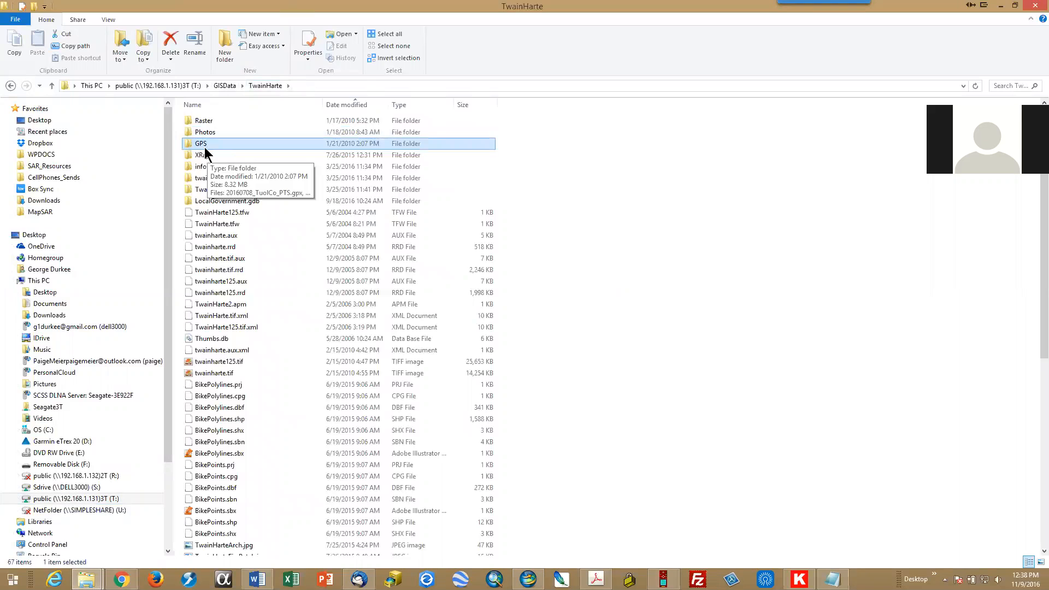
pyautogui.doubleClick(190, 133)
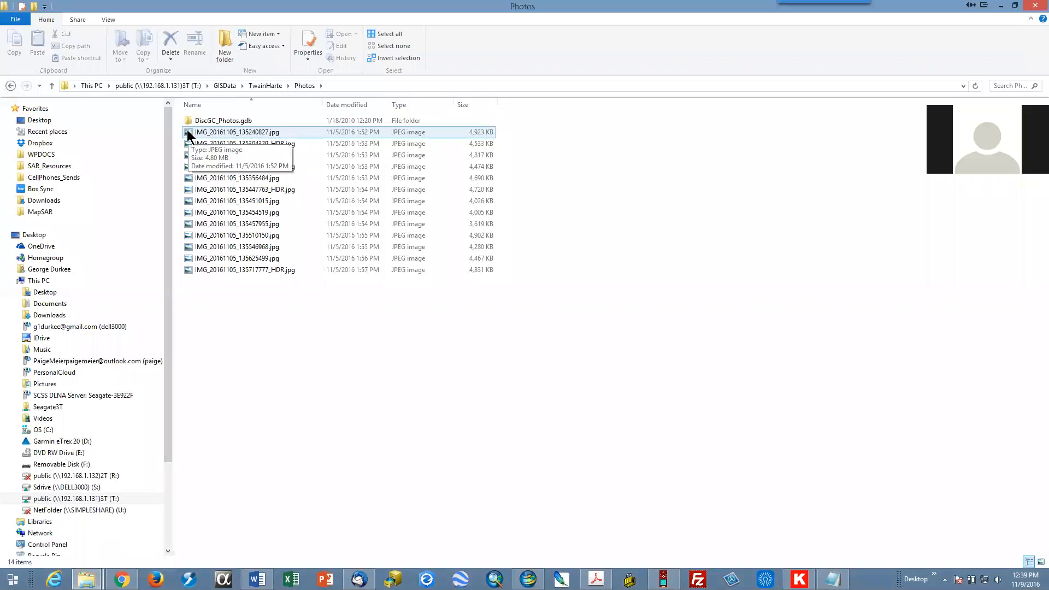
# Check the GPS latitude, longitude and altitude in the detailed properties of IMG_20161105_135240827.jpg and close them
pyautogui.click(192, 134)
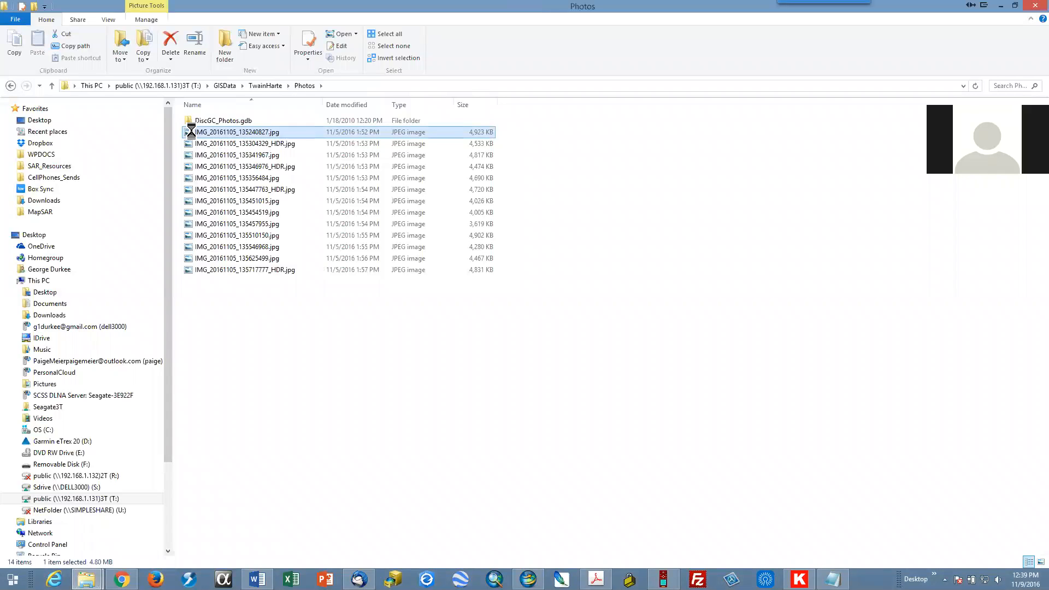
pyautogui.rightClick(191, 133)
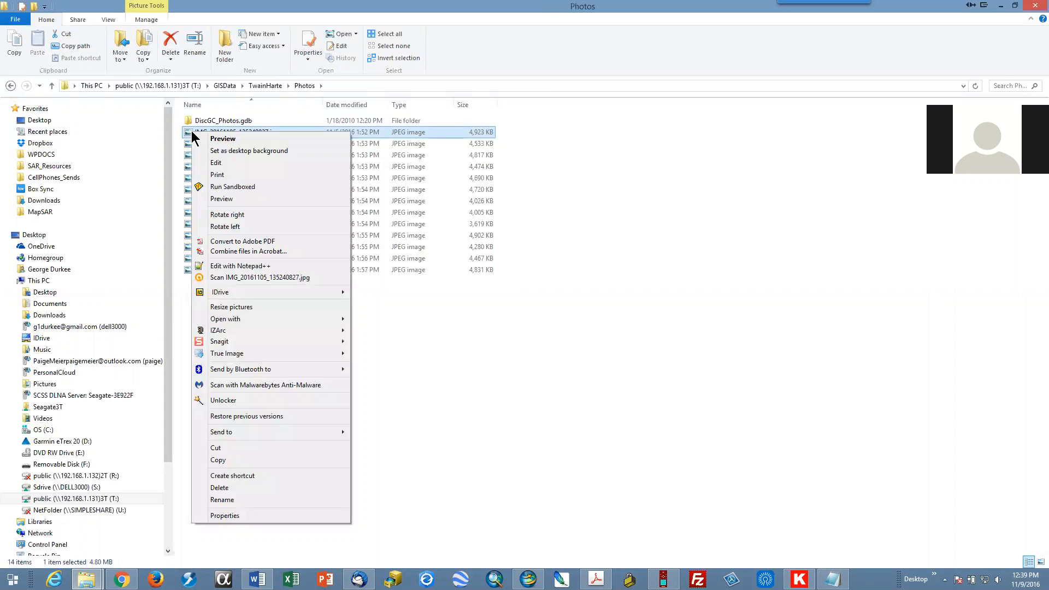
pyautogui.click(241, 516)
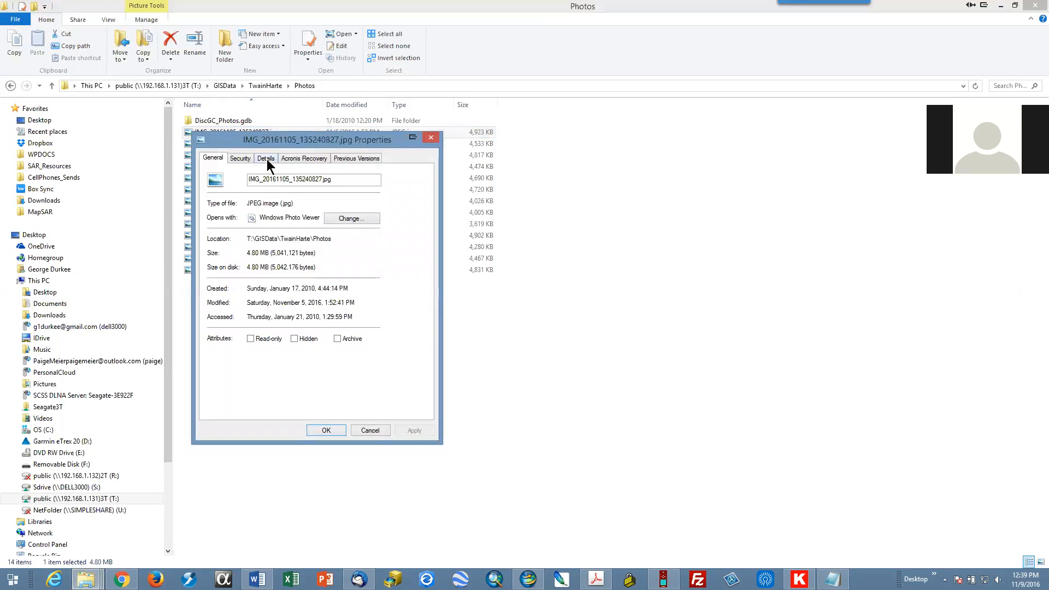
pyautogui.click(266, 158)
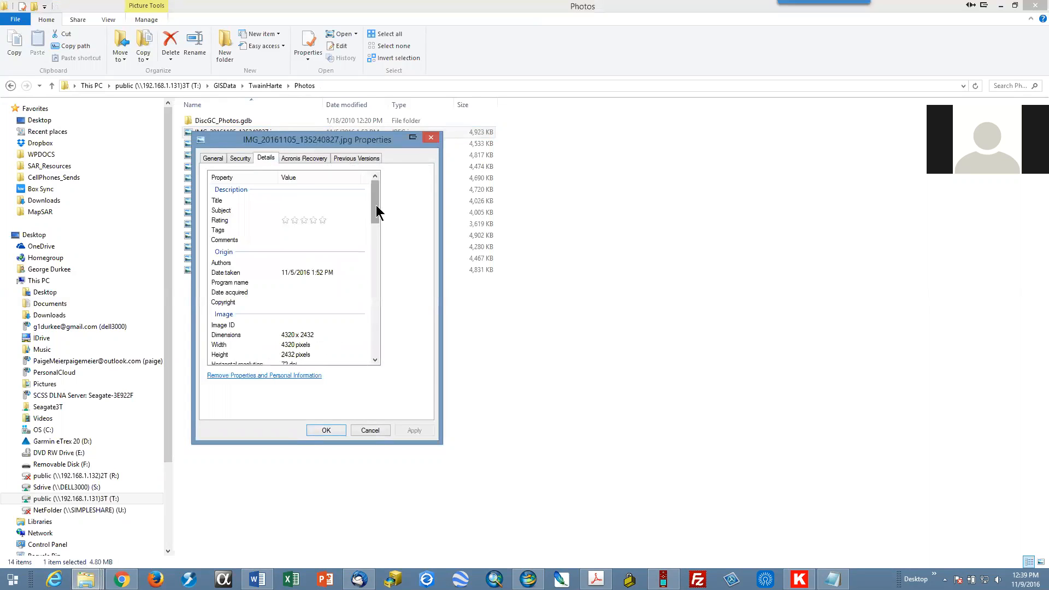
pyautogui.moveTo(373, 205); pyautogui.dragTo(360, 326)
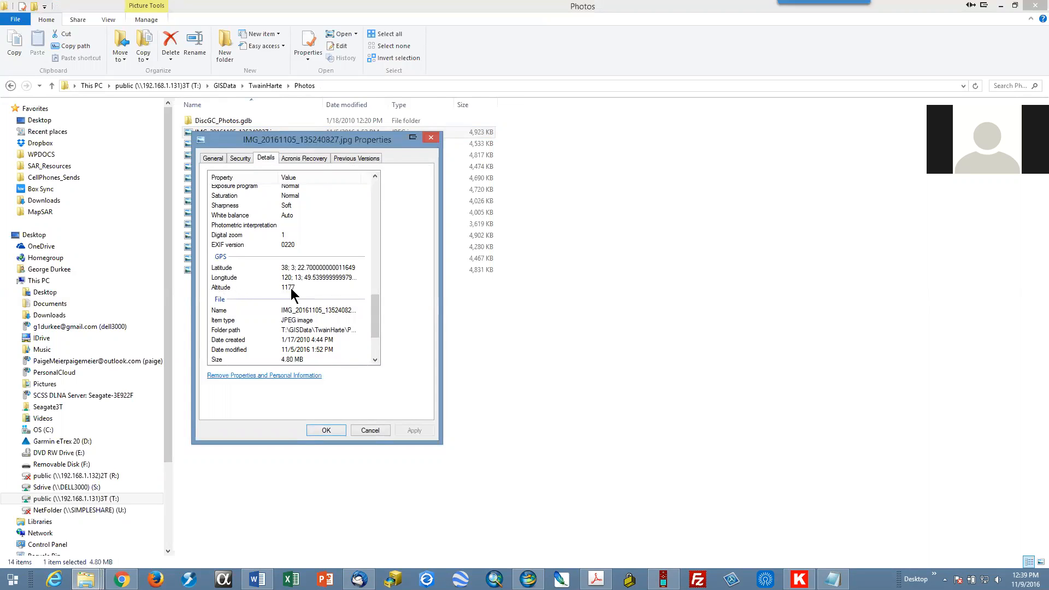
pyautogui.click(367, 431)
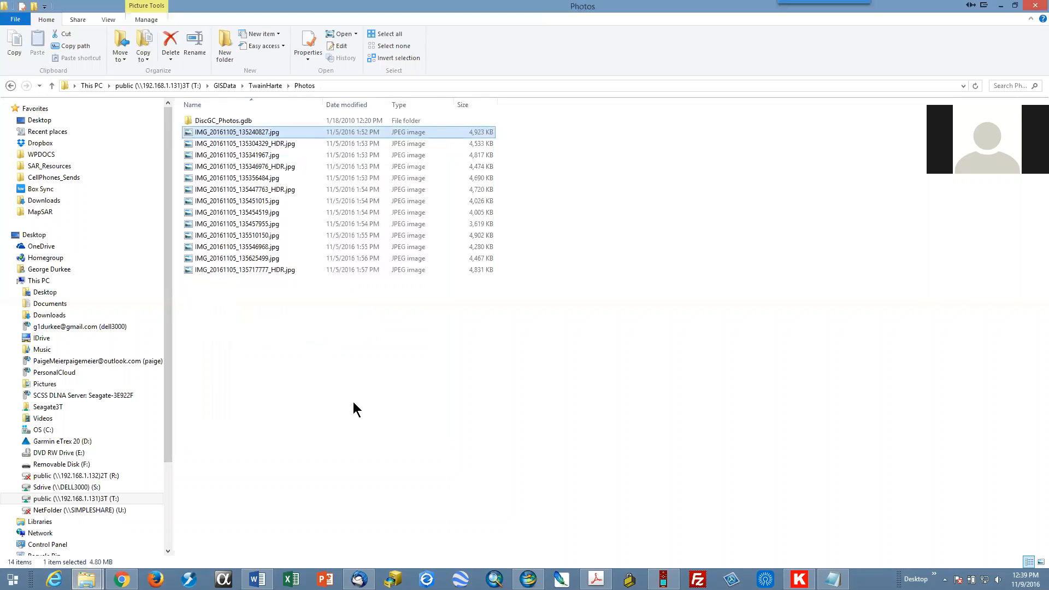
# View IMG_20161105_135240827.jpg in Windows Photo Viewer, check its file properties there and close the viewer
pyautogui.doubleClick(193, 137)
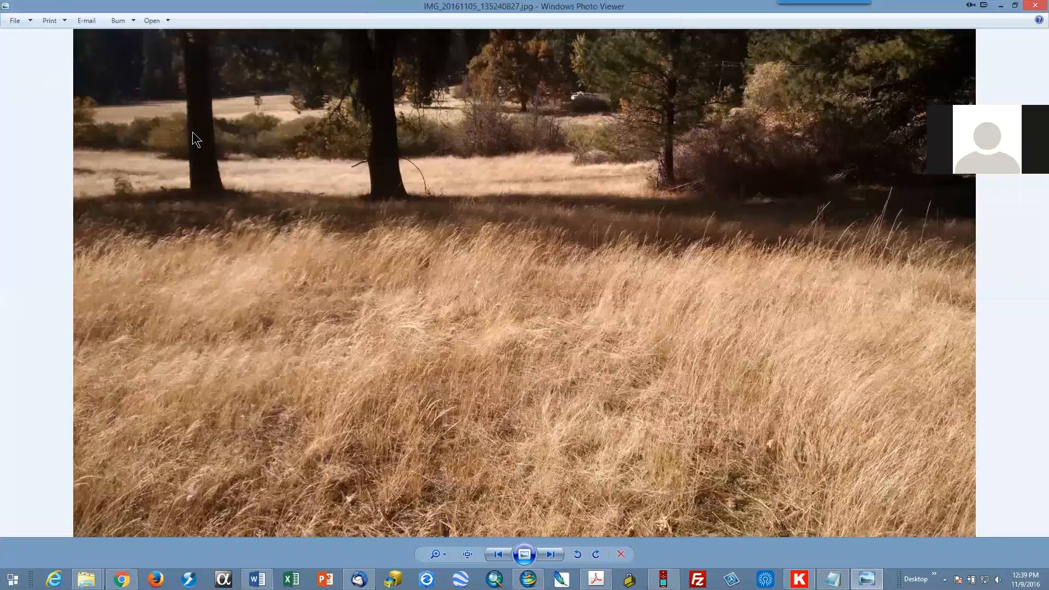
pyautogui.click(13, 22)
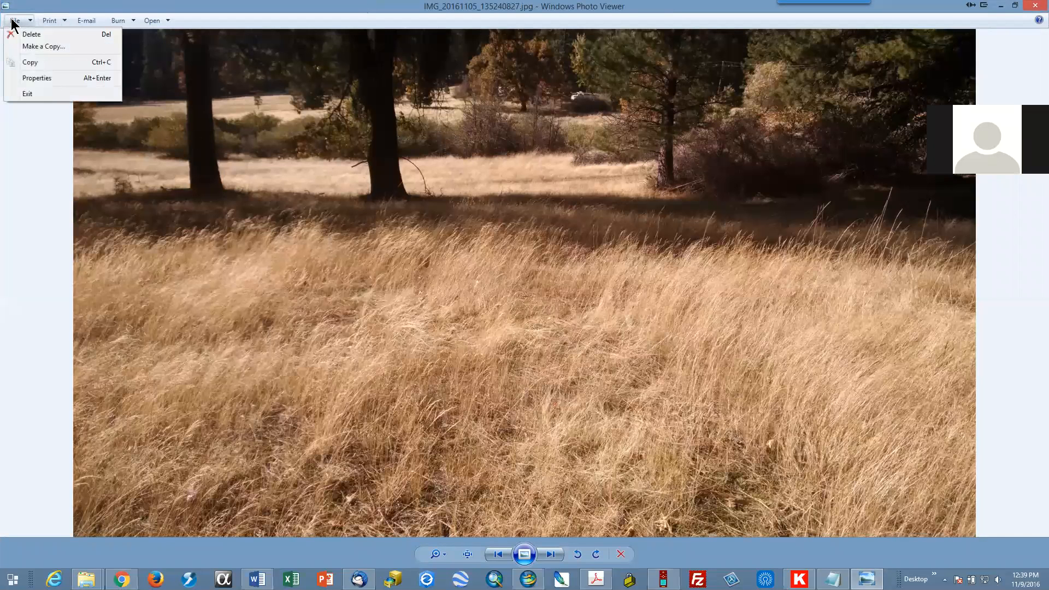
pyautogui.click(36, 77)
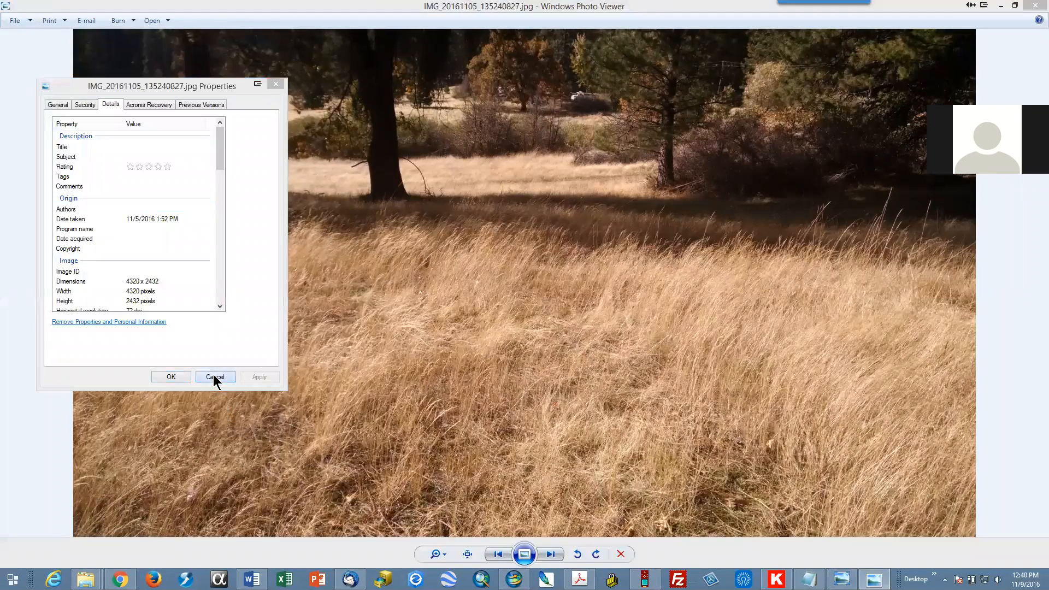
pyautogui.click(214, 376)
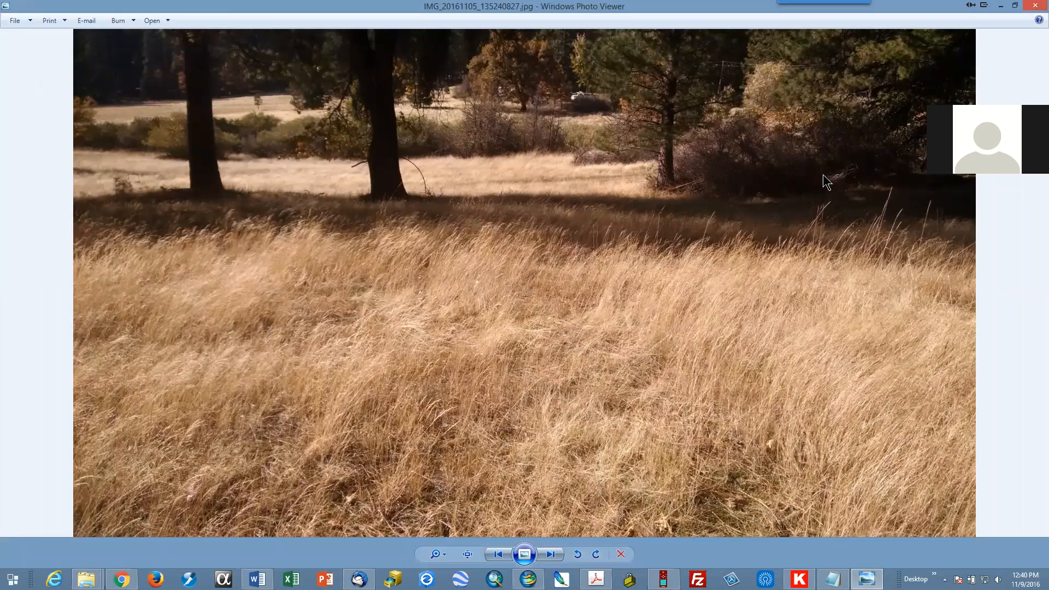
pyautogui.click(1034, 6)
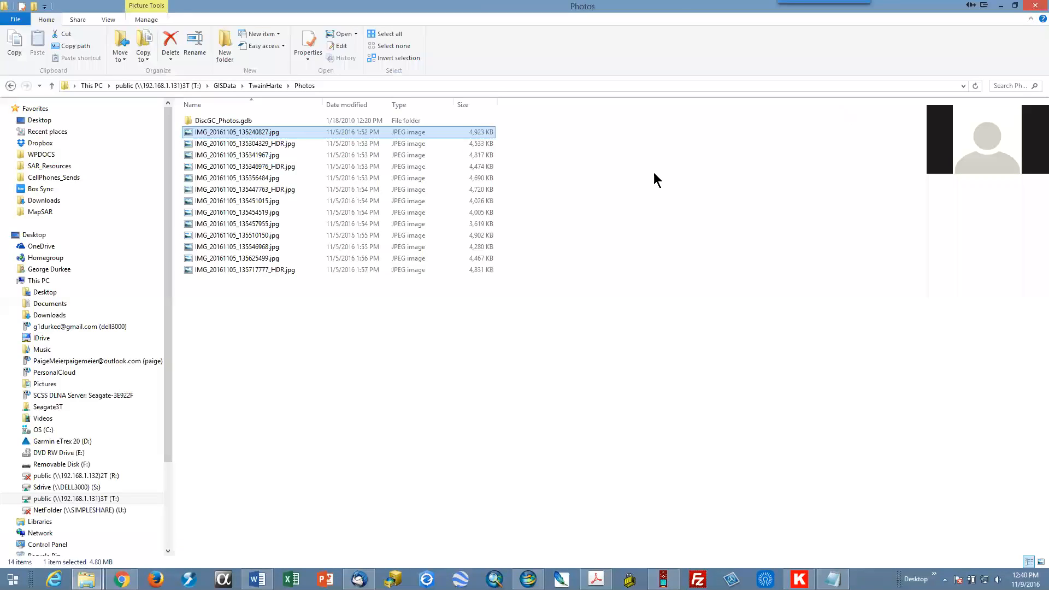
# Switch to ArcGIS Explorer and add IMG_20161105_135240827.jpg from the TwainHarte\Photos folder as a geotagged photograph
pyautogui.click(527, 579)
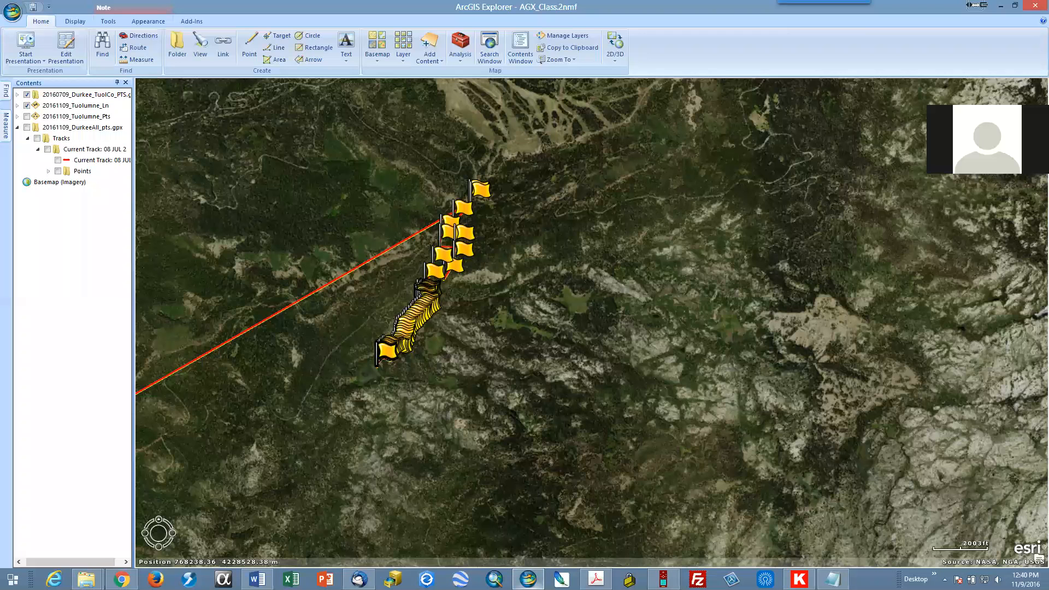
pyautogui.click(431, 61)
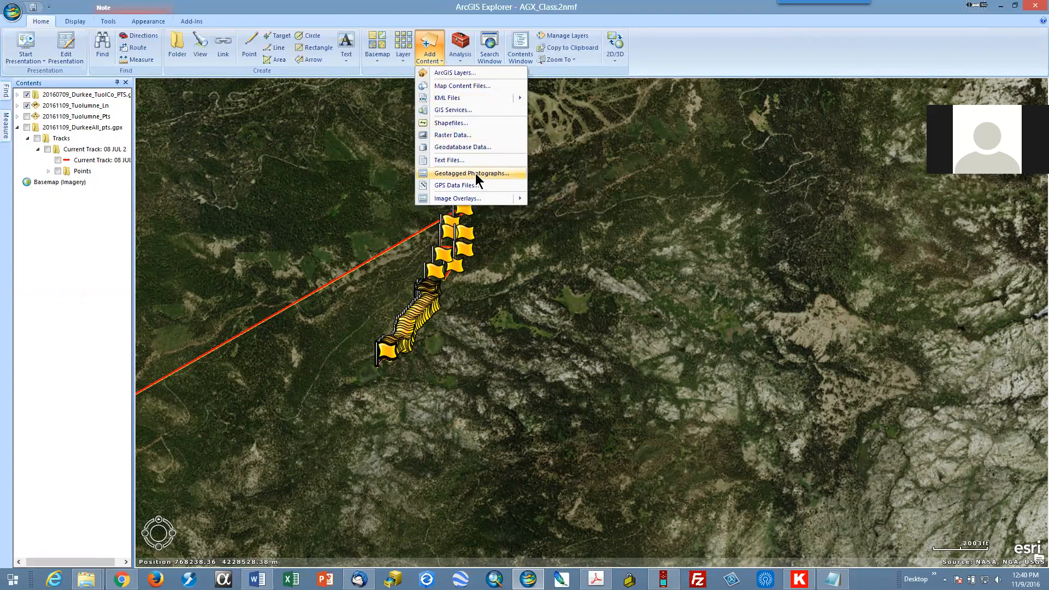
pyautogui.click(478, 173)
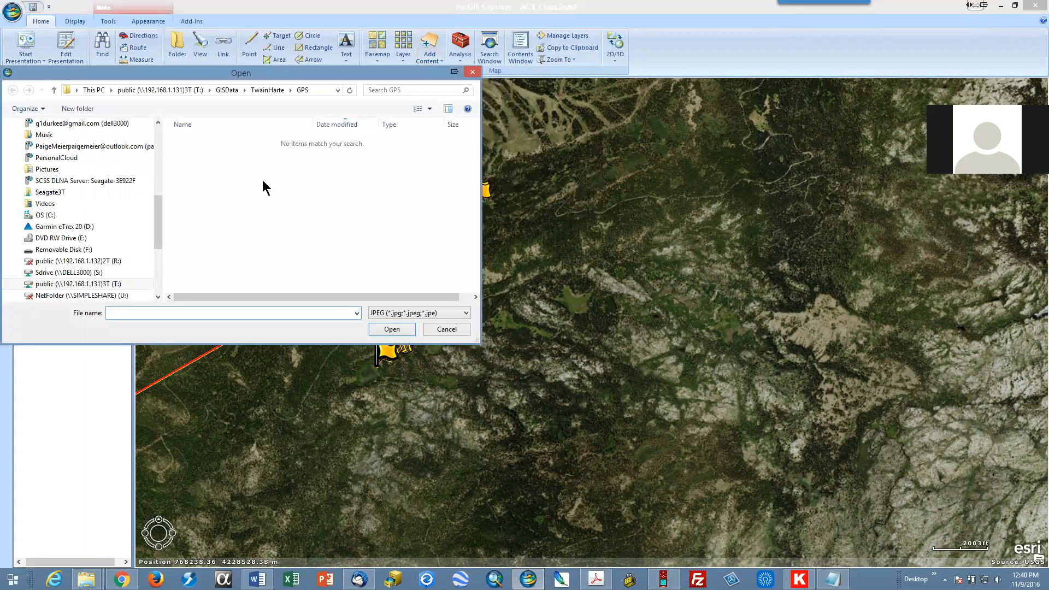
pyautogui.click(267, 90)
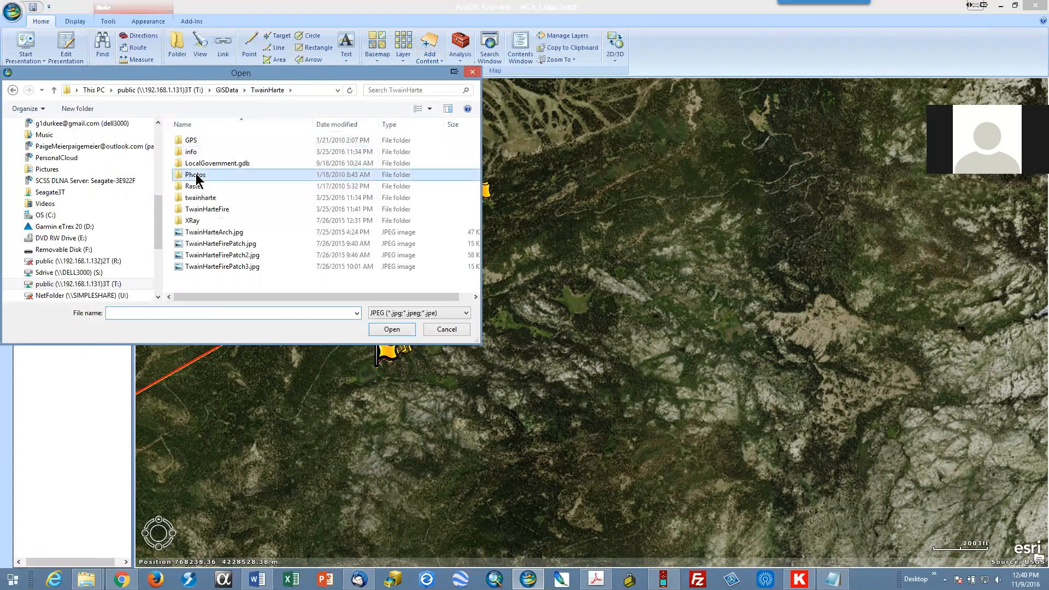
pyautogui.doubleClick(195, 175)
pyautogui.click(198, 152)
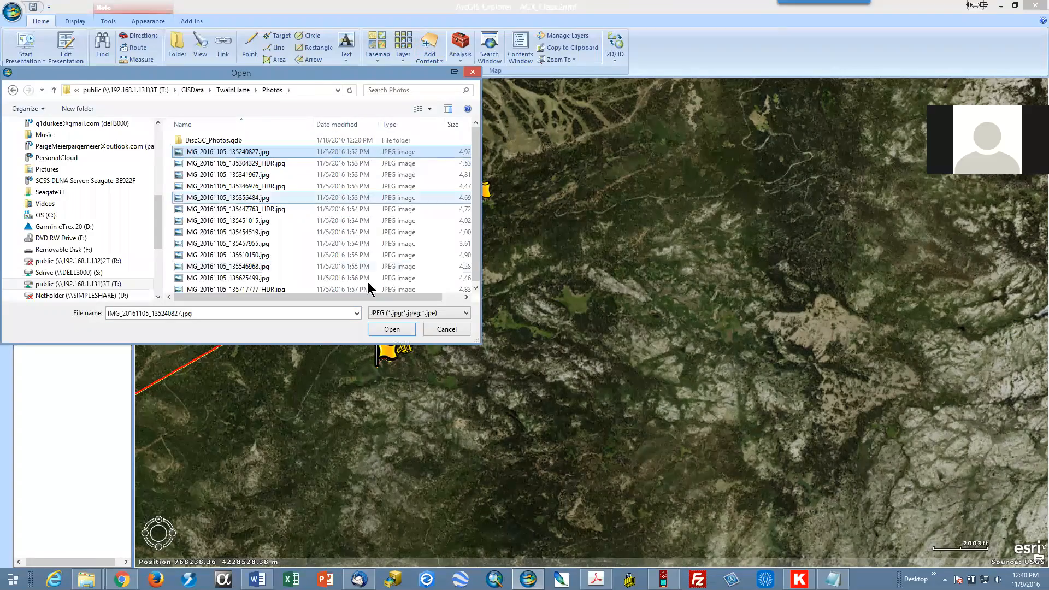
pyautogui.click(391, 329)
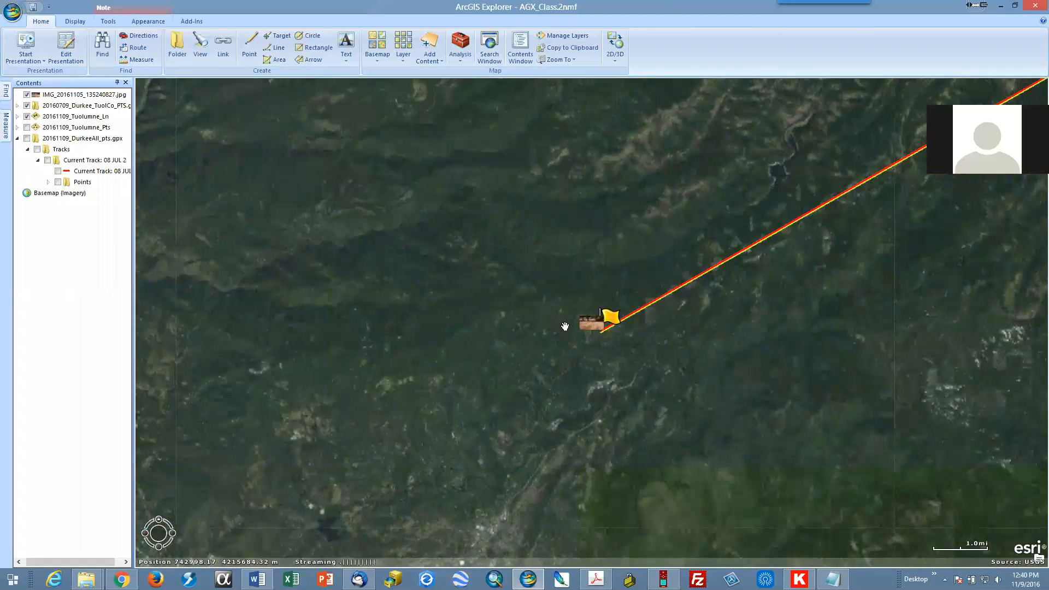
# Locate the photo's thumbnail on the map, call up its properties and dismiss them
pyautogui.keyDown('shift'); pyautogui.moveTo(561, 318); pyautogui.dragTo(665, 362); pyautogui.keyUp('shift')
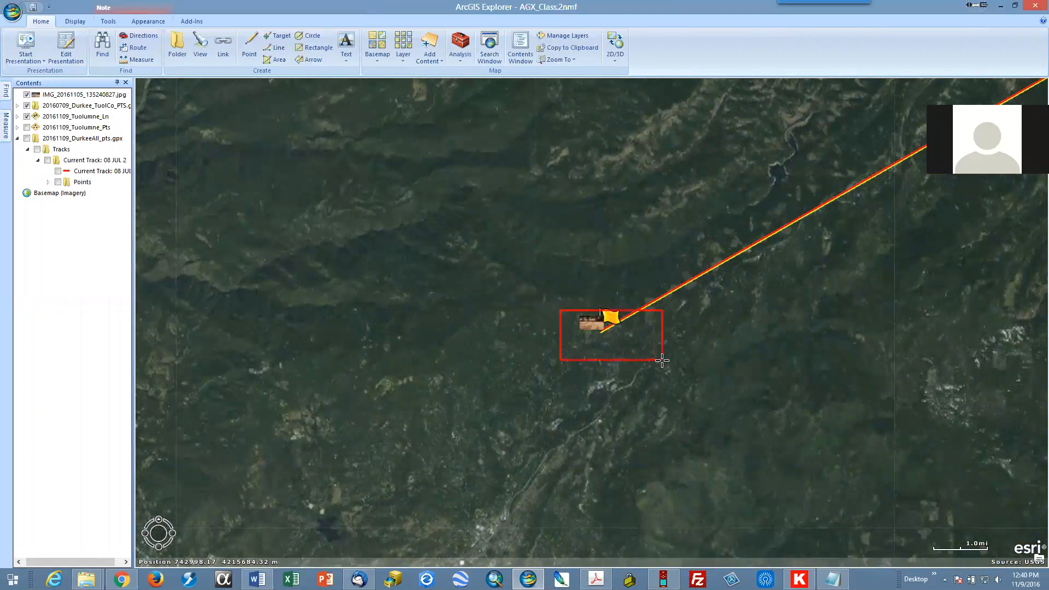
pyautogui.keyDown('shift'); pyautogui.moveTo(365, 187); pyautogui.dragTo(473, 249); pyautogui.keyUp('shift')
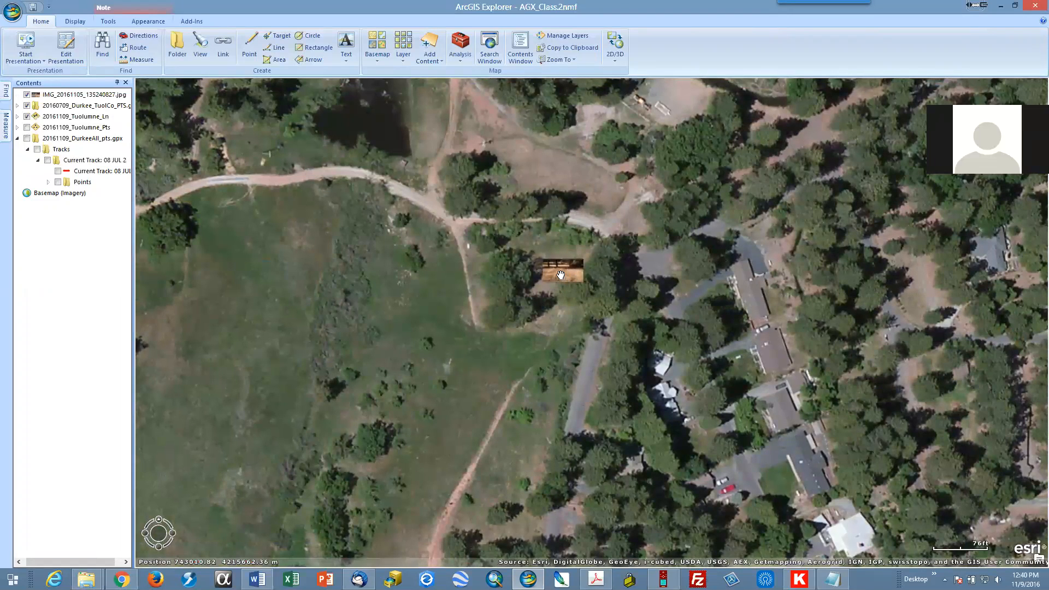
pyautogui.rightClick(564, 274)
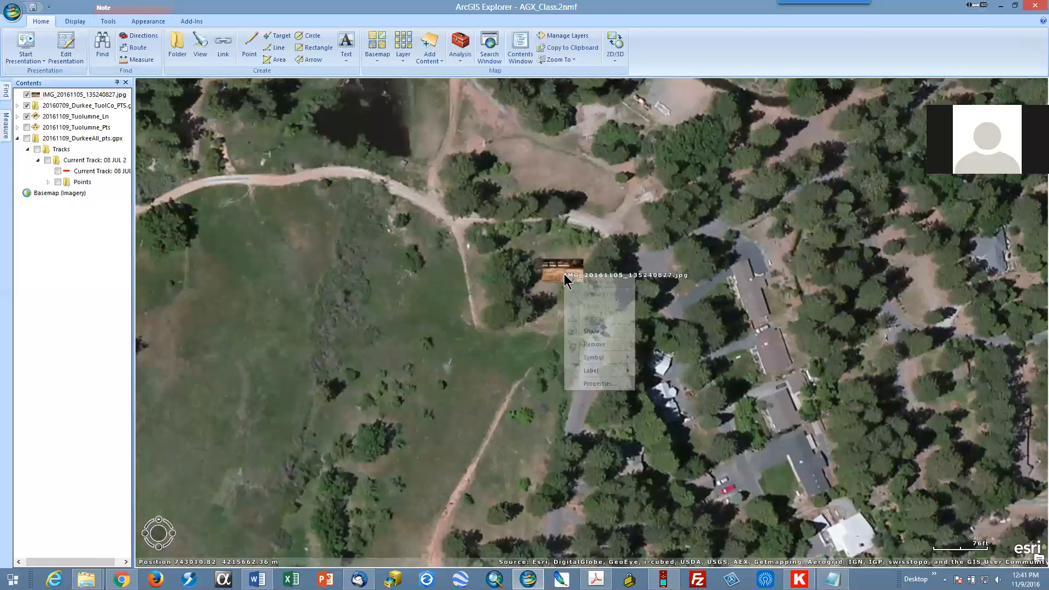
pyautogui.click(598, 383)
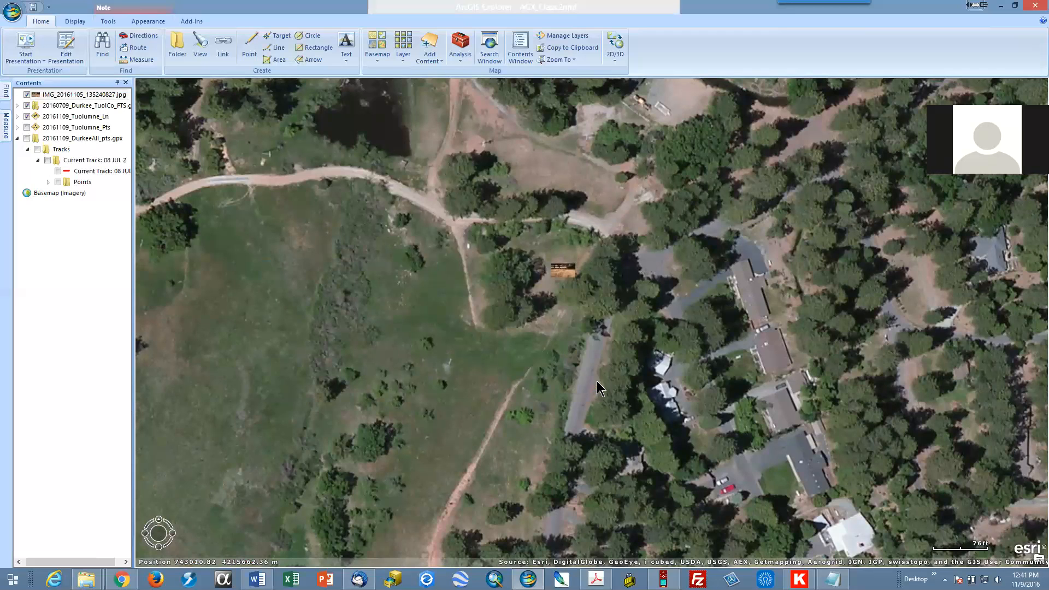
pyautogui.click(597, 405)
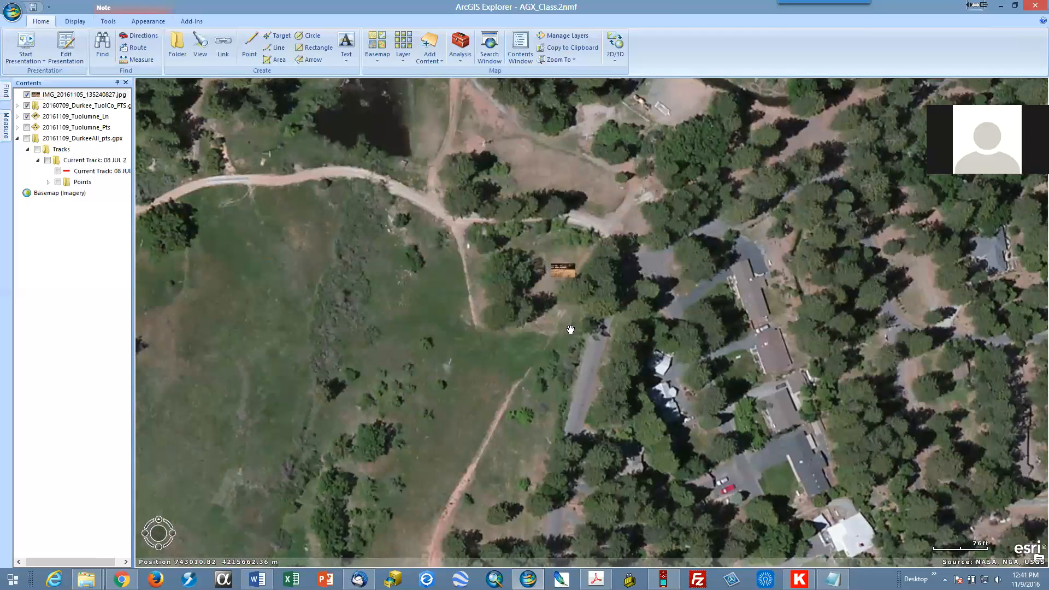
# View the geotagged photo in its map pop-up, try resizing and moving the pop-up, and close it
pyautogui.scroll(1, 542, 275)
pyautogui.scroll(3, 542, 275)
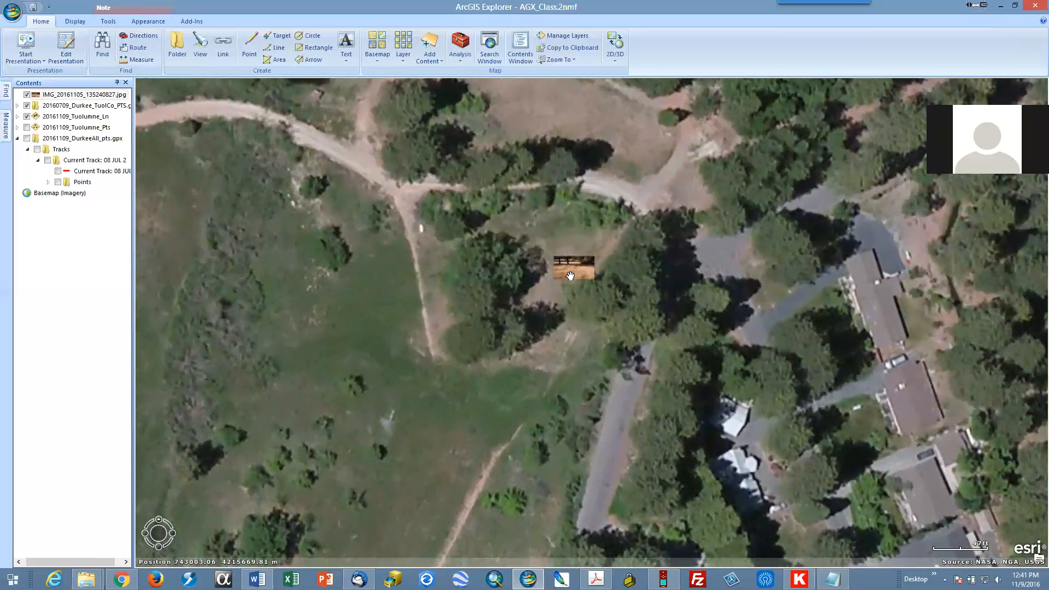
pyautogui.click(574, 268)
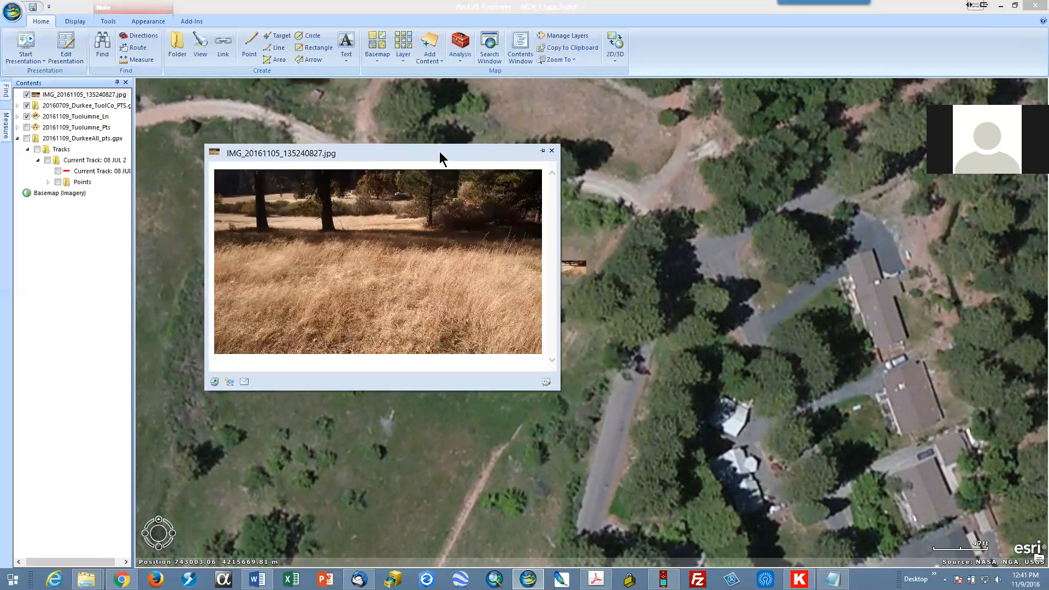
pyautogui.moveTo(435, 152); pyautogui.dragTo(405, 129)
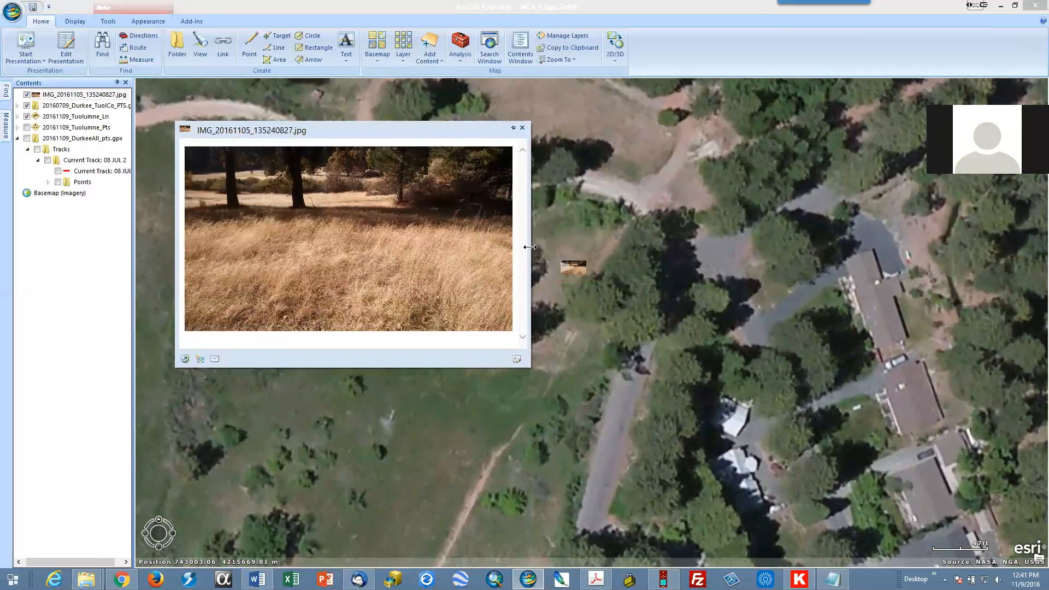
pyautogui.moveTo(530, 247); pyautogui.dragTo(793, 247)
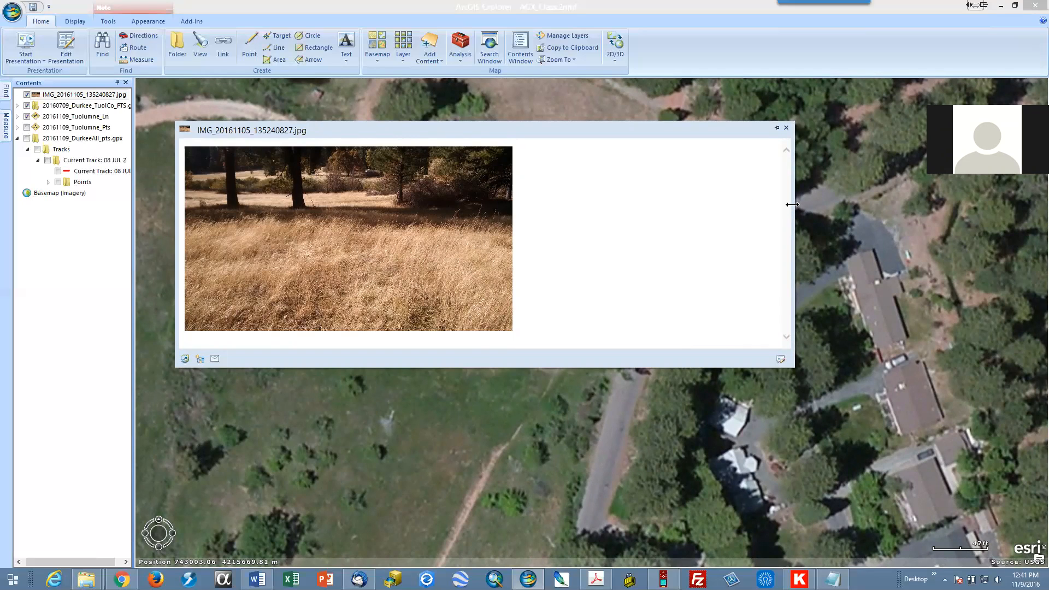
pyautogui.moveTo(792, 205); pyautogui.dragTo(579, 213)
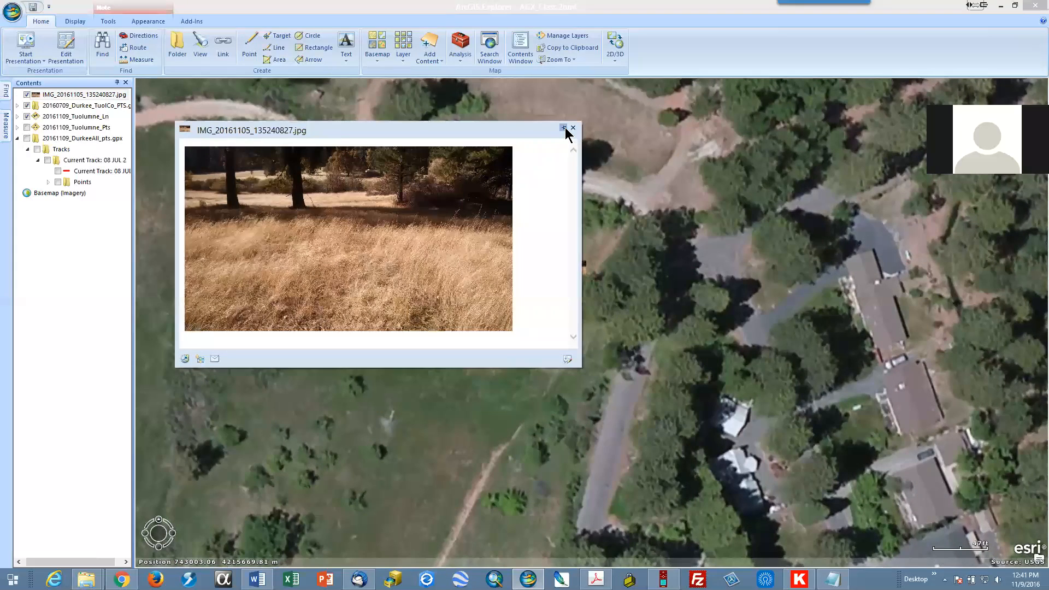
pyautogui.moveTo(525, 137); pyautogui.dragTo(940, 140)
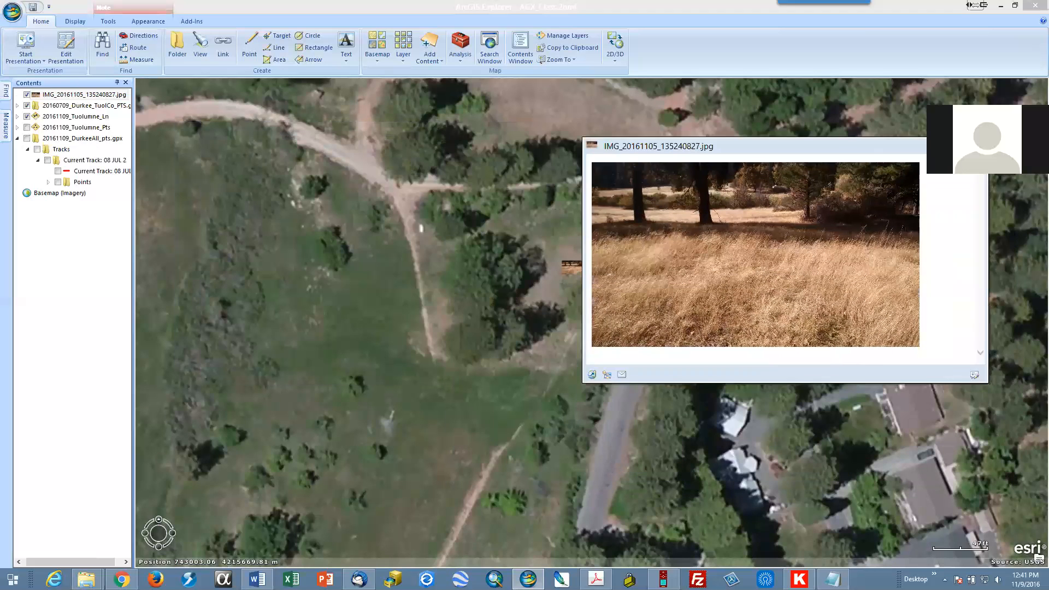
pyautogui.click(999, 143)
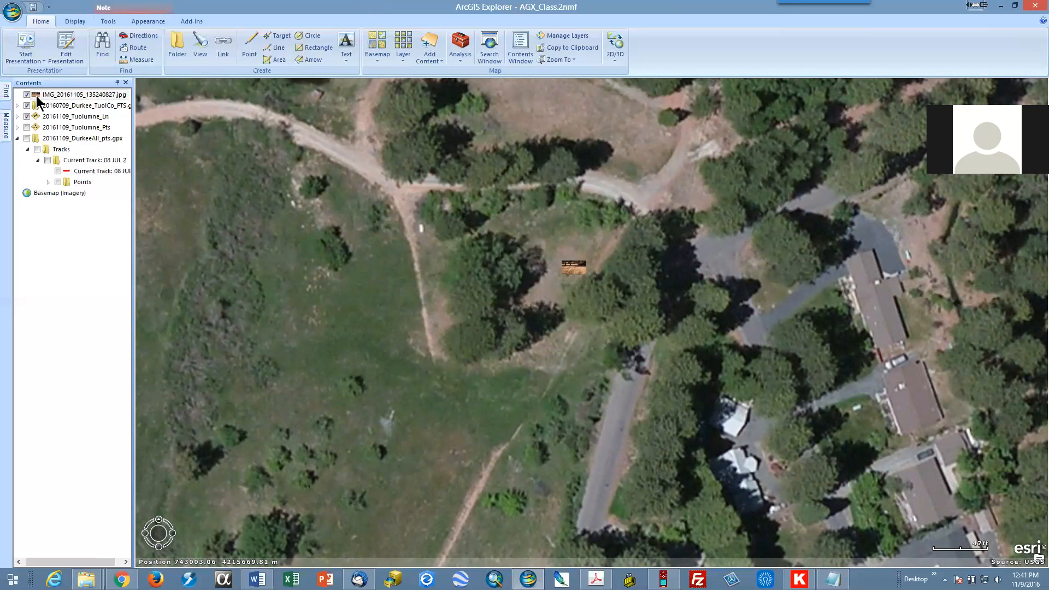
# Change the map symbol of IMG_20161105_135240827.jpg to the Public Safety building marked with a P
pyautogui.rightClick(57, 100)
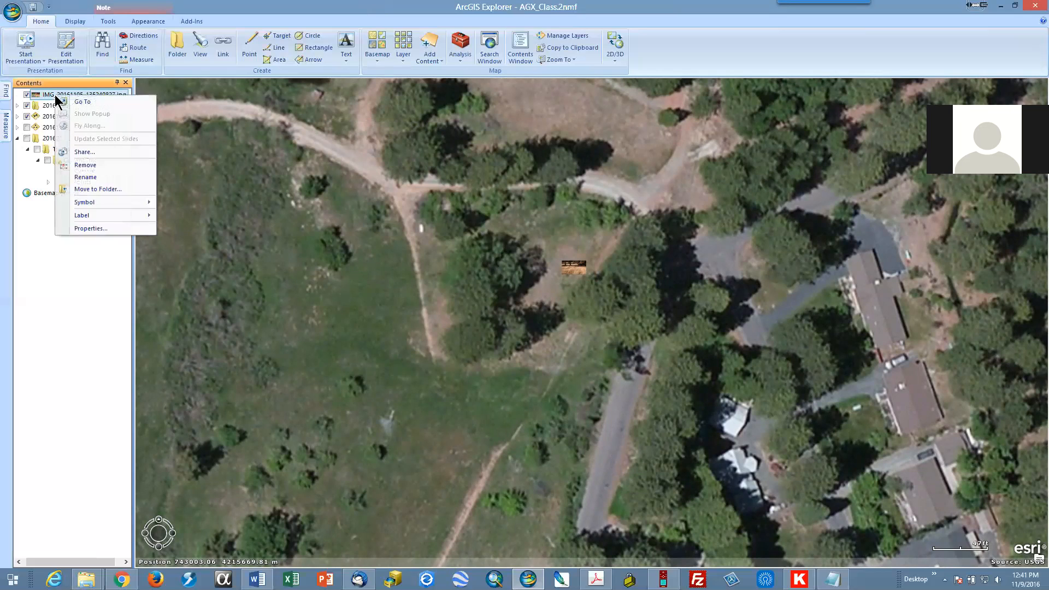
pyautogui.moveTo(97, 204)
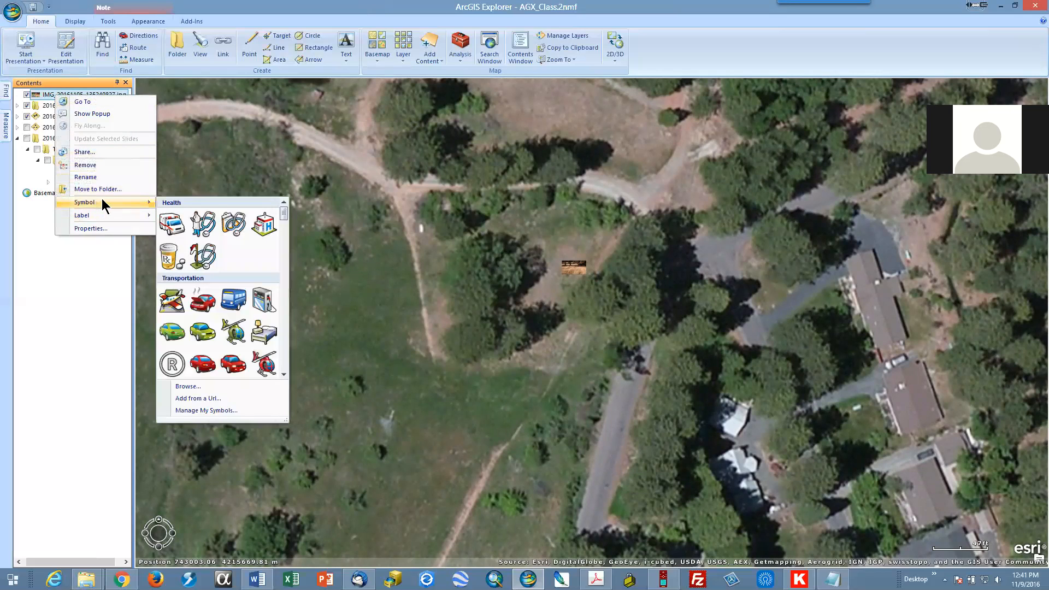
pyautogui.moveTo(283, 219)
pyautogui.mouseDown()
pyautogui.moveTo(285, 364)
pyautogui.moveTo(287, 338)
pyautogui.moveTo(287, 354)
pyautogui.mouseUp()
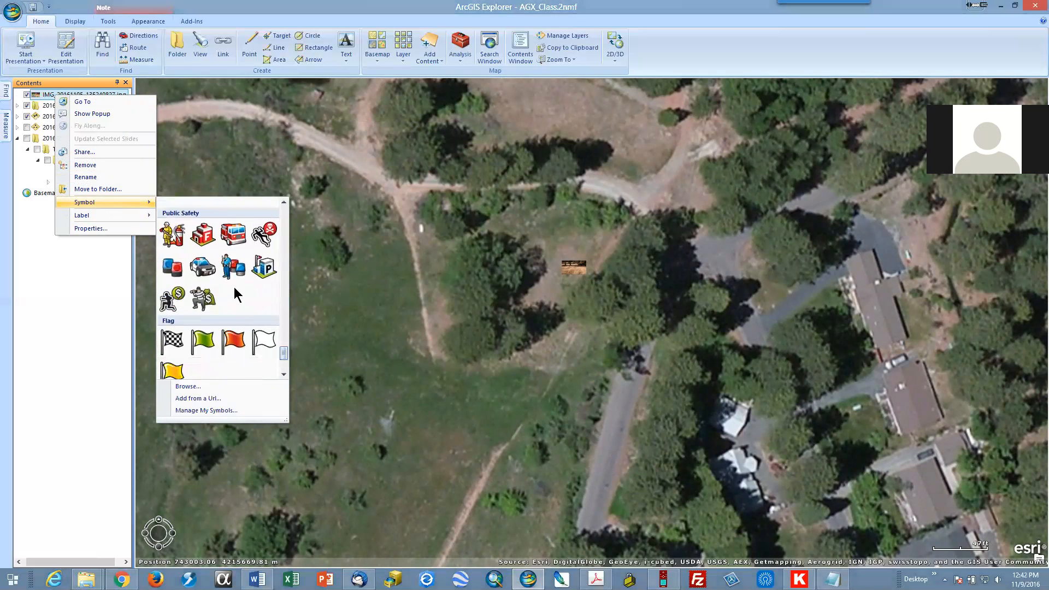
pyautogui.click(265, 267)
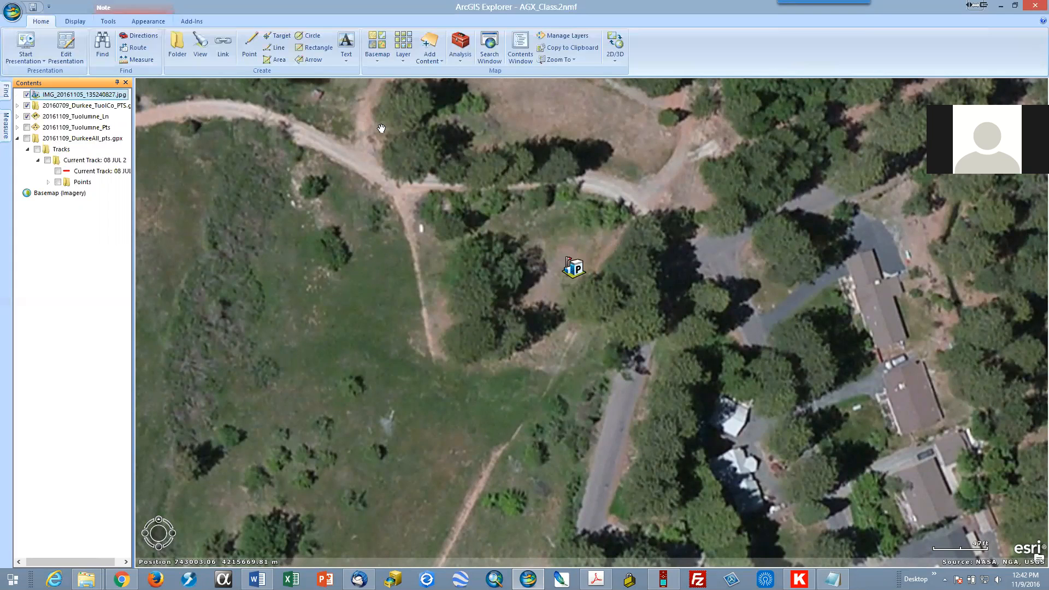
# Add the GPS data file 20161105_THGolfCourse.gpx from the TwainHarte\GPS folder to the map
pyautogui.click(431, 58)
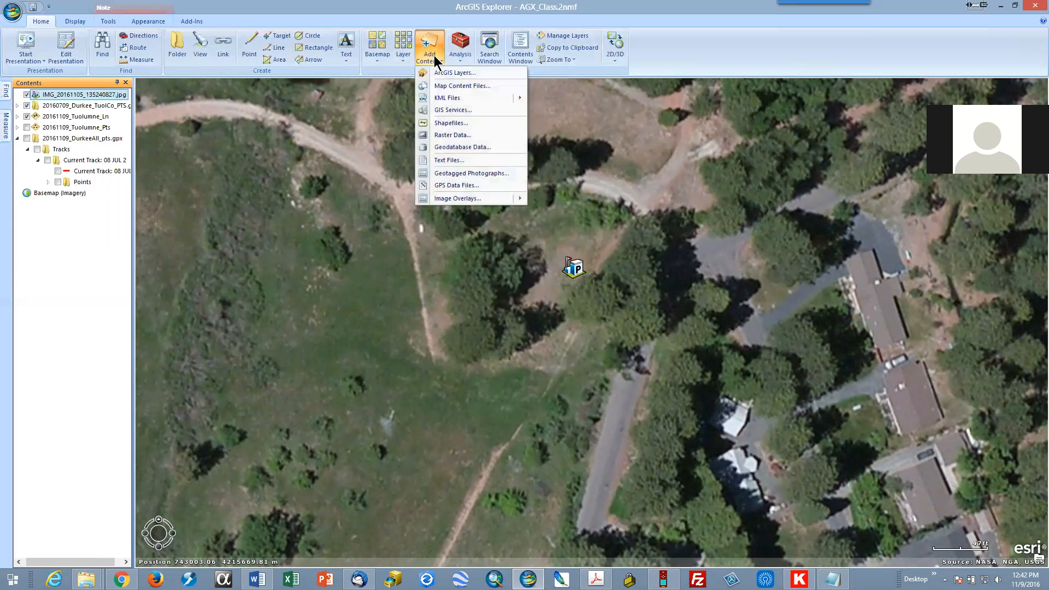
pyautogui.click(484, 190)
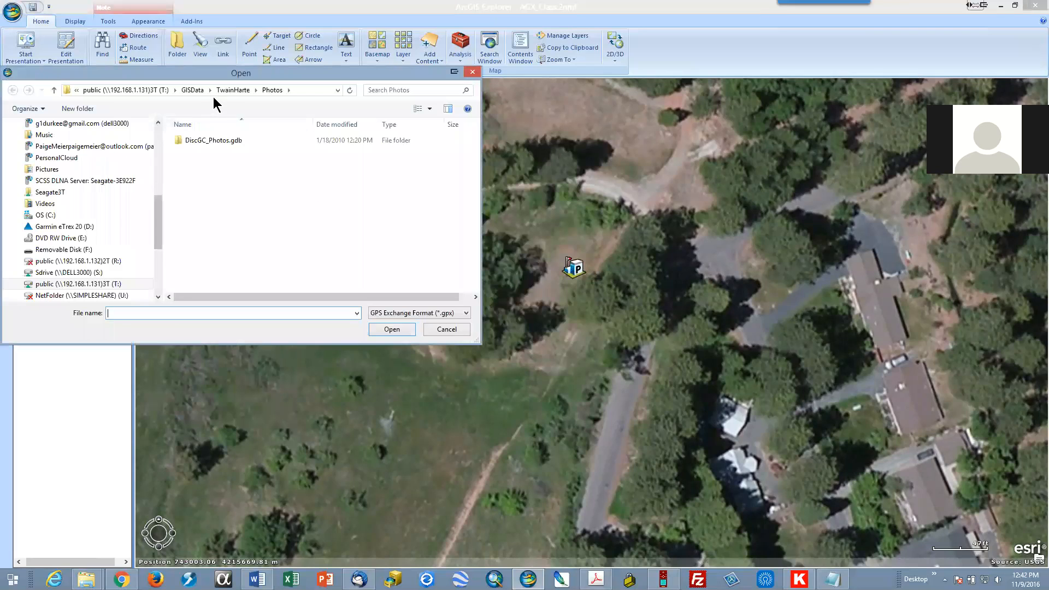
pyautogui.click(233, 89)
pyautogui.doubleClick(191, 141)
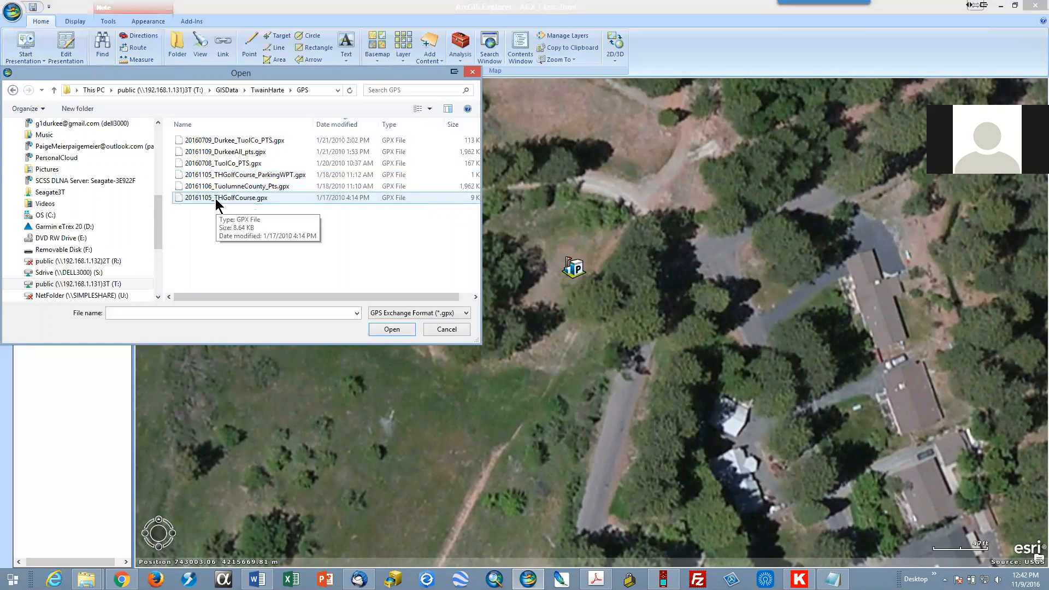
pyautogui.click(216, 201)
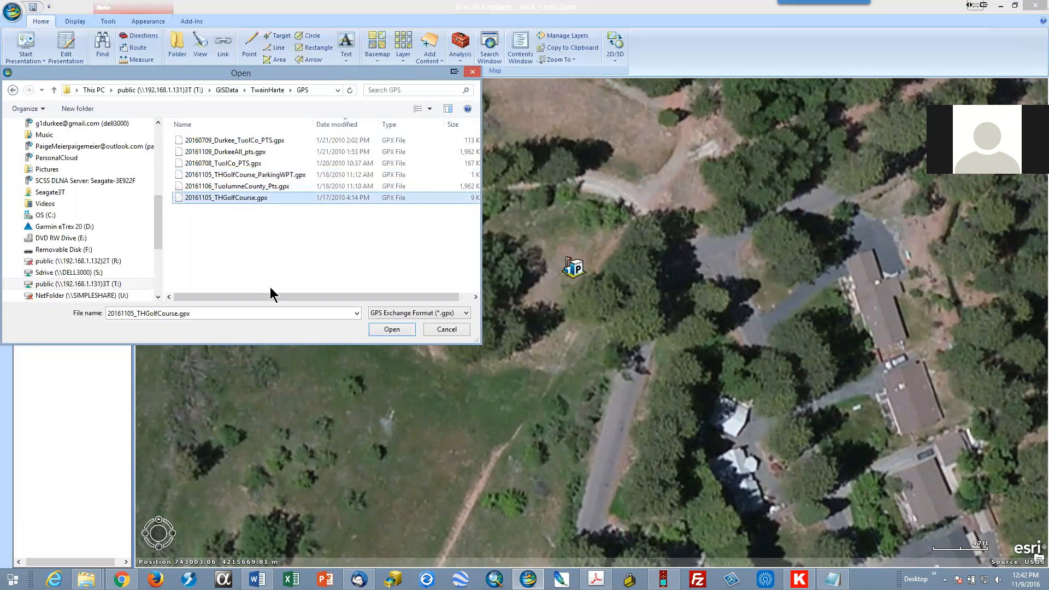
pyautogui.click(391, 329)
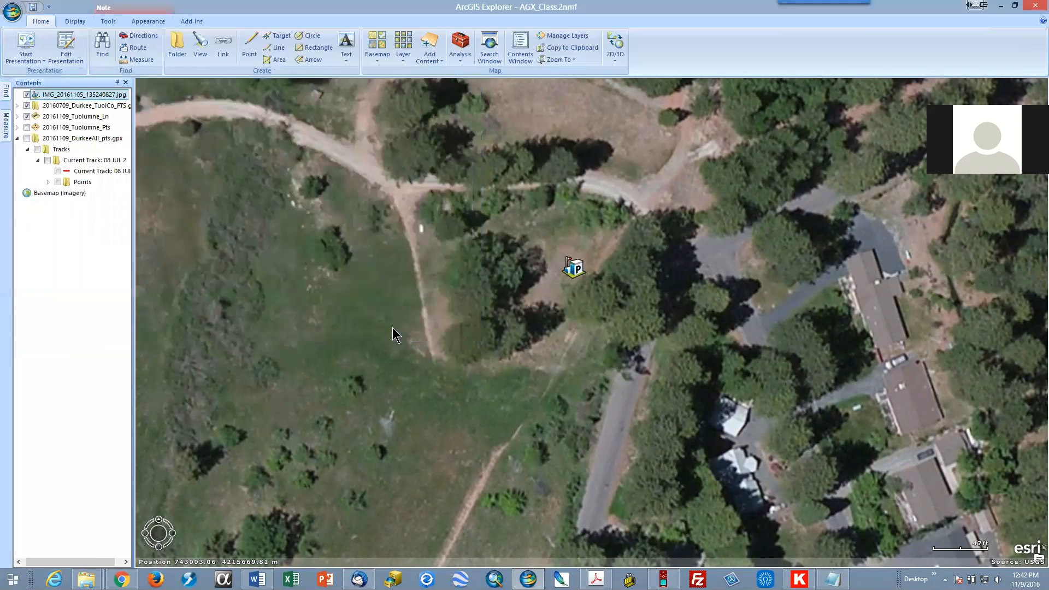
pyautogui.click(450, 203)
pyautogui.click(450, 295)
pyautogui.click(450, 342)
pyautogui.click(527, 407)
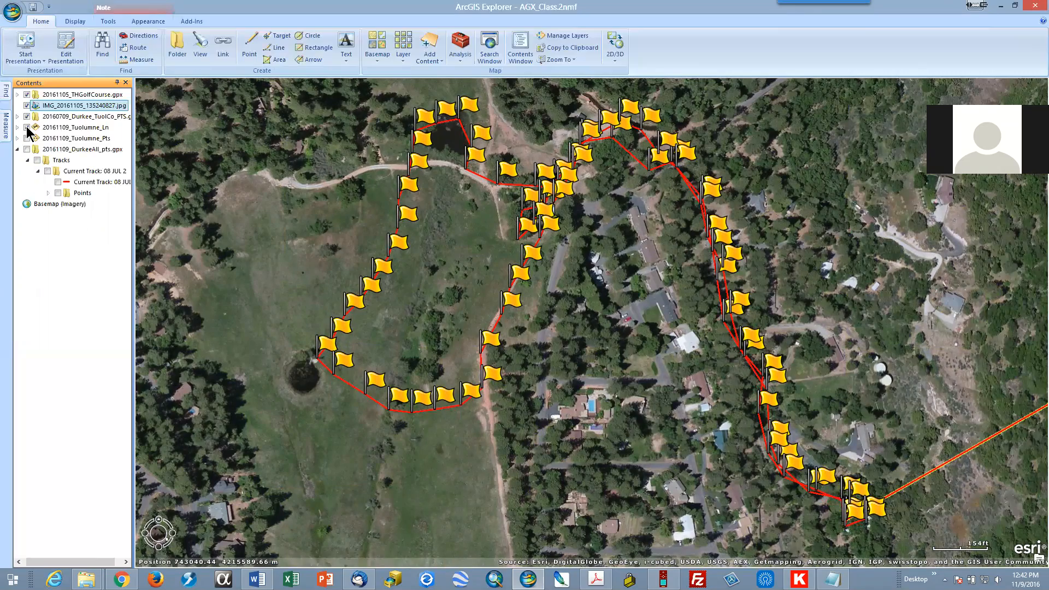
# Add IMG_20161105_135341967.jpg from the TwainHarte\Photos folder as a geotagged photograph
pyautogui.scroll(2, 440, 206)
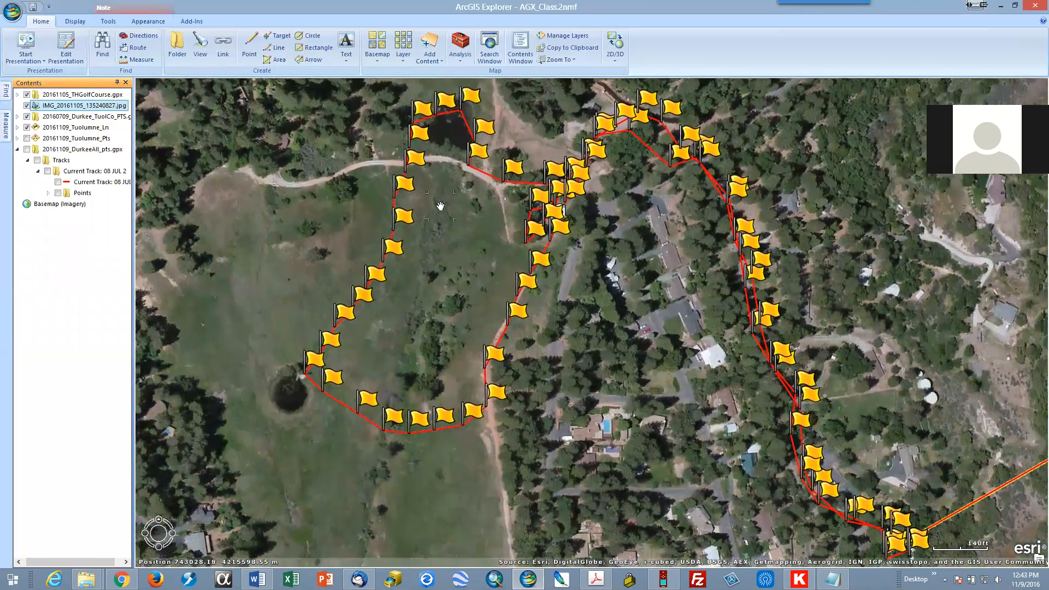
pyautogui.scroll(2, 440, 205)
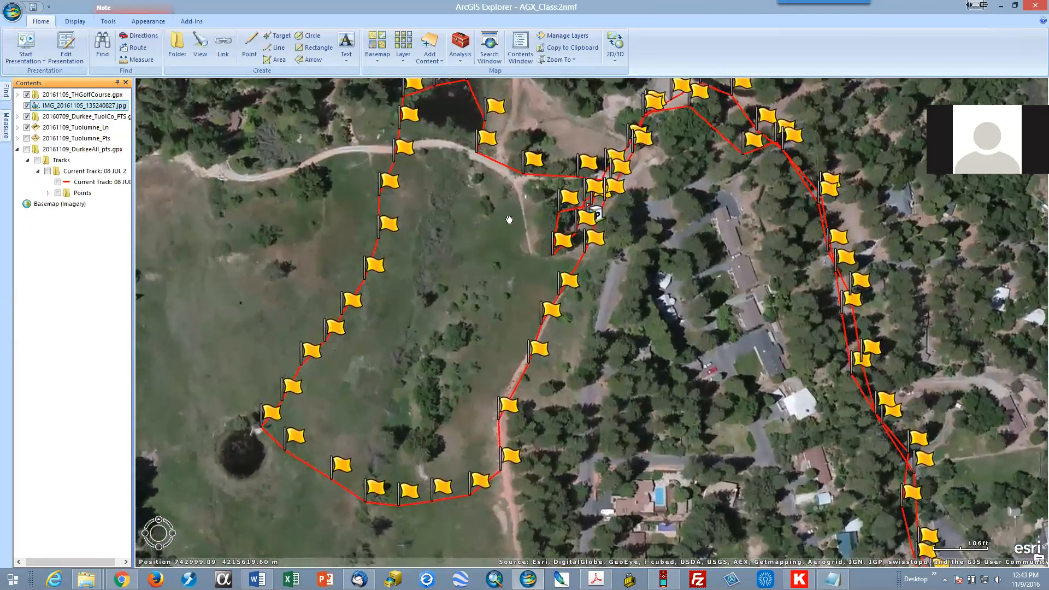
pyautogui.scroll(2, 455, 261)
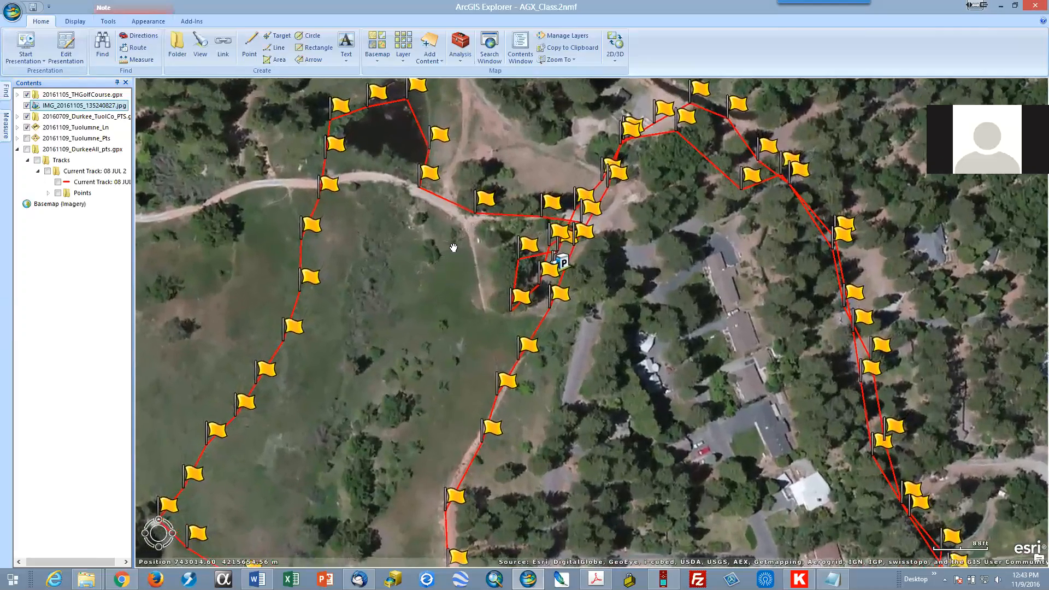
pyautogui.scroll(1, 440, 126)
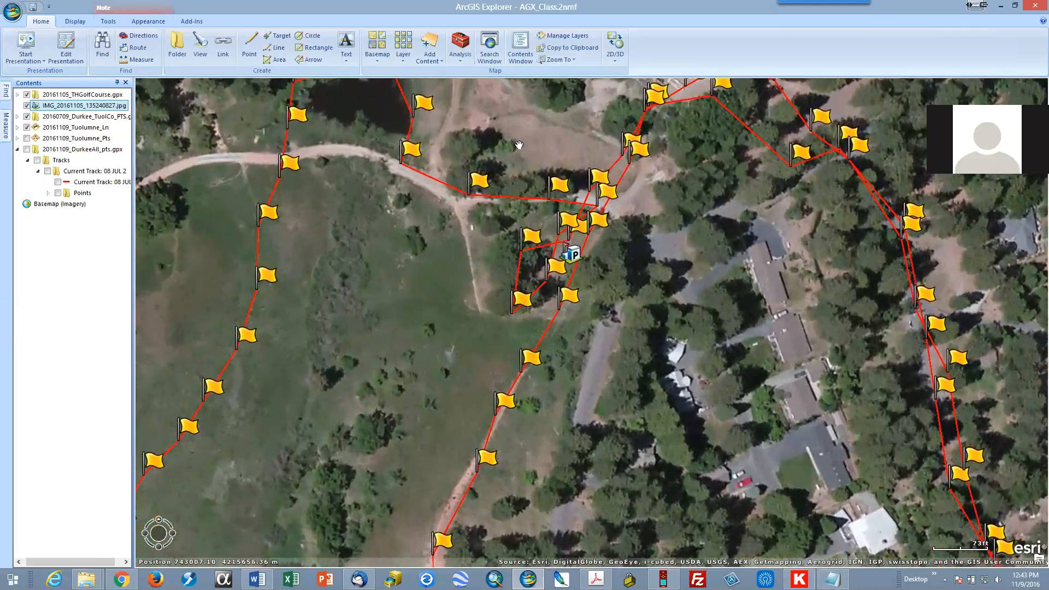
pyautogui.click(430, 52)
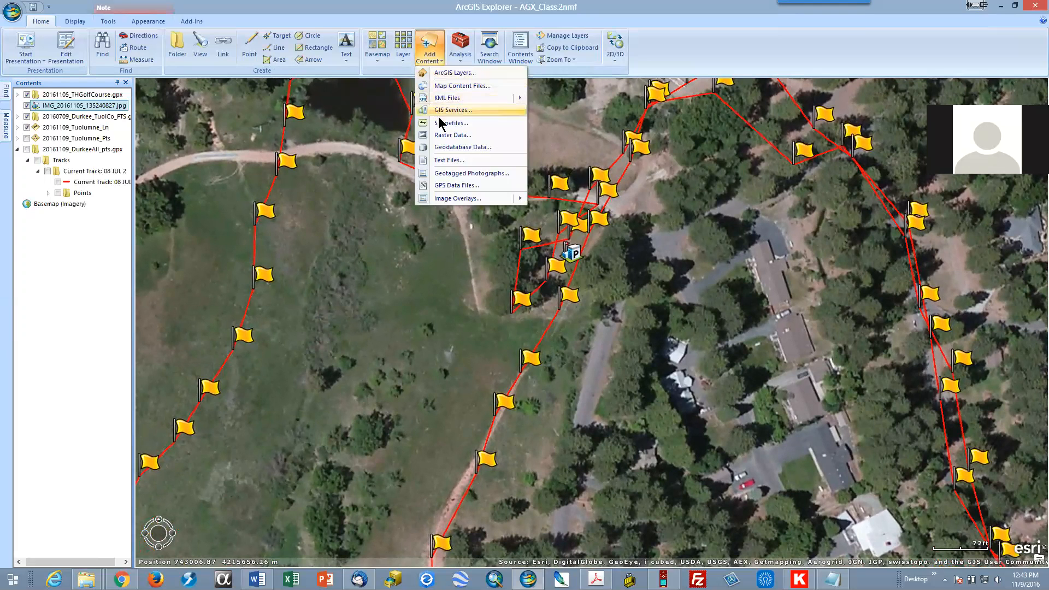
pyautogui.click(461, 173)
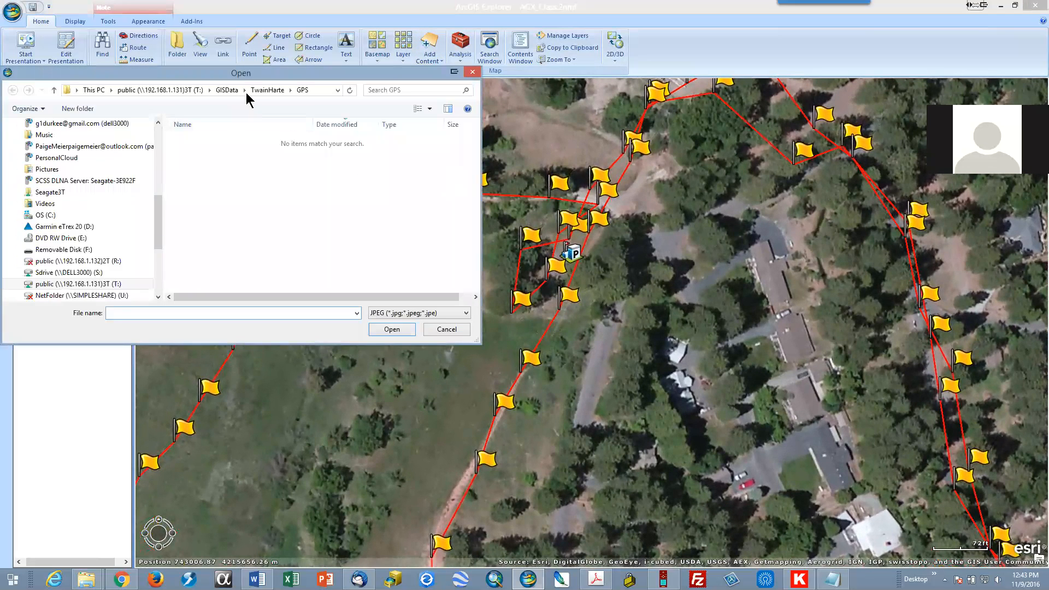
pyautogui.click(261, 91)
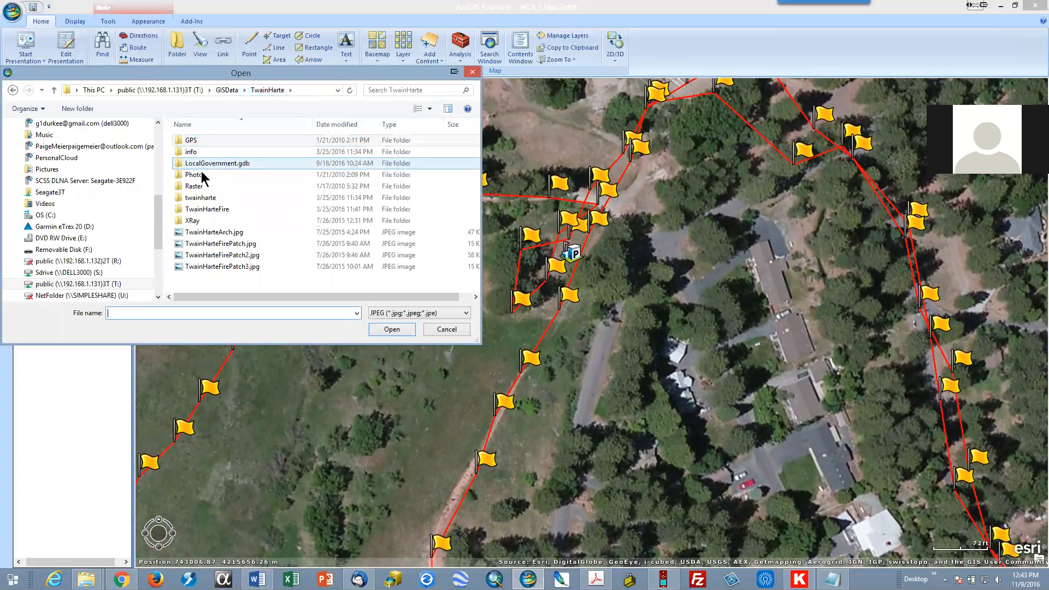
pyautogui.doubleClick(194, 175)
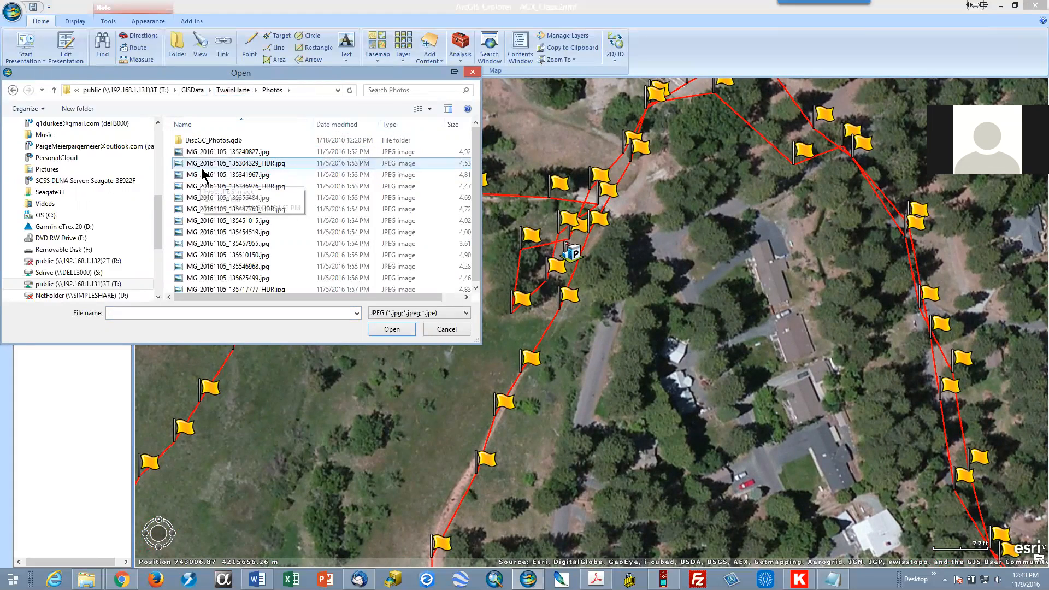
pyautogui.click(203, 175)
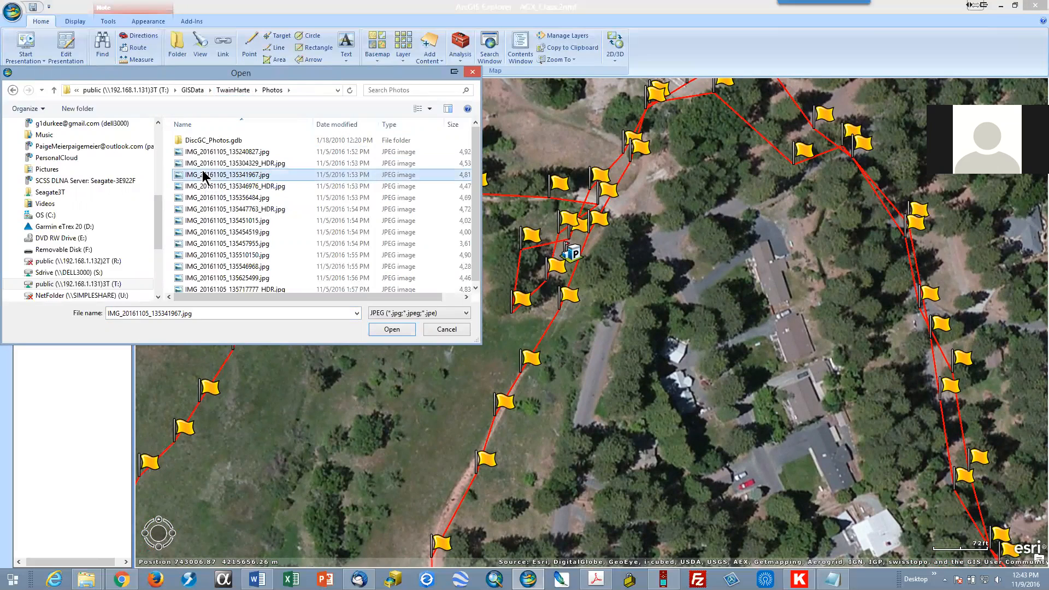
pyautogui.click(391, 329)
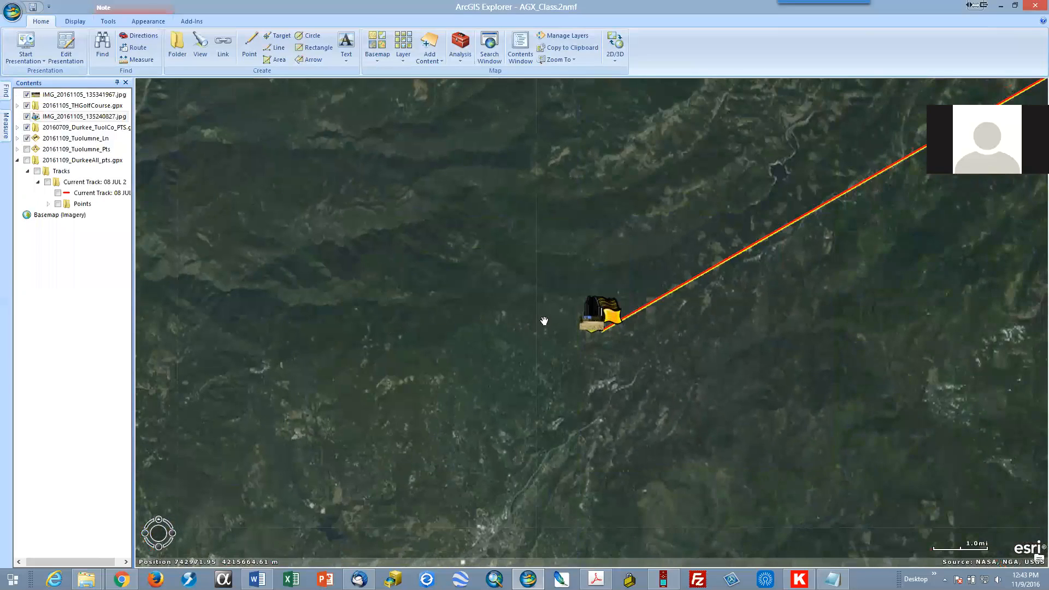
# Hide the 20161109_Tuolumne_Ln and 20160709_Durkee_TuolCo_PTS.gpx layers and the point markers of the 20161105_THGolfCourse.gpx track
pyautogui.keyDown('shift'); pyautogui.moveTo(536, 290); pyautogui.dragTo(691, 370); pyautogui.keyUp('shift')
pyautogui.keyDown('shift'); pyautogui.moveTo(382, 222); pyautogui.dragTo(551, 385); pyautogui.keyUp('shift')
pyautogui.keyDown('shift'); pyautogui.moveTo(475, 192); pyautogui.dragTo(631, 369); pyautogui.keyUp('shift')
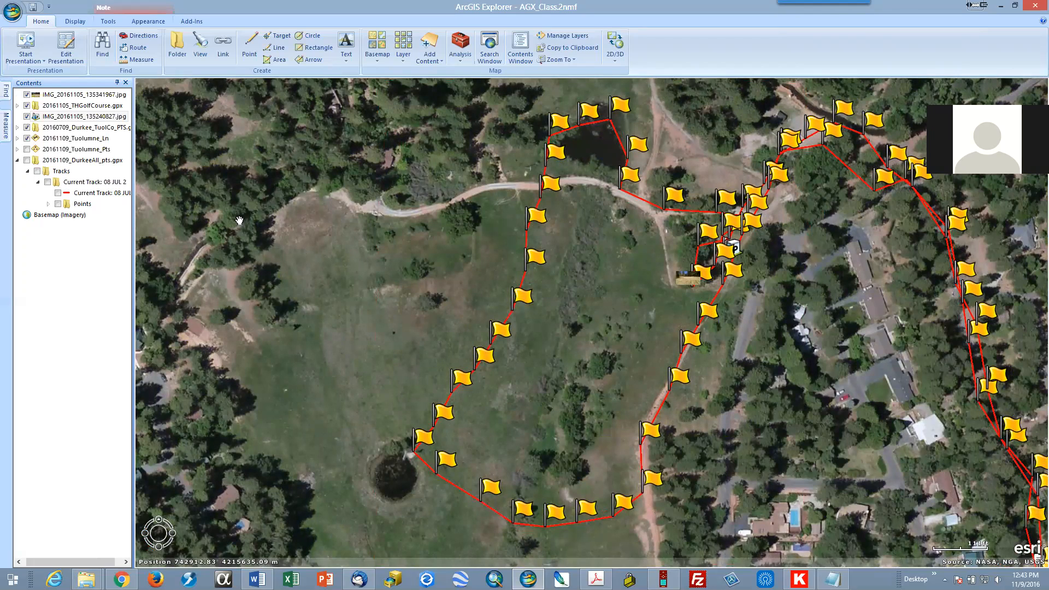
pyautogui.click(31, 139)
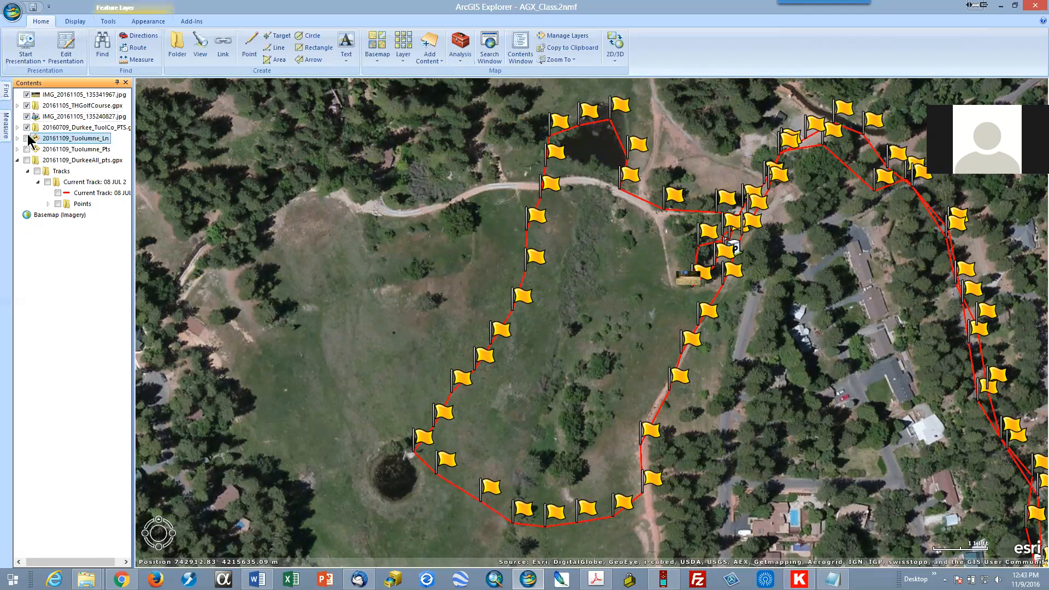
pyautogui.click(31, 127)
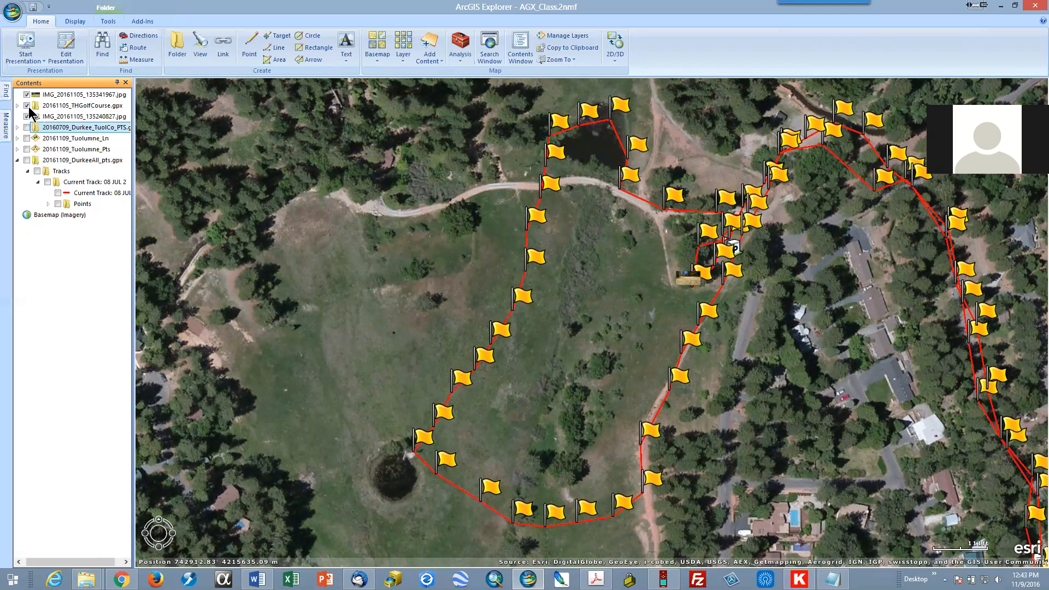
pyautogui.click(18, 106)
pyautogui.click(58, 138)
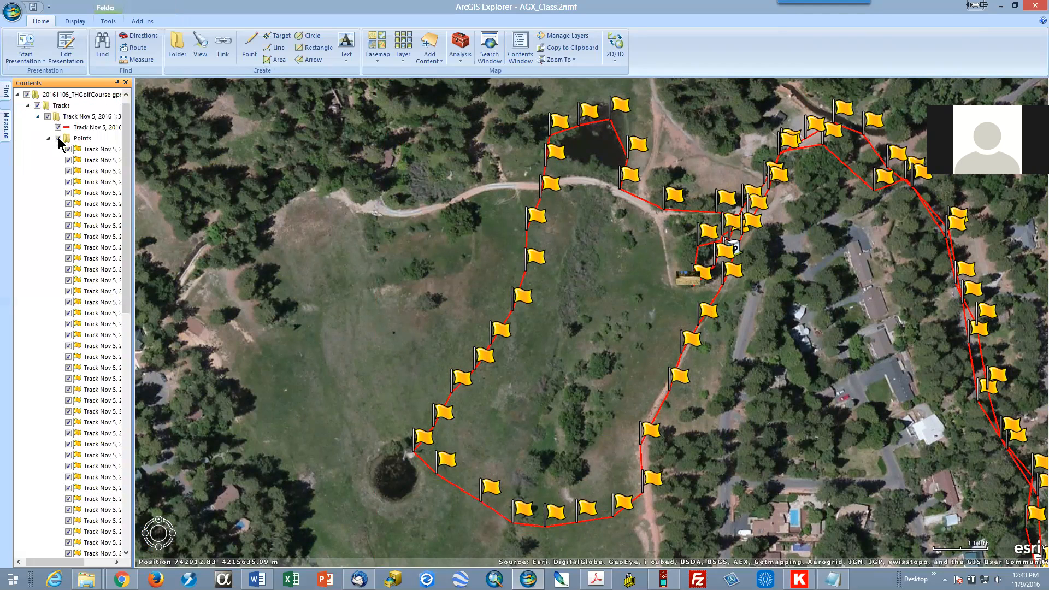
# Examine where the two geotagged photos lie relative to the golf course track line
pyautogui.moveTo(810, 293); pyautogui.dragTo(723, 323)
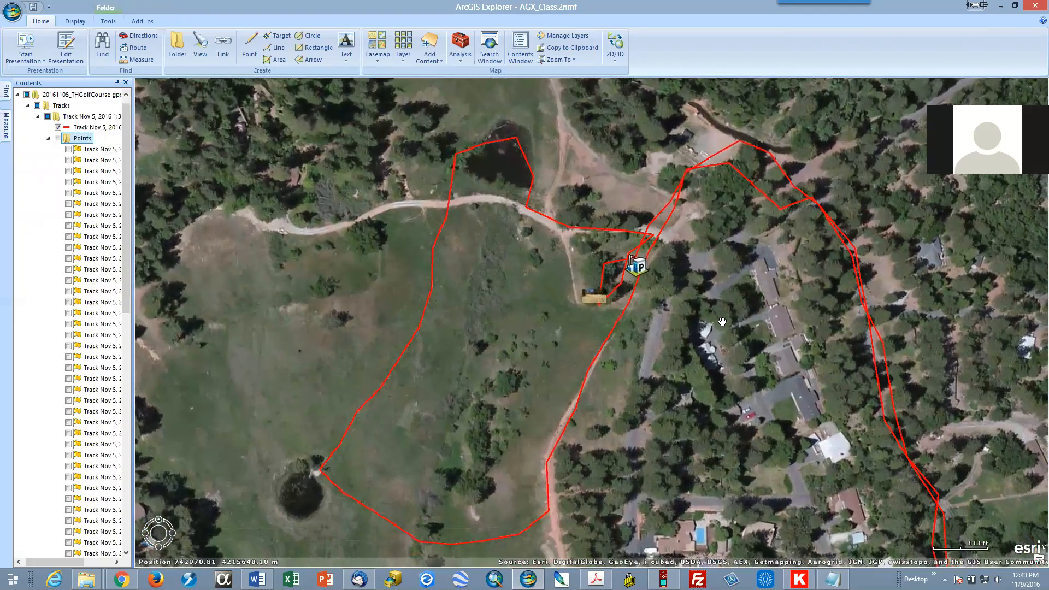
pyautogui.scroll(1, 622, 308)
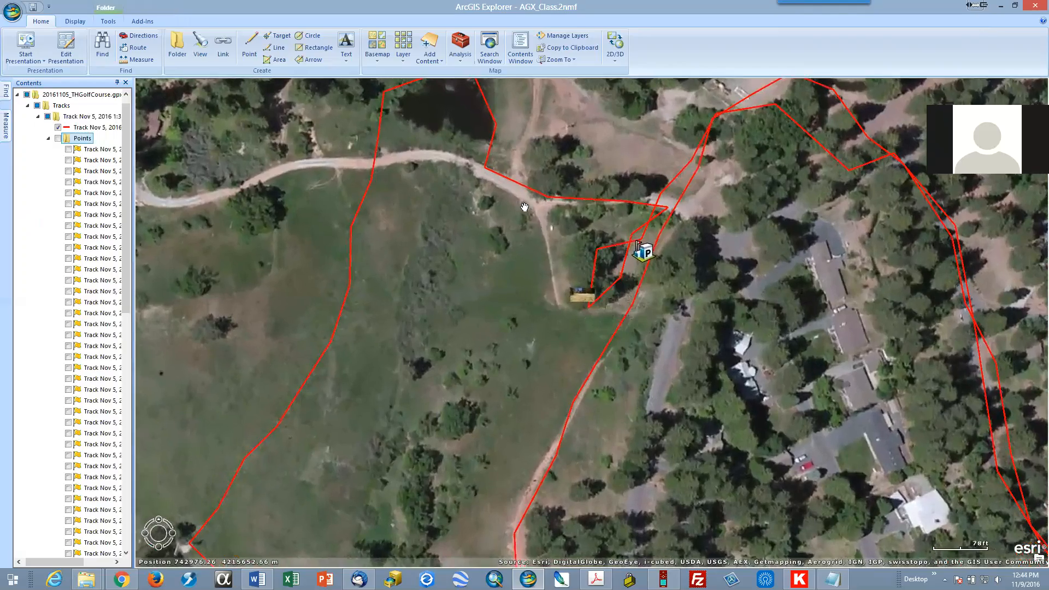
pyautogui.moveTo(524, 206); pyautogui.dragTo(550, 246)
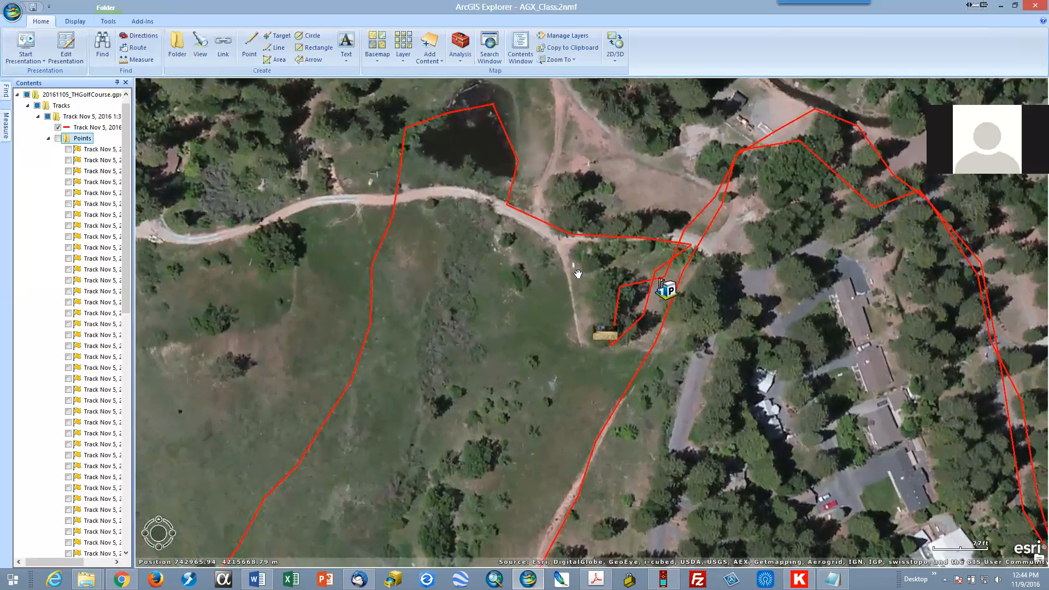
pyautogui.keyDown('shift'); pyautogui.moveTo(770, 377); pyautogui.dragTo(770, 378); pyautogui.keyUp('shift')
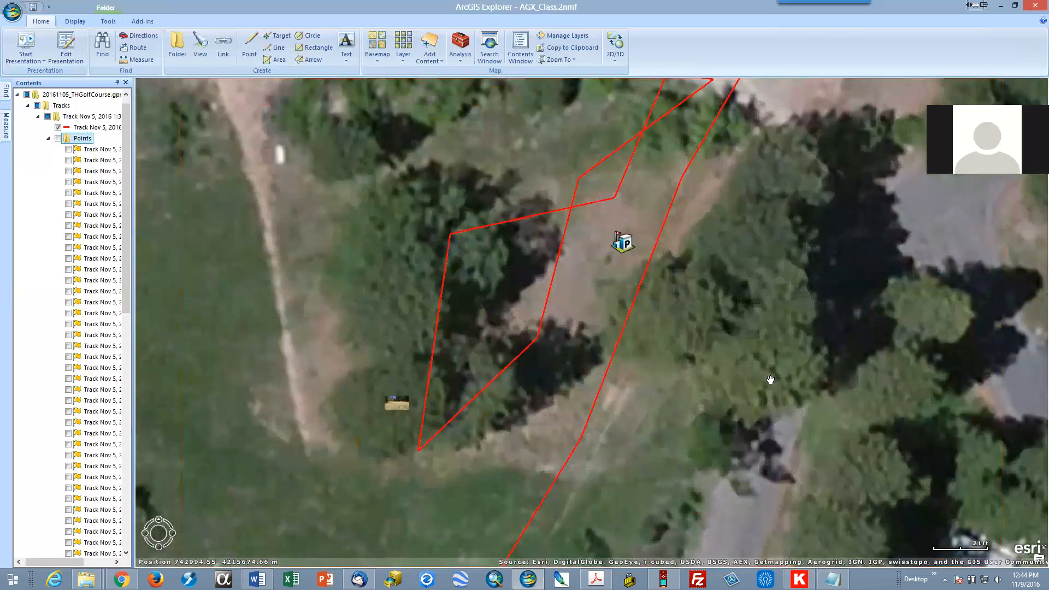
pyautogui.scroll(-1, 704, 418)
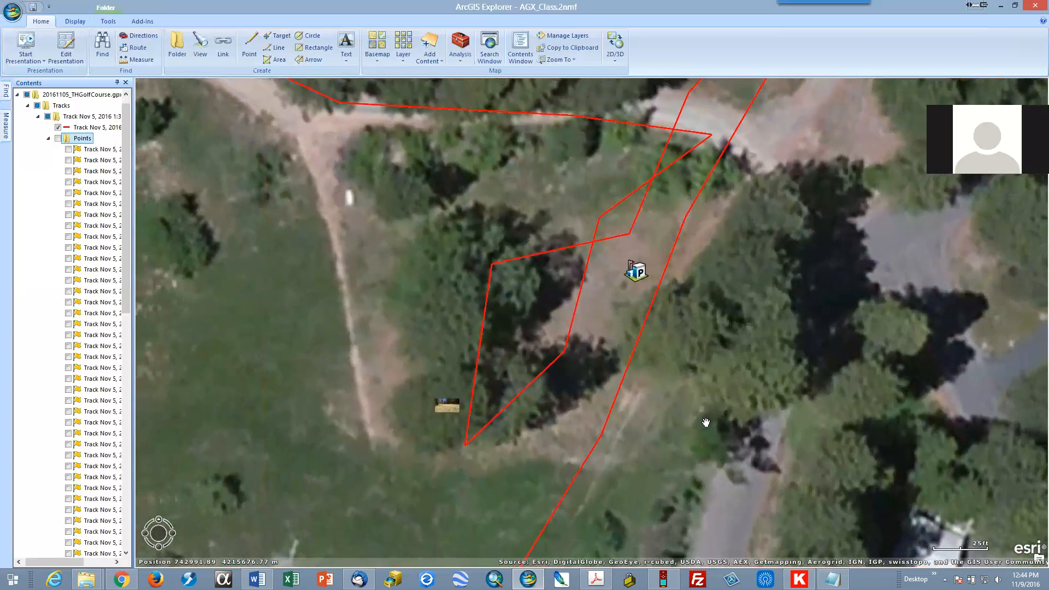
pyautogui.scroll(-1, 706, 423)
pyautogui.scroll(-1, 706, 424)
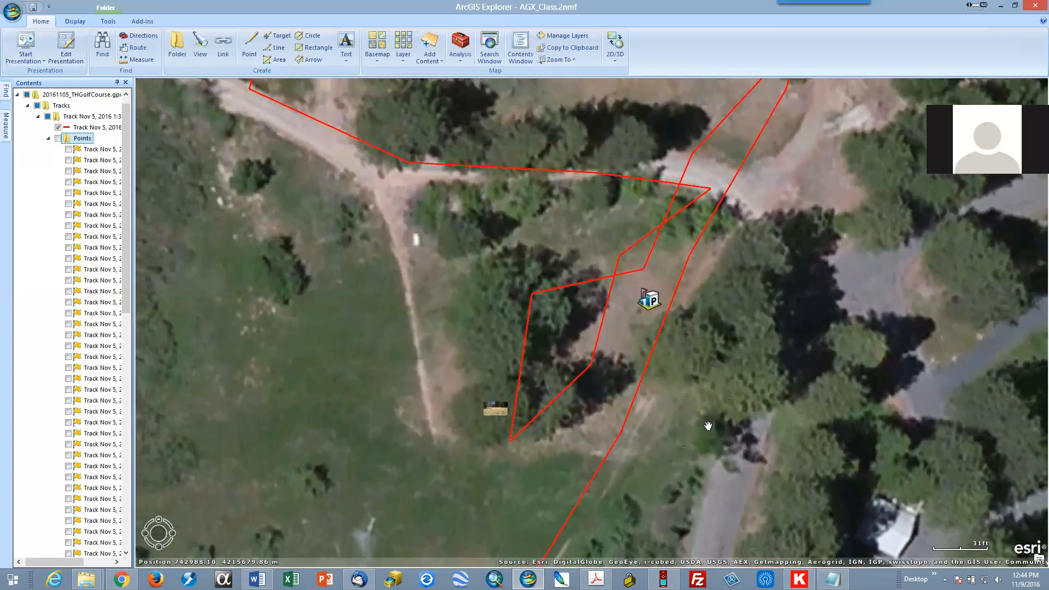
pyautogui.scroll(-1, 708, 426)
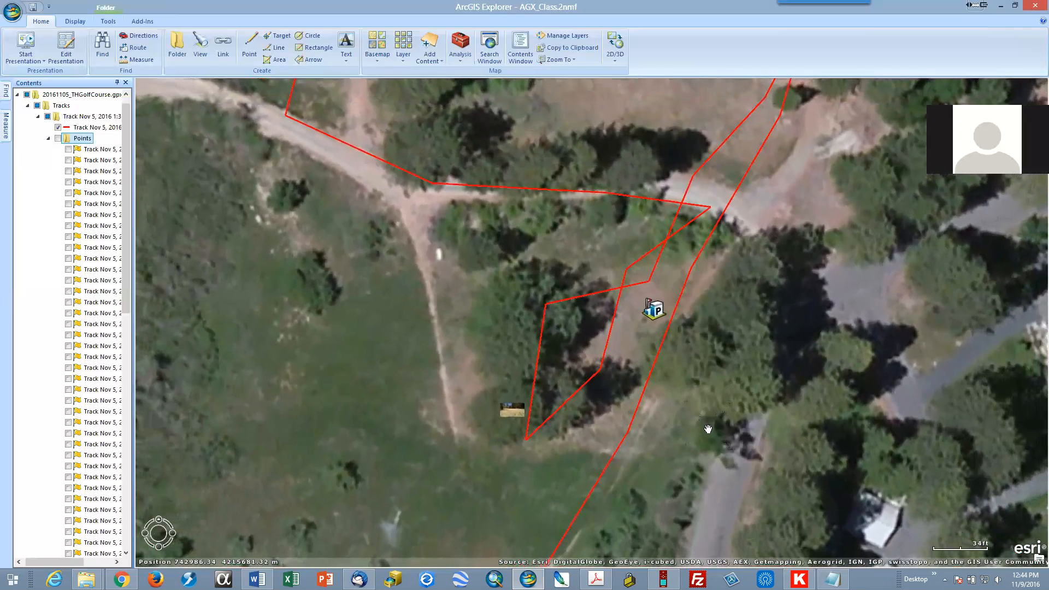
pyautogui.scroll(-1, 708, 428)
pyautogui.scroll(-1, 708, 430)
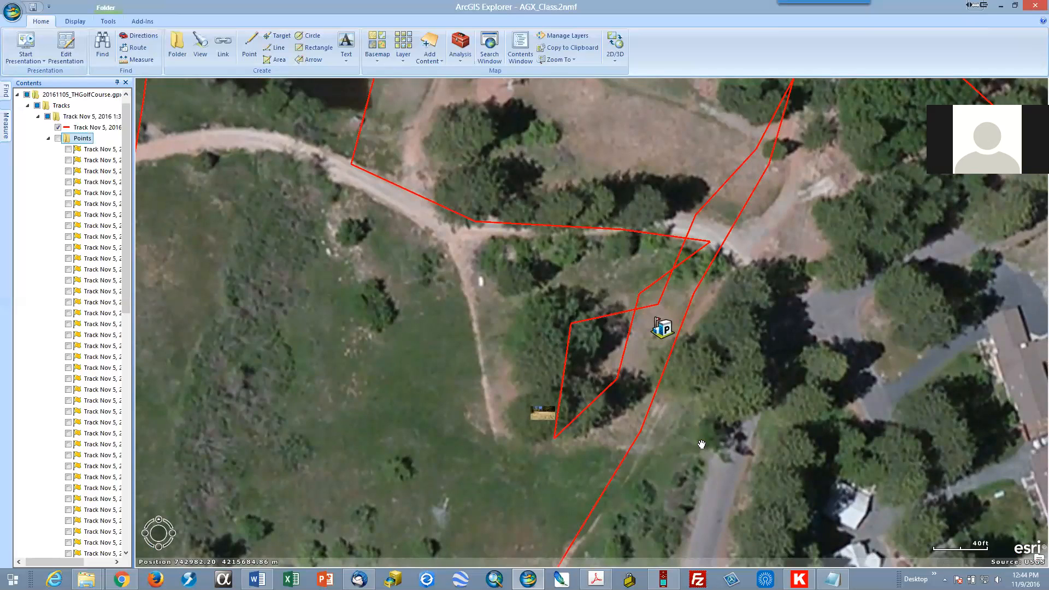
# Switch to DNR GPS, look over the track point table with a single altitude cell selected, and return to ArcGIS Explorer
pyautogui.click(663, 579)
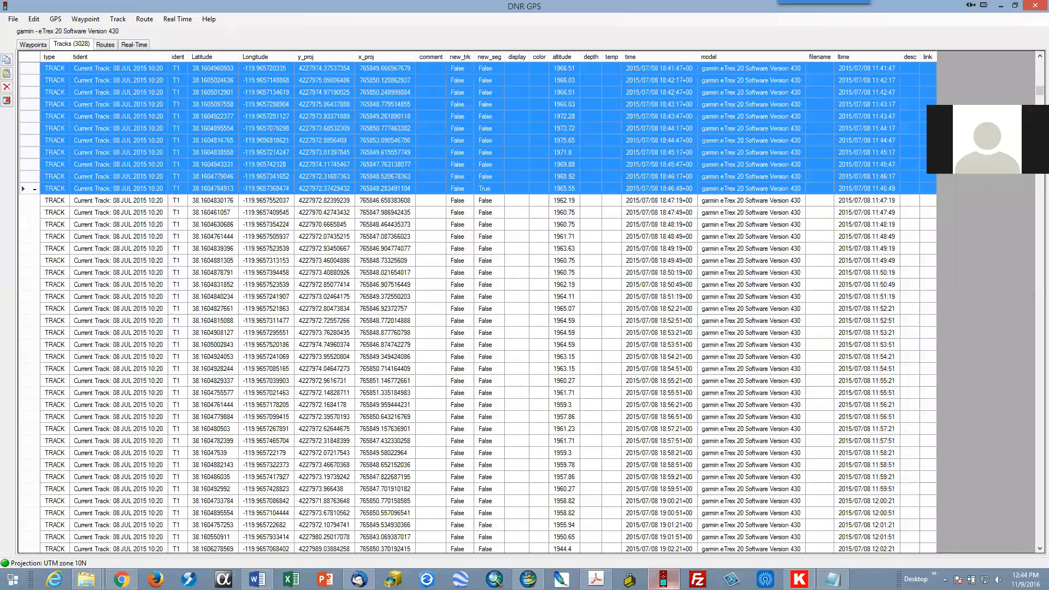
pyautogui.click(562, 296)
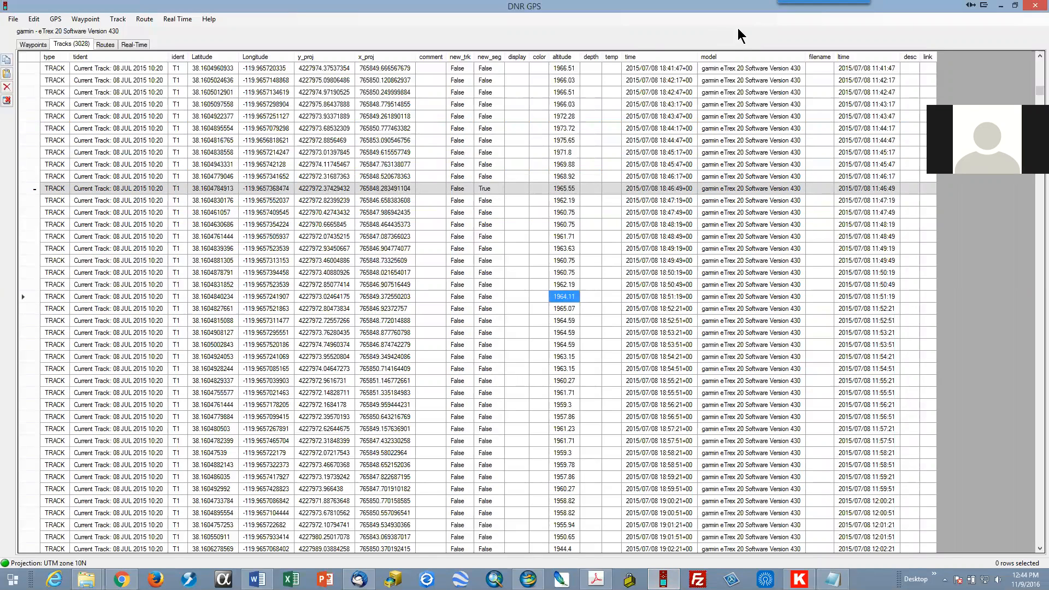
pyautogui.click(998, 7)
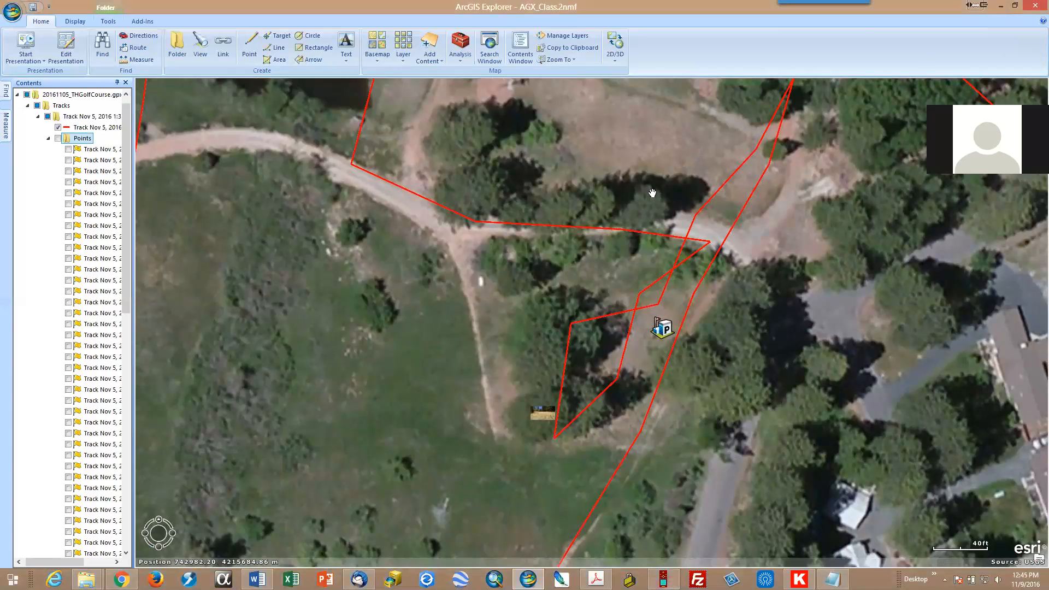